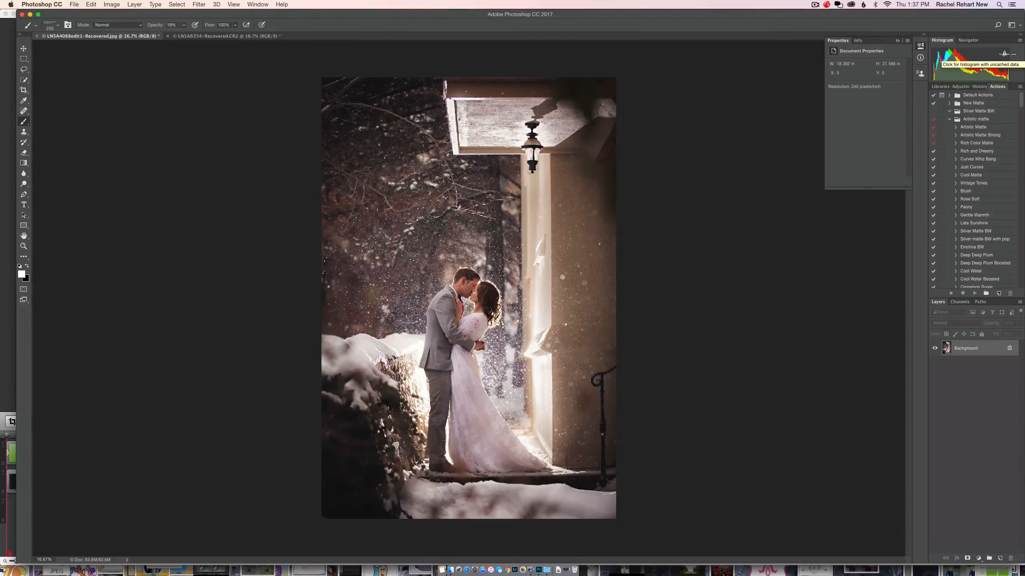
Step: Refresh the histogram with uncached data and set the workspace to Photography
left_click(1005, 54)
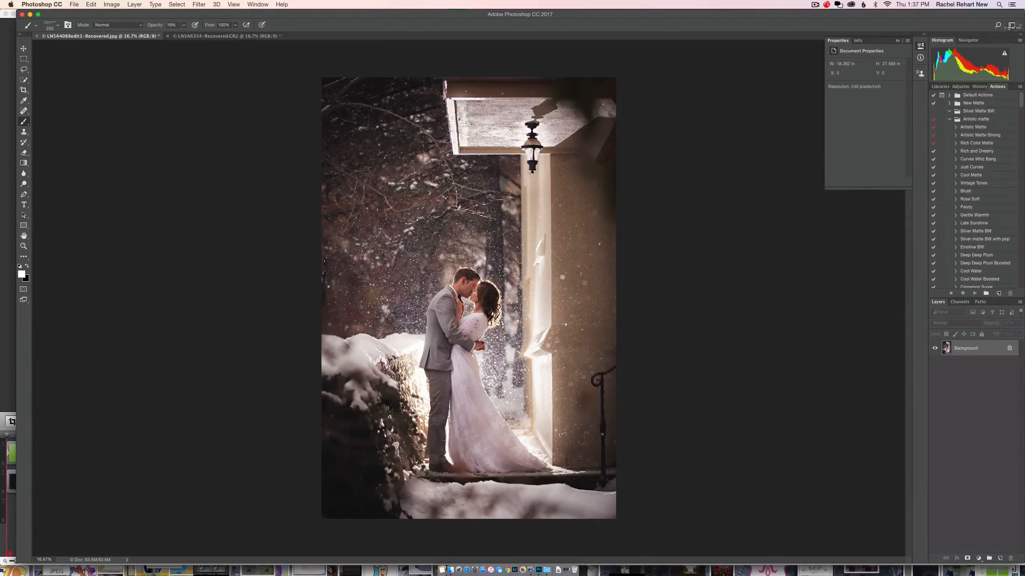
left_click(1015, 25)
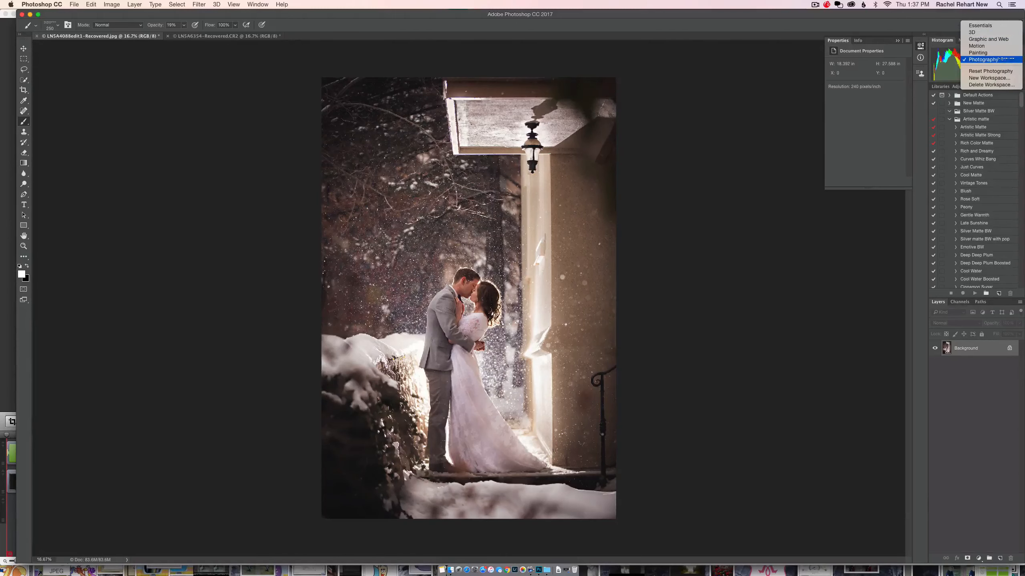
left_click(1004, 59)
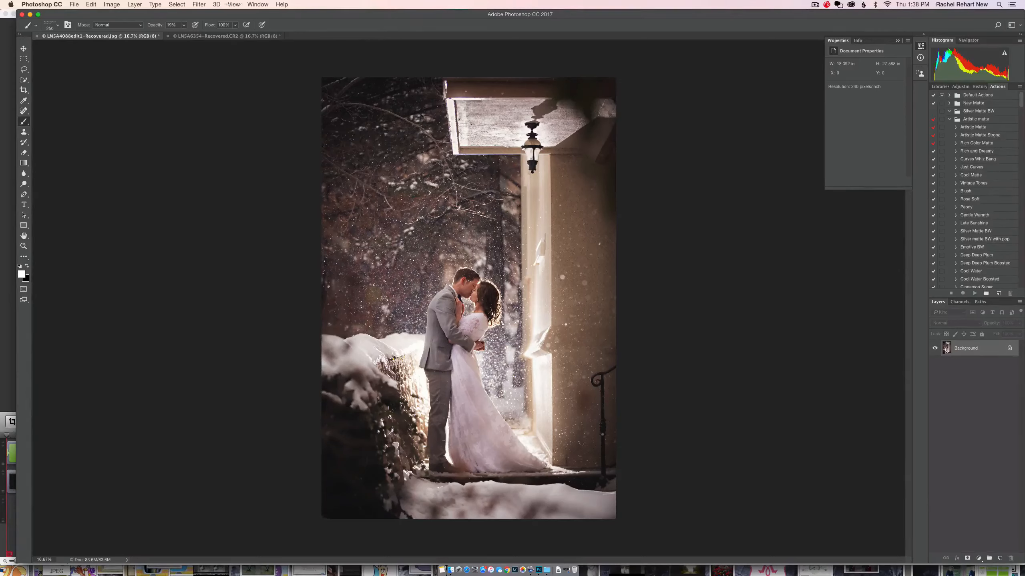
Step: Display the Brush panel, collapse it to icons and dock it with the other collapsed panels beside the Actions list
left_click(235, 4)
mouse_move(258, 3)
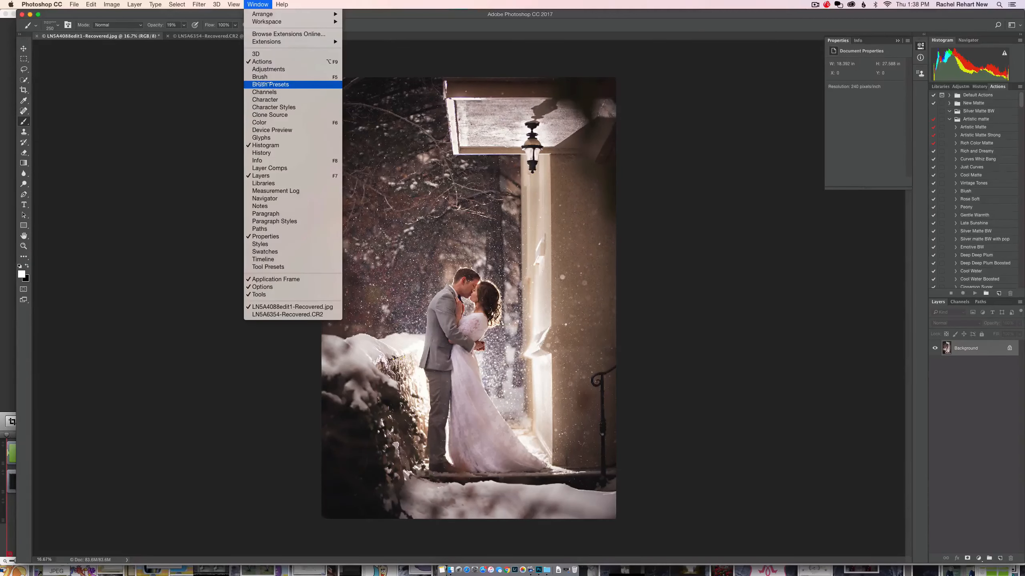
left_click(694, 209)
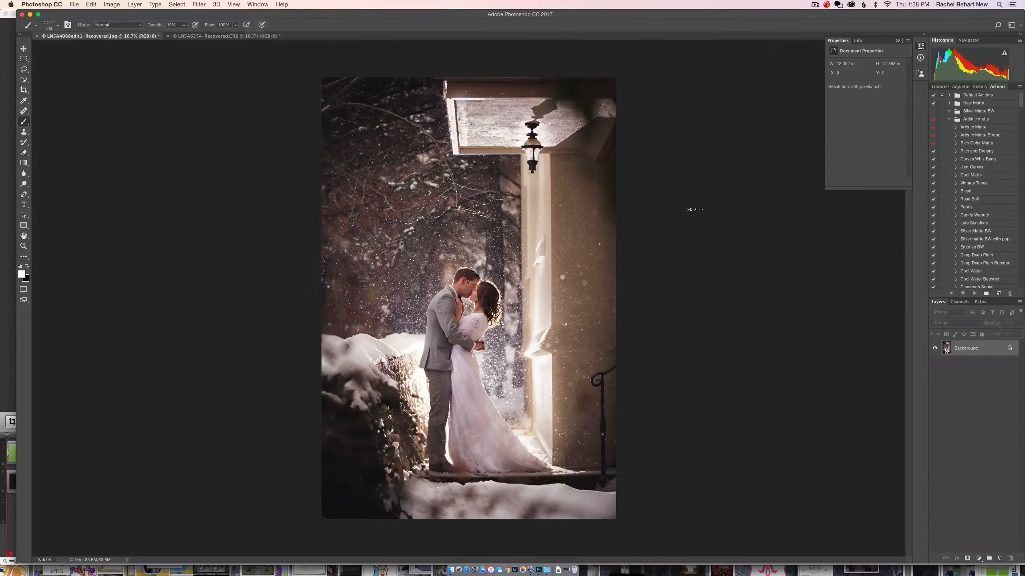
key("F5")
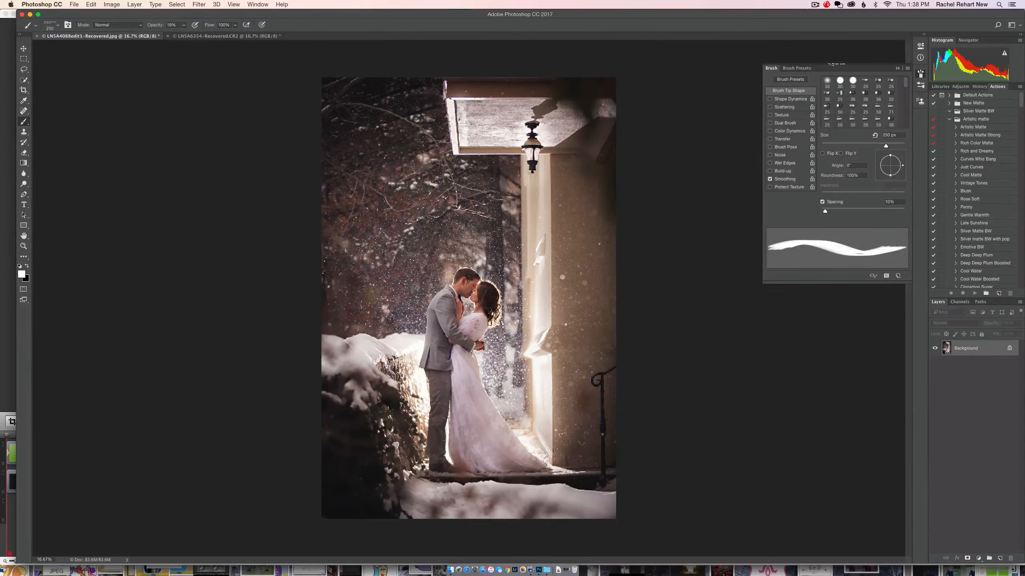
left_click_drag(825, 67, 819, 78)
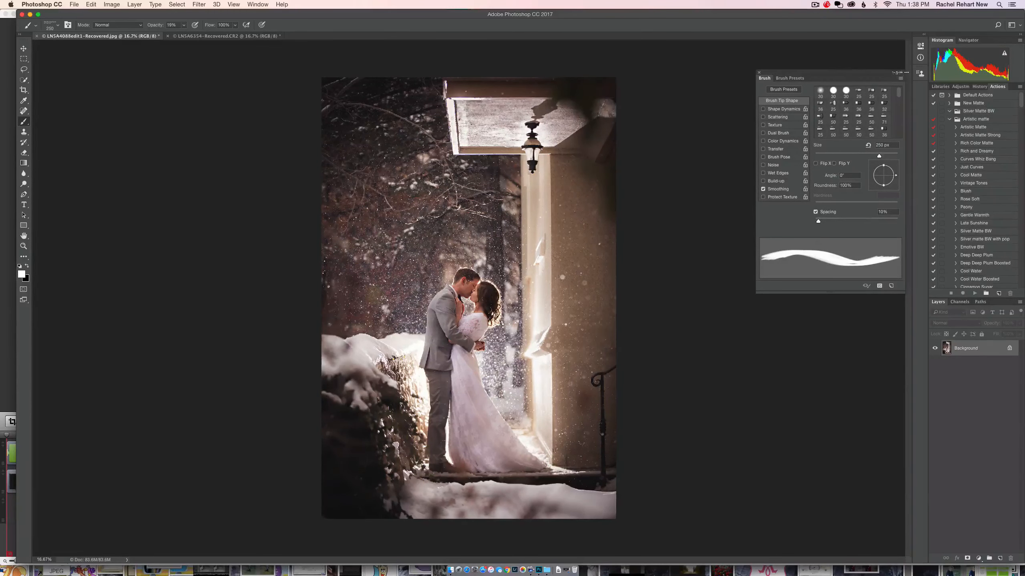
left_click(890, 78)
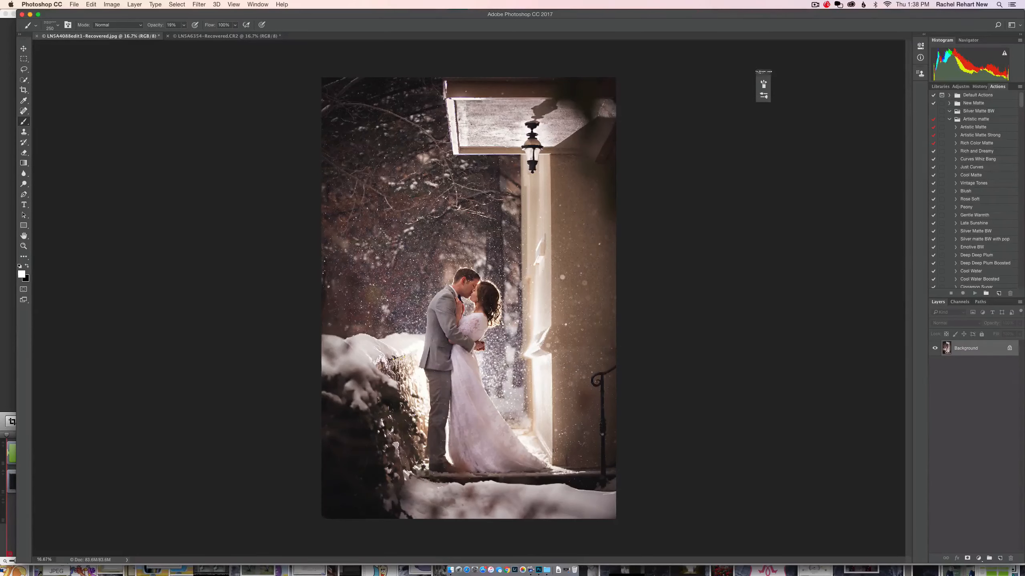
left_click(767, 72)
left_click_drag(810, 71, 920, 92)
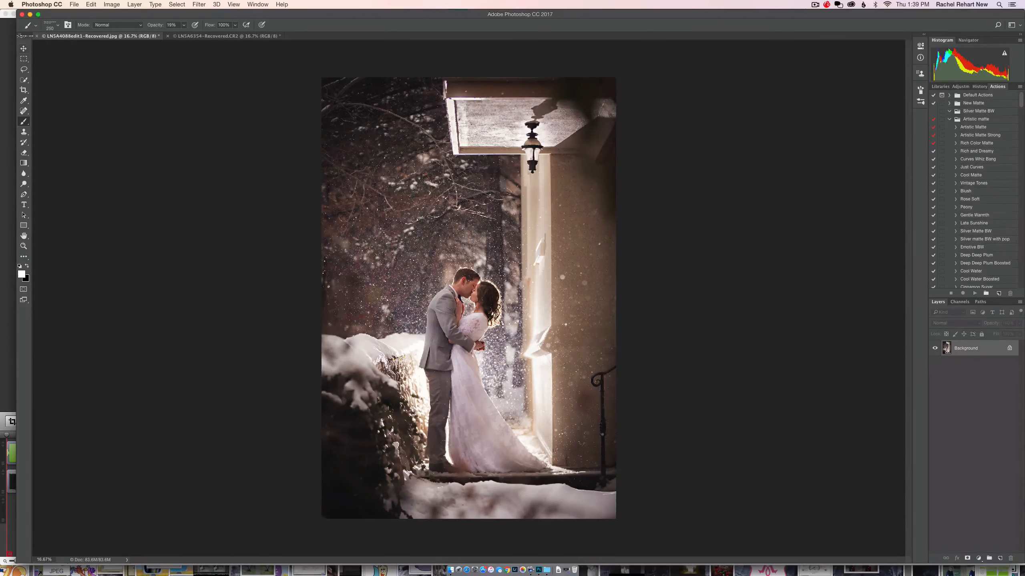
Step: Hide all panels and tools so only the photo shows, and bring them back
mouse_move(24, 41)
left_mouse_down()
mouse_move(45, 44)
mouse_move(23, 47)
left_mouse_up()
key("Tab")
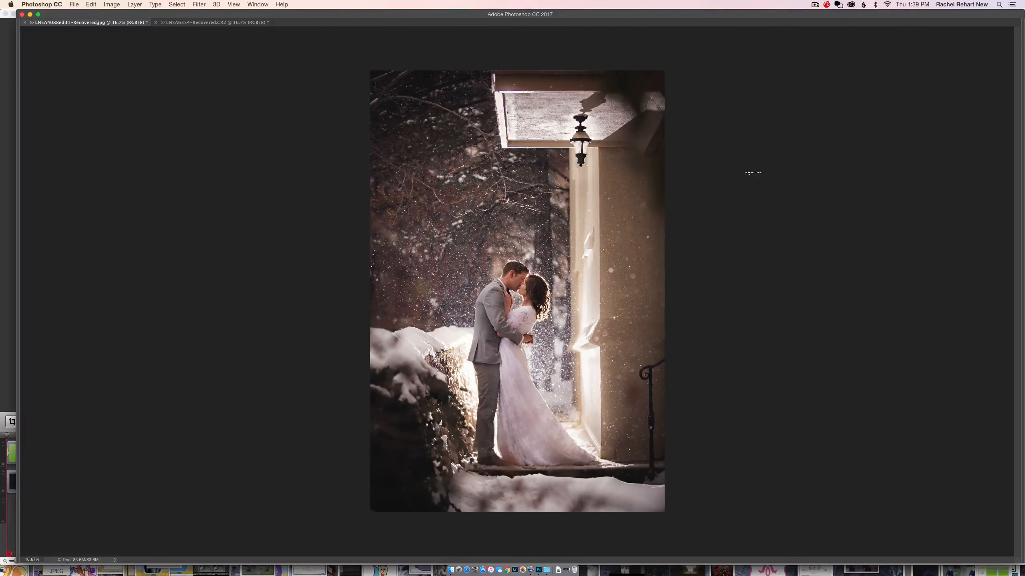
key("Tab")
key("Tab")
key("Tab")
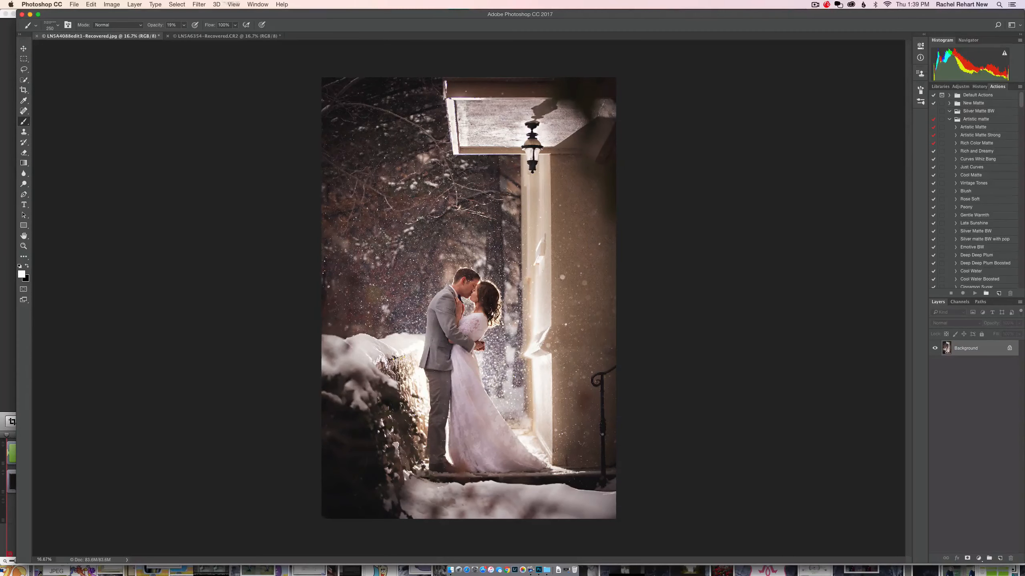
Step: Switch the screen mode to Full Screen Mode With Menu Bar
left_click(232, 4)
mouse_move(231, 122)
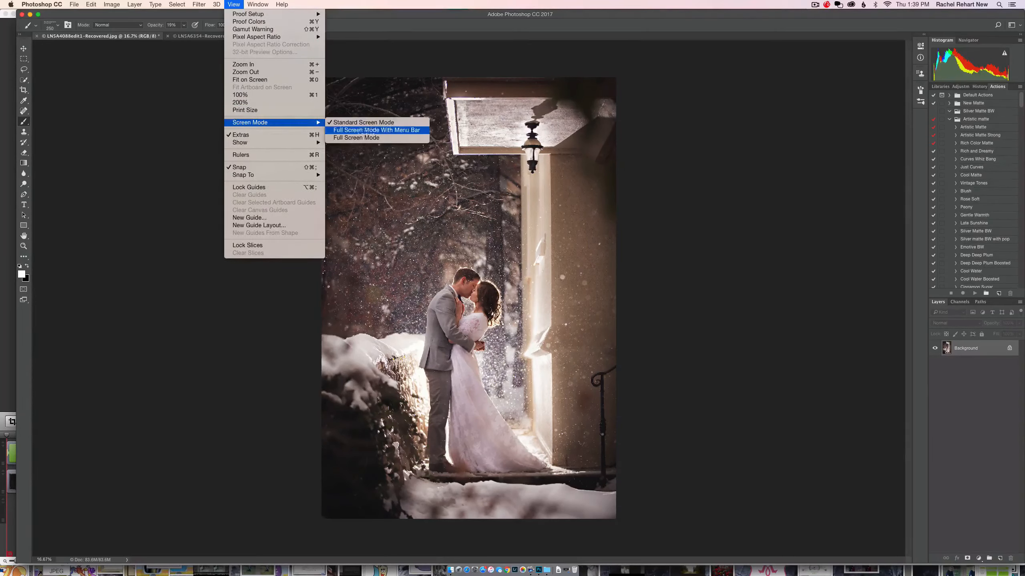
left_click(377, 130)
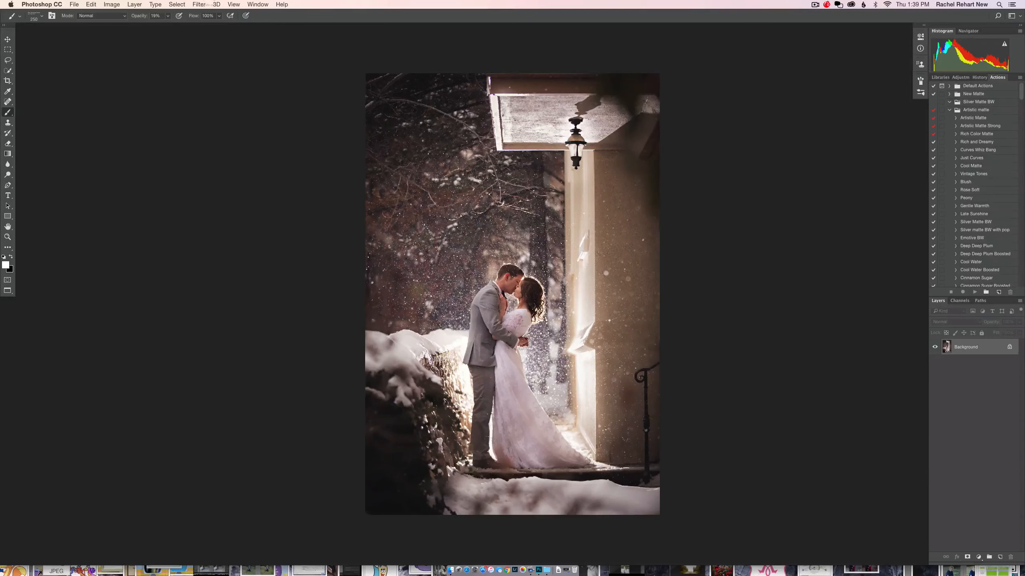
Step: View the photo in Full Screen Mode without panels and return to Standard Screen Mode
left_click(234, 4)
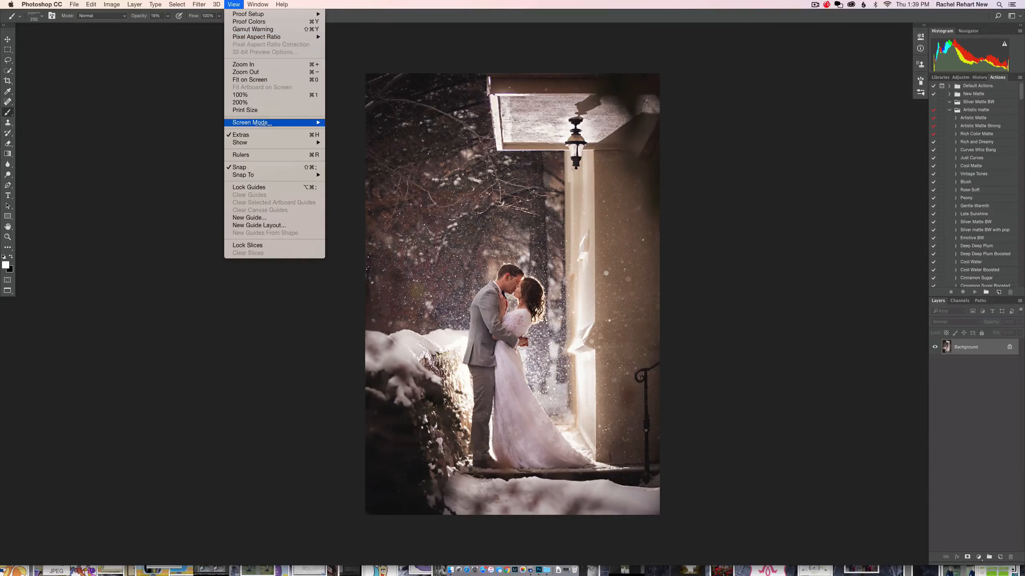
mouse_move(282, 123)
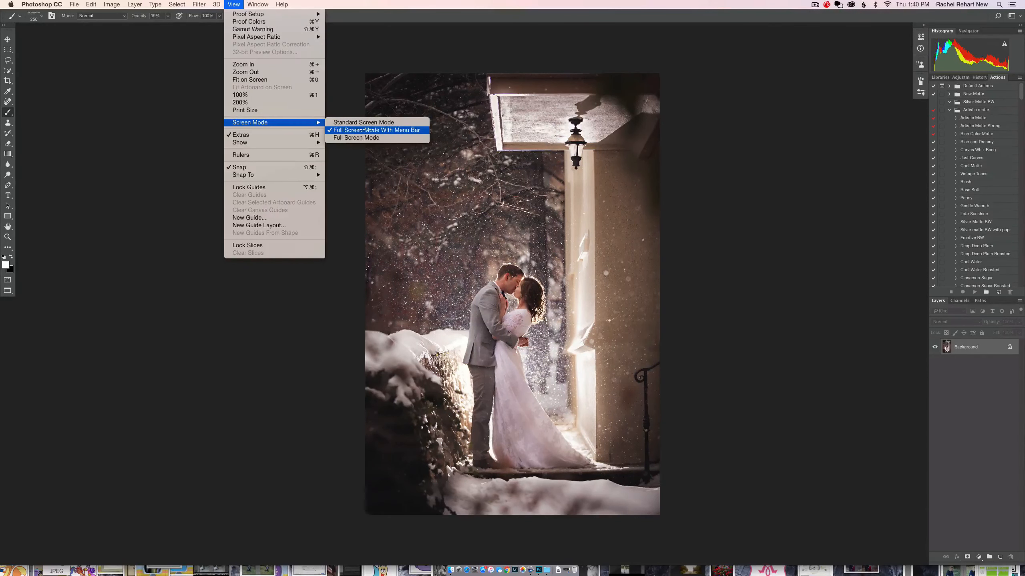
left_click(357, 138)
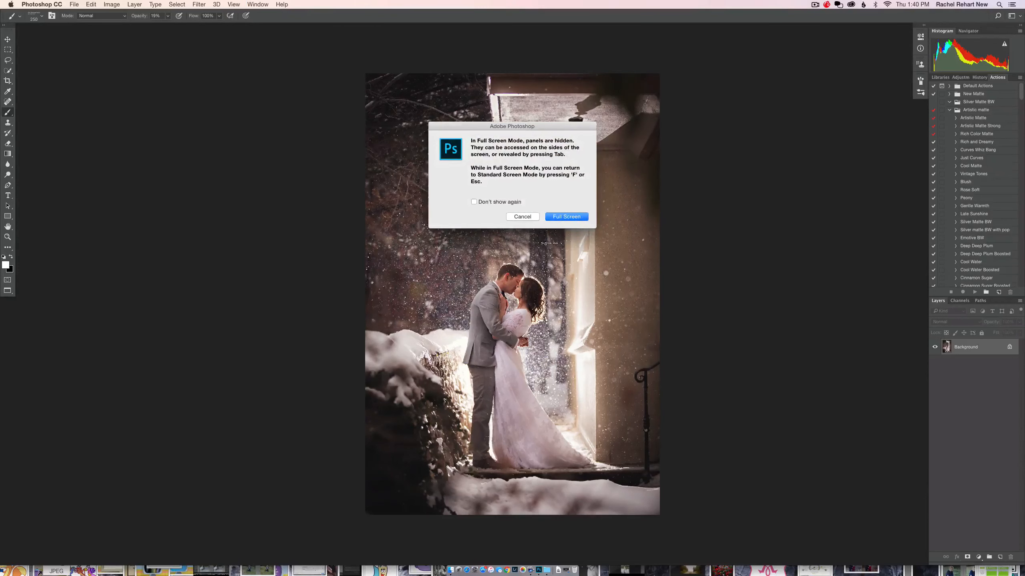
left_click(564, 217)
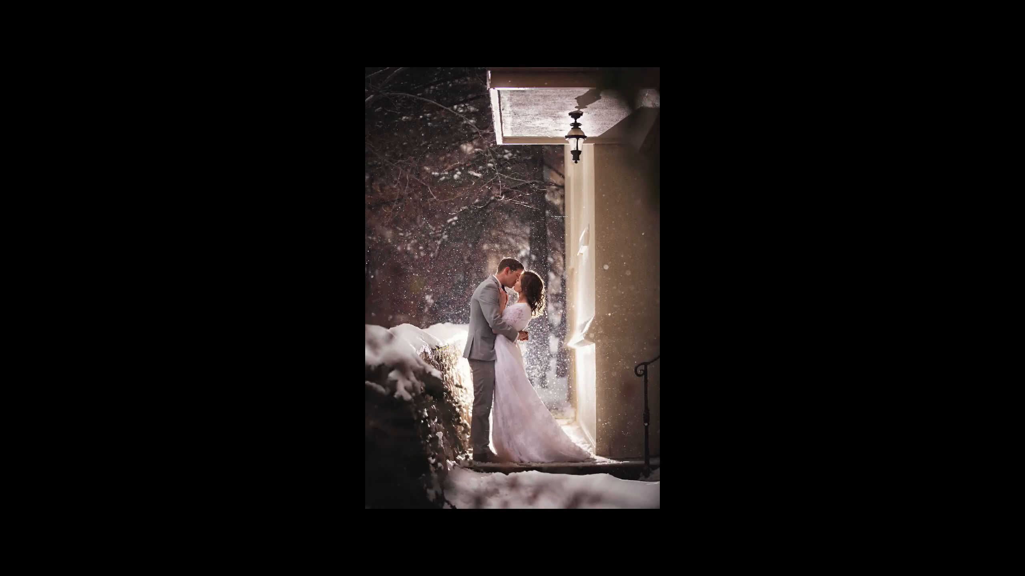
key("Escape")
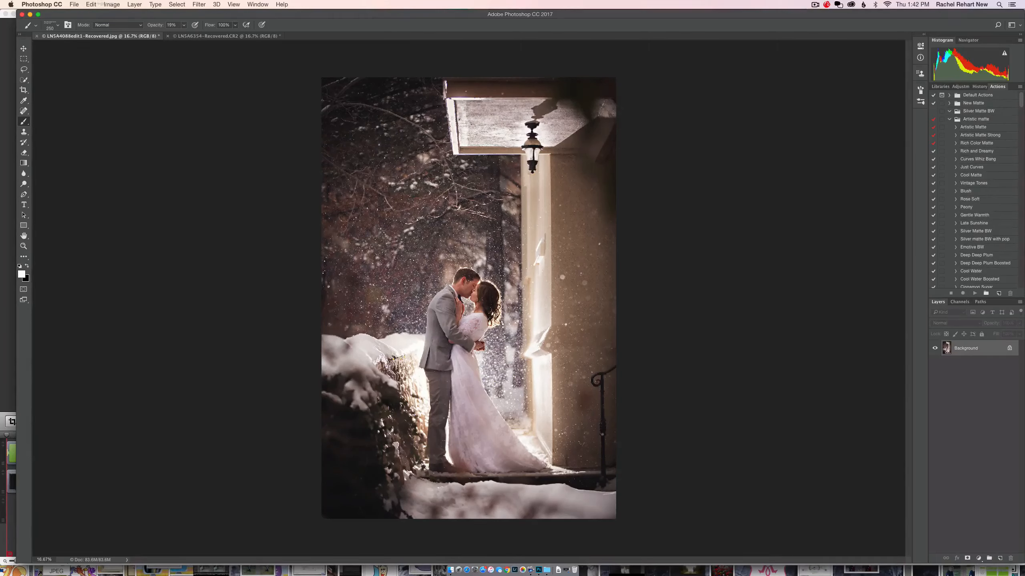
Step: Convert the wedding photo's color profile with sRGB IEC61966-2.1 as the destination space
left_click(105, 4)
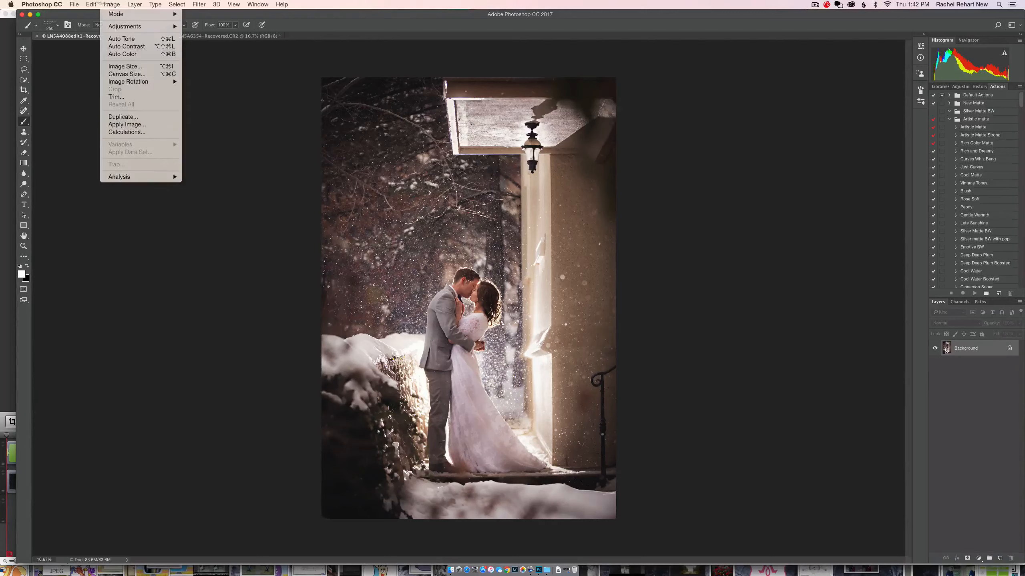
mouse_move(92, 4)
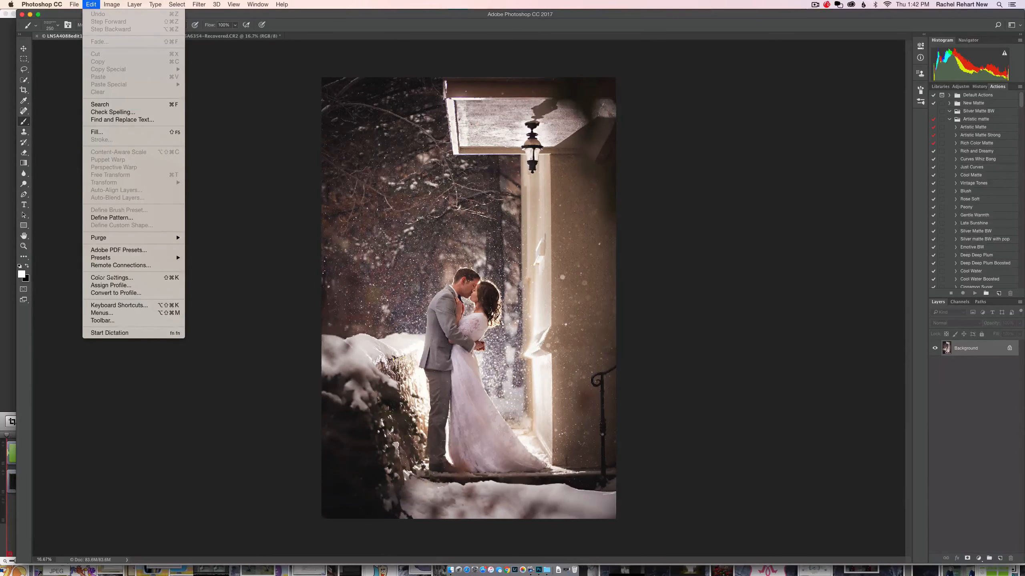
left_click(114, 293)
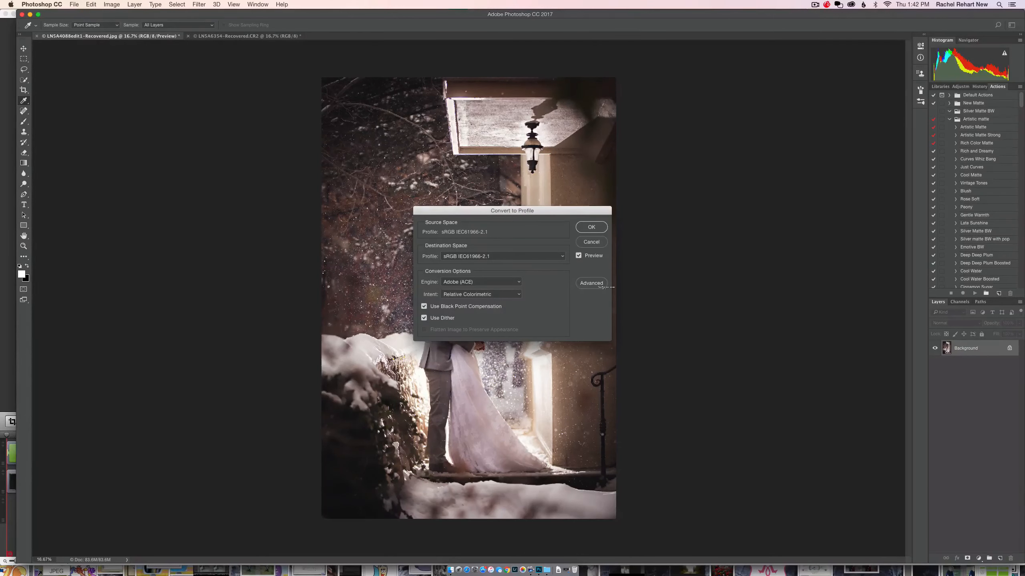
left_click(561, 256)
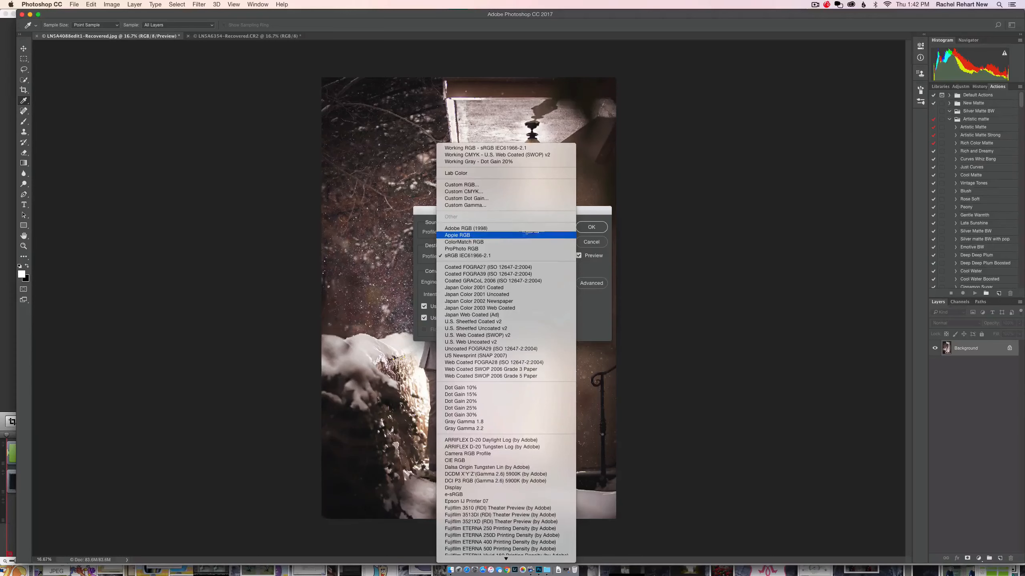
left_click(522, 255)
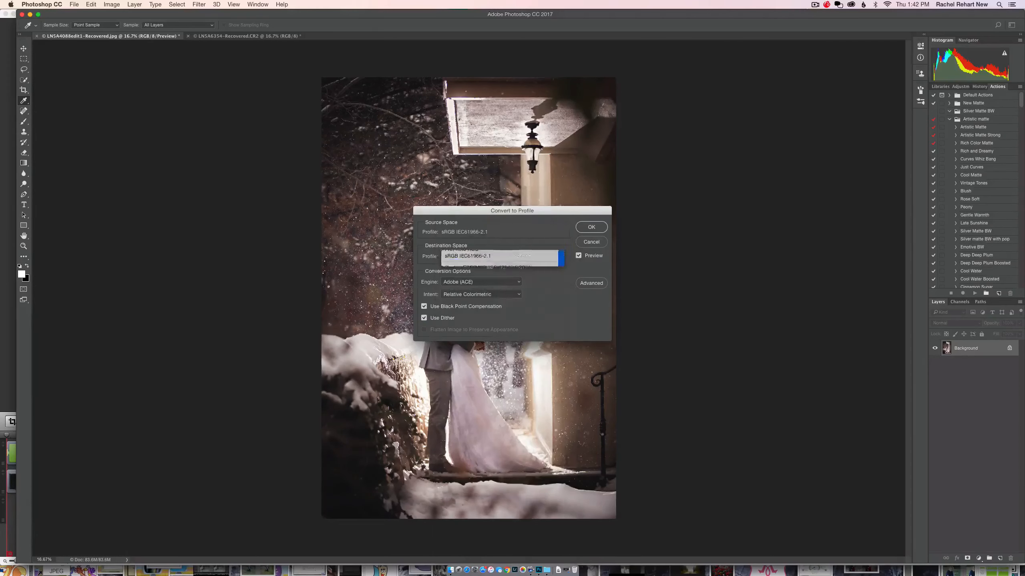
left_click(591, 228)
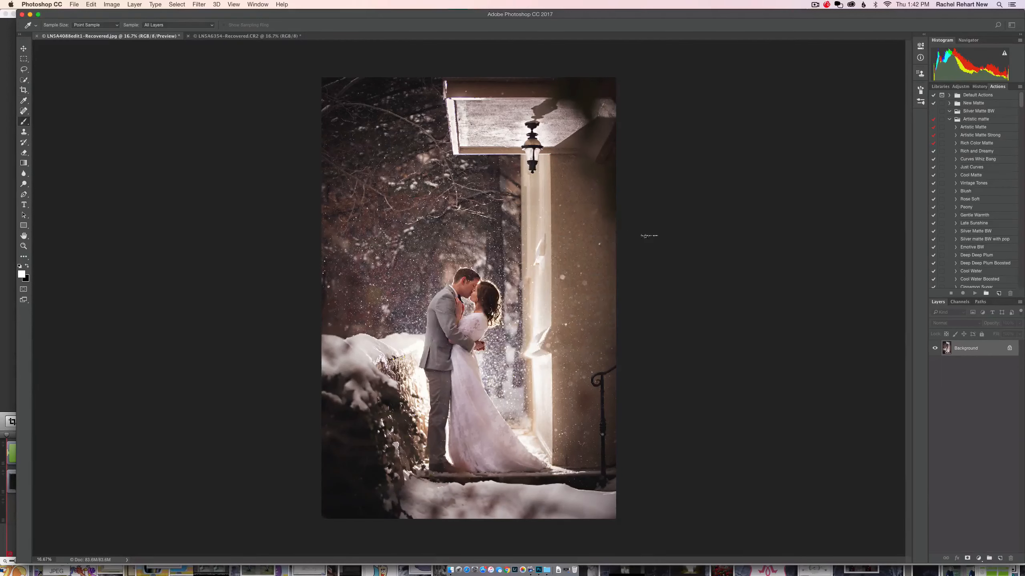
key("b")
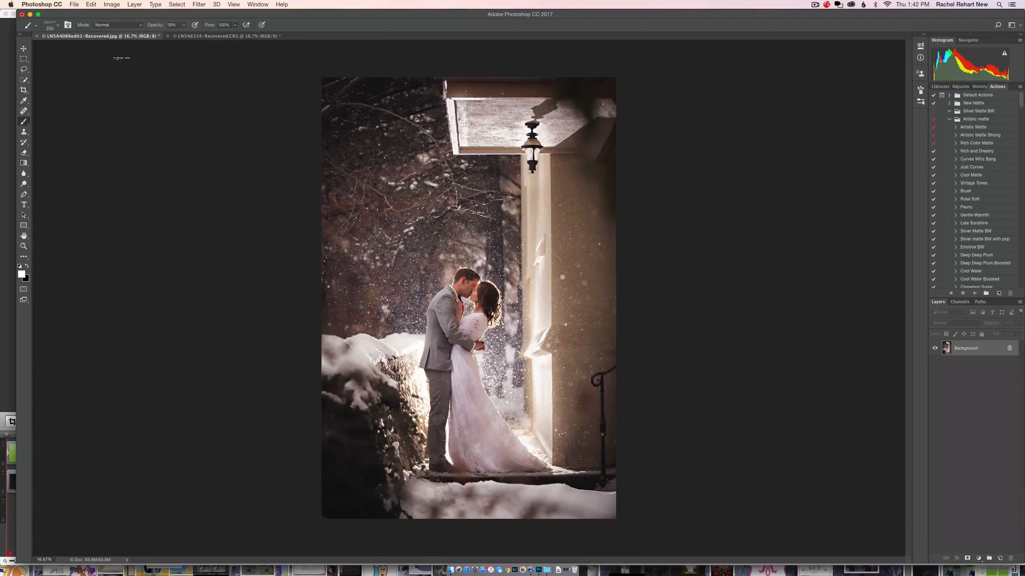
Step: Open the raw photo LN5A3567.CR2 from the bridals folder in Camera Raw
left_click(74, 4)
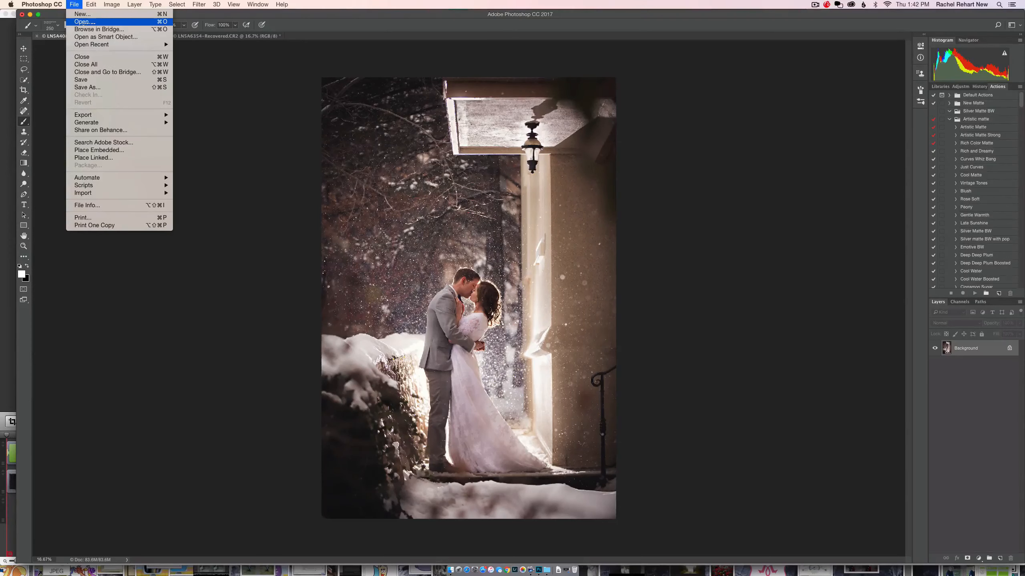
left_click(83, 22)
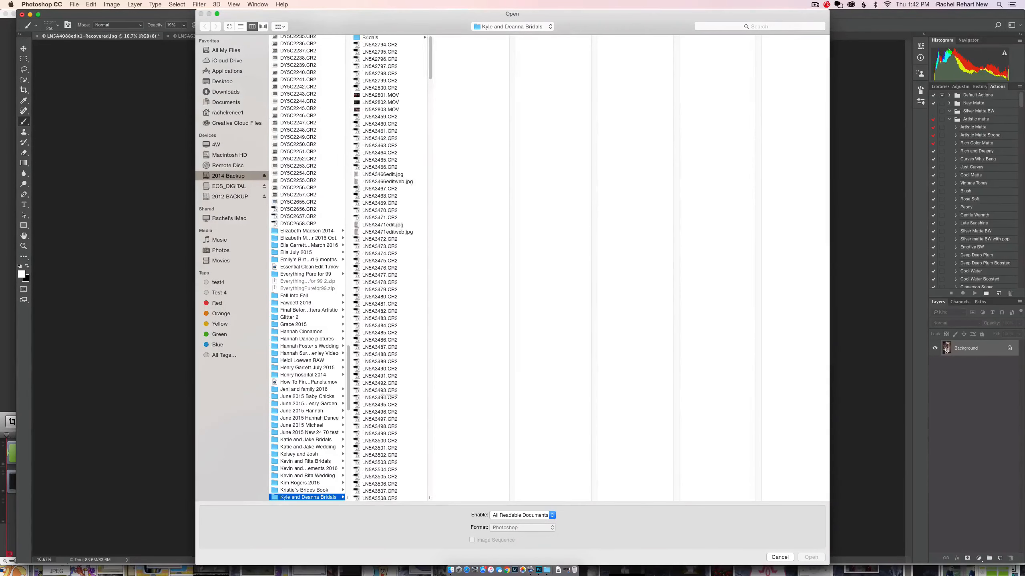
scroll(384, 397, "down", 15)
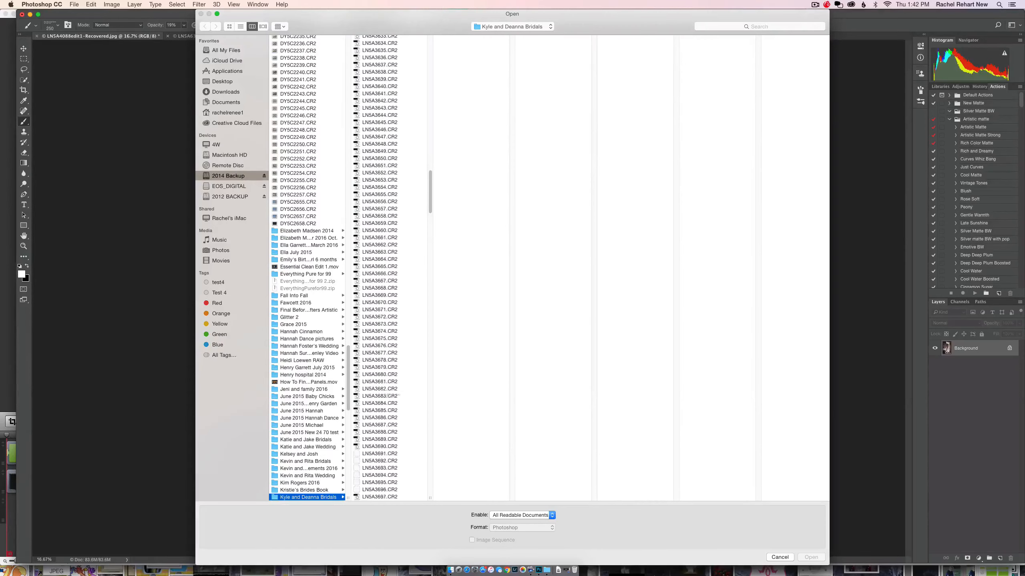
scroll(388, 396, "down", 10)
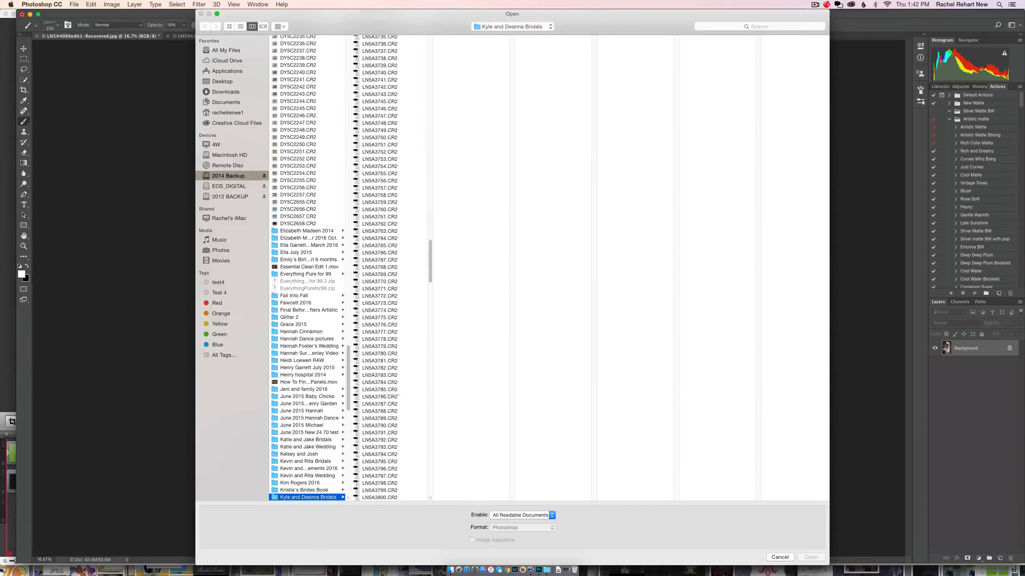
scroll(389, 396, "down", 5)
scroll(398, 341, "up", 15)
scroll(397, 295, "up", 4)
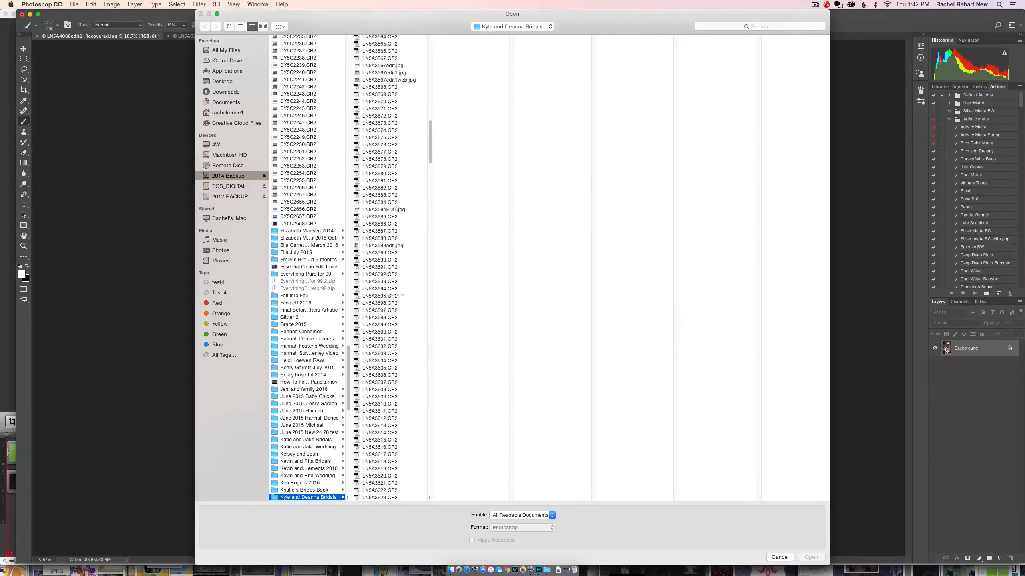
left_click(370, 122)
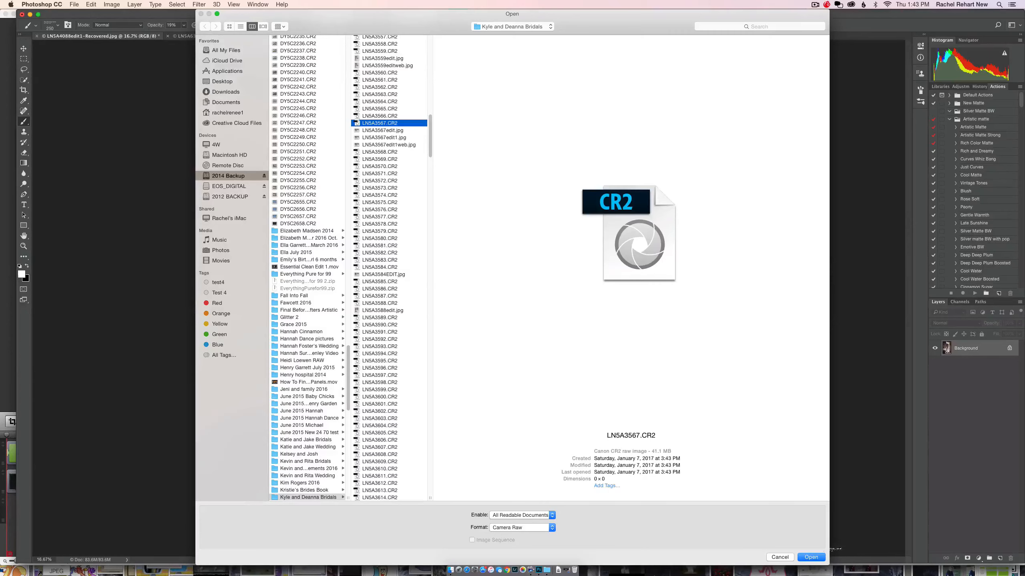
left_click(809, 558)
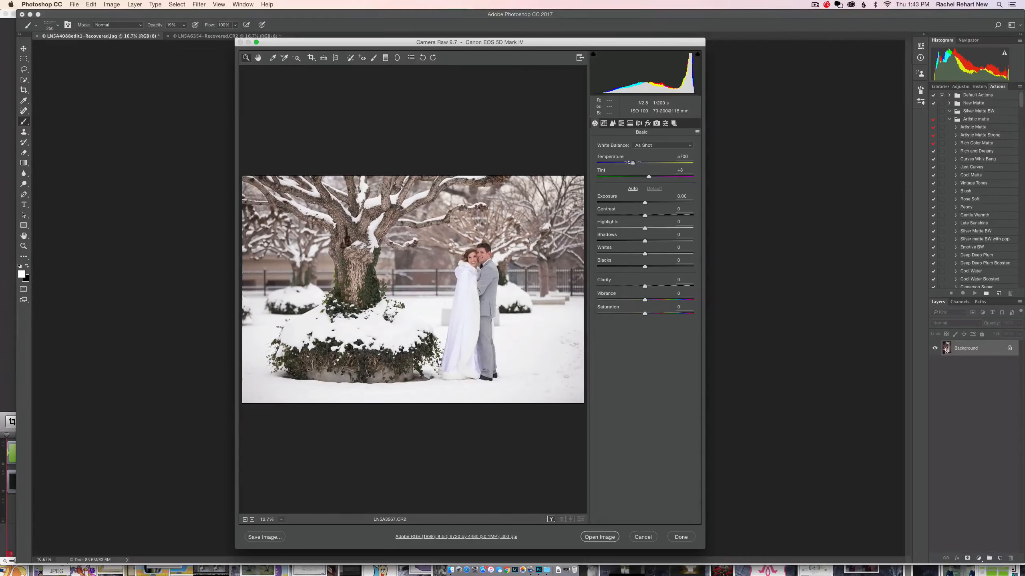
Step: Set the raw photo's temperature to 6100 and tint to +10, raise the exposure slightly and adjust the blacks
left_click_drag(632, 162, 636, 162)
left_click(648, 176)
left_click(644, 202)
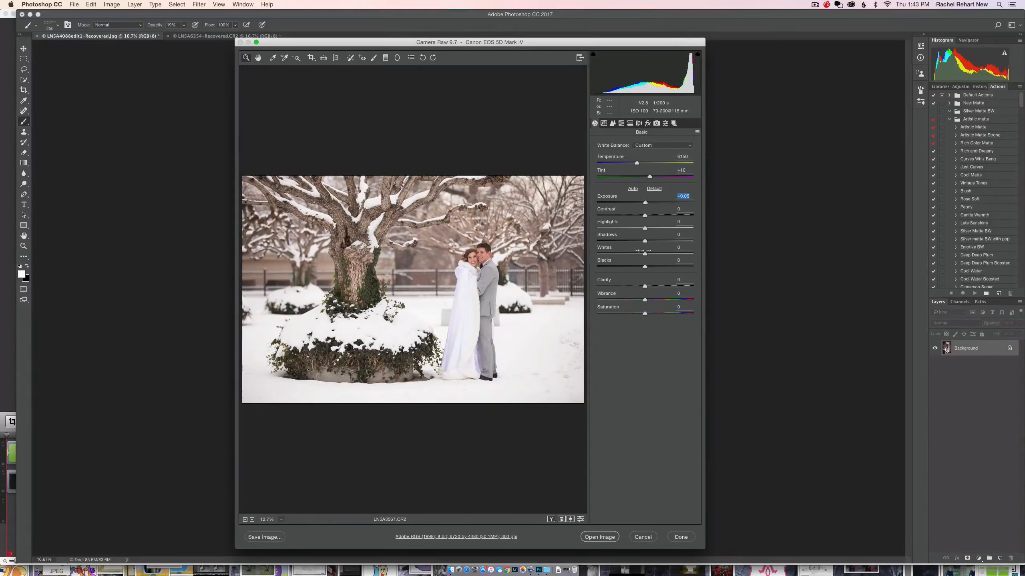
left_click_drag(636, 267, 637, 267)
Step: Set the Camera Raw workflow options to the sRGB IEC61966-2.1 color space at 8 Bits/Channel, and close the raw photo without opening it
left_click(428, 537)
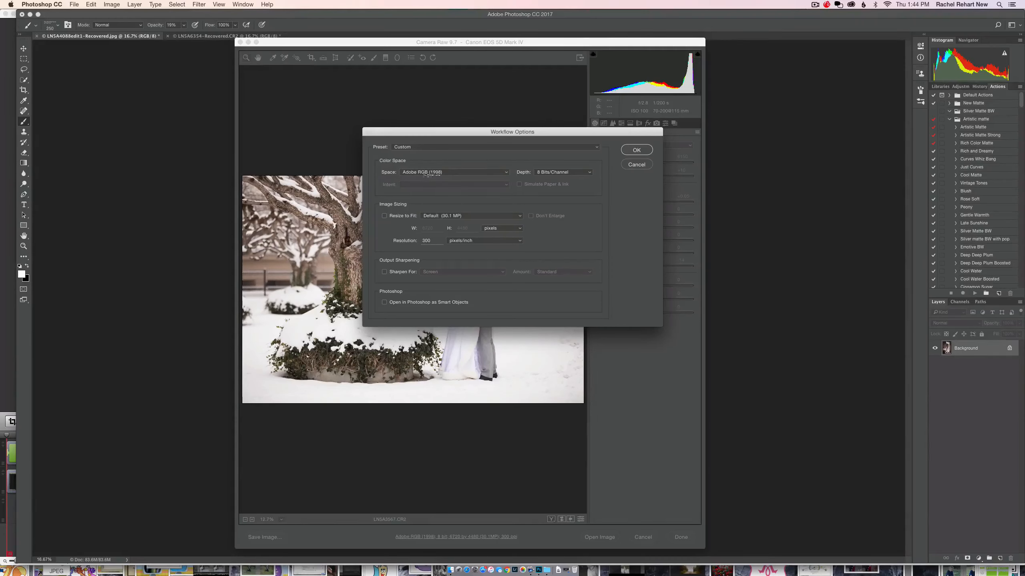
left_click(505, 174)
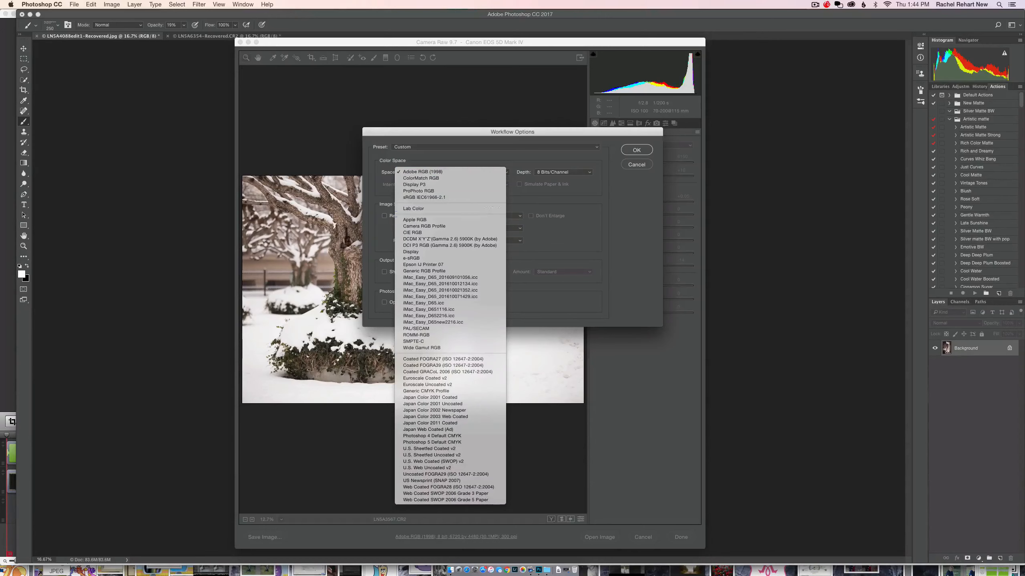
left_click(478, 197)
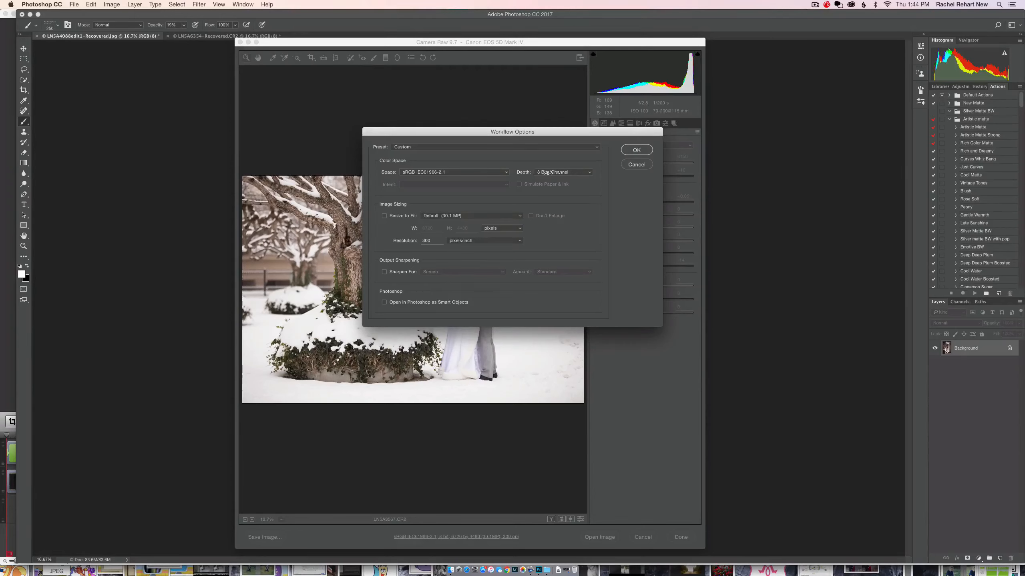
left_click(583, 173)
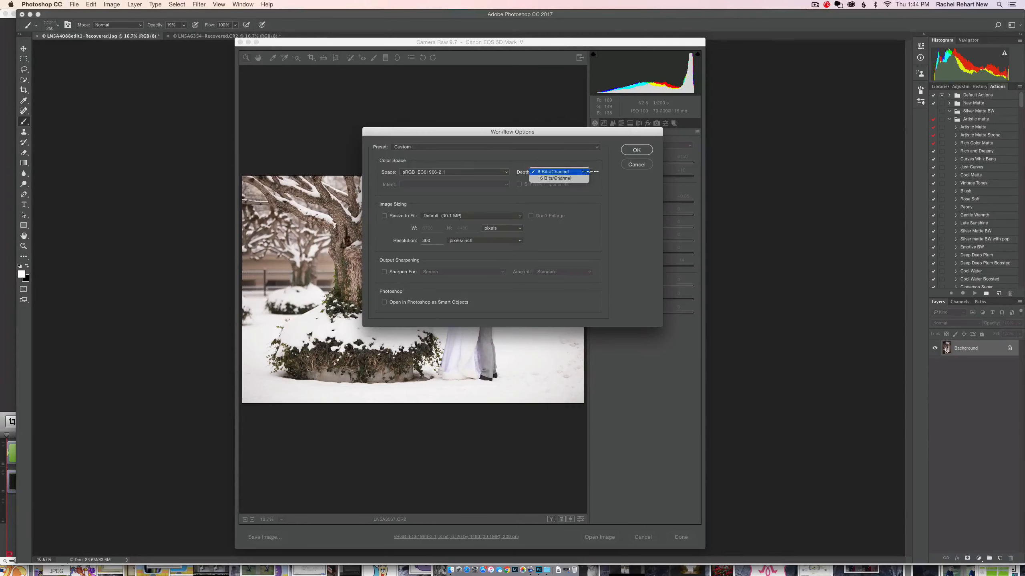
left_click(557, 171)
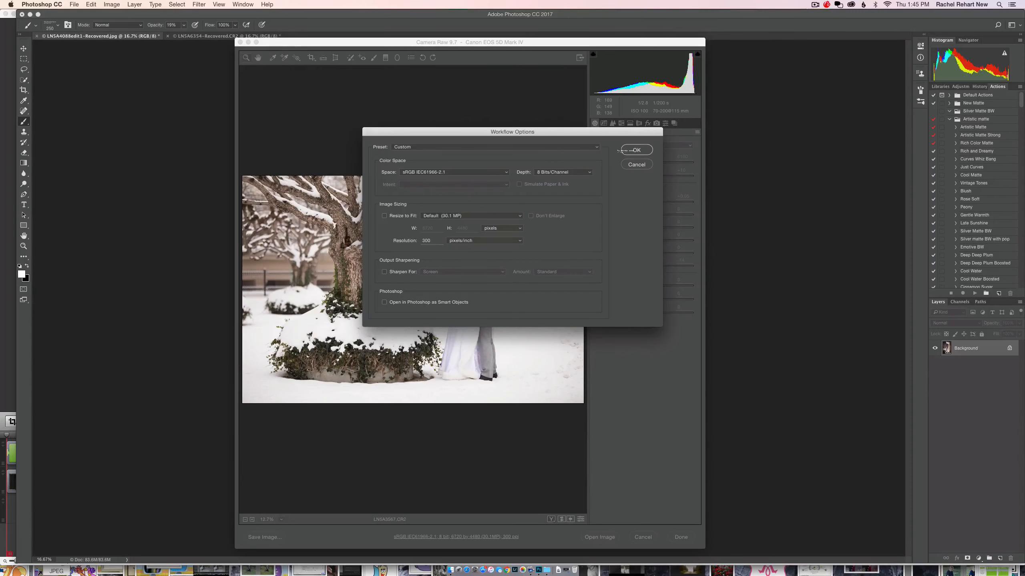
left_click(629, 152)
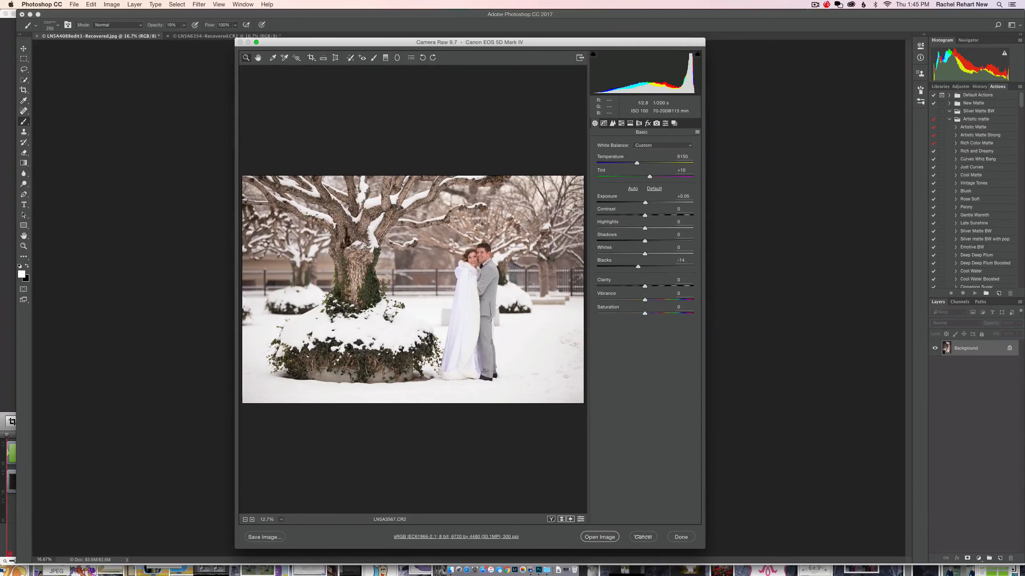
left_click(642, 537)
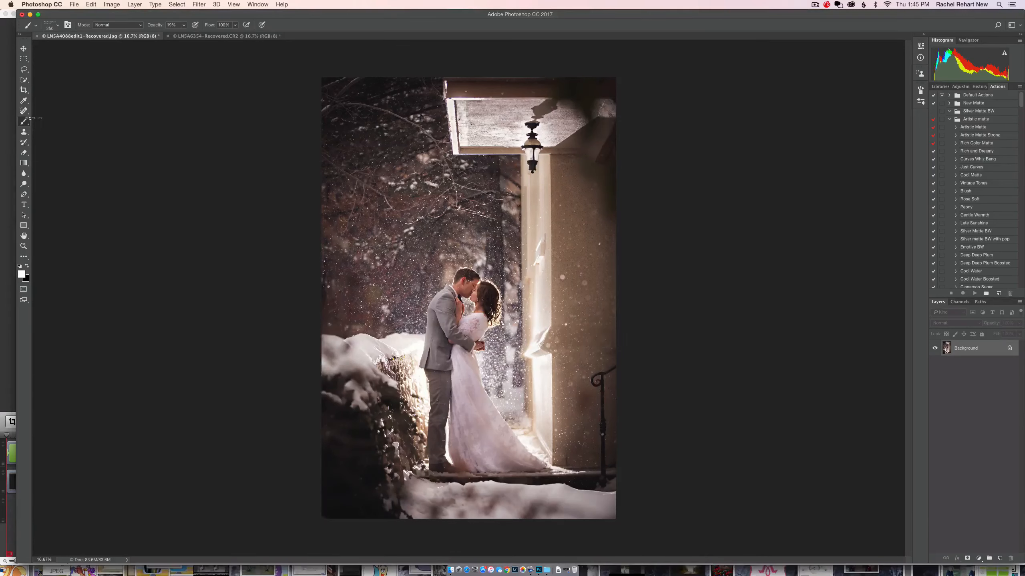
Step: Check which color mode and bit depth the wedding photo uses
left_click(111, 5)
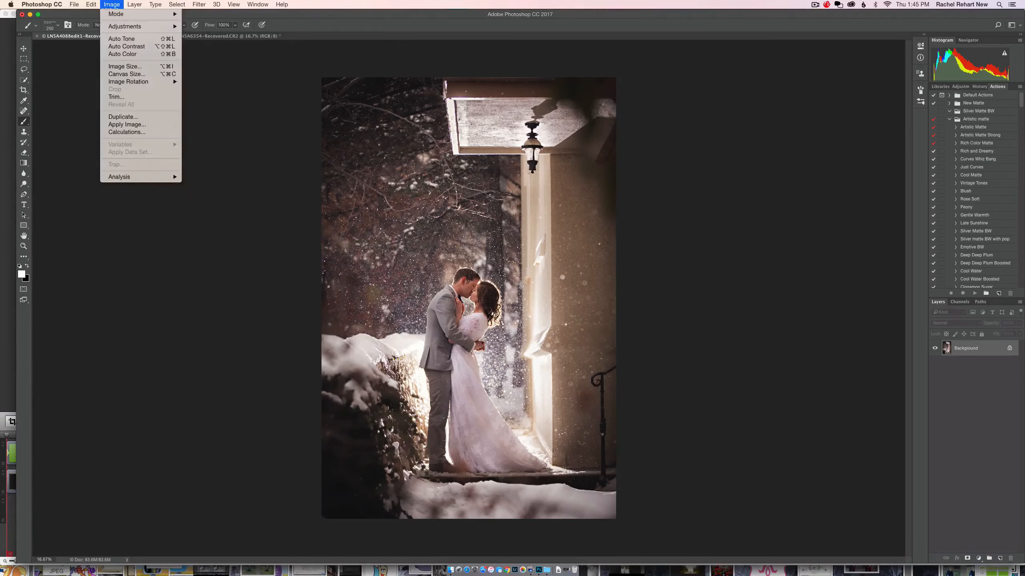
mouse_move(121, 14)
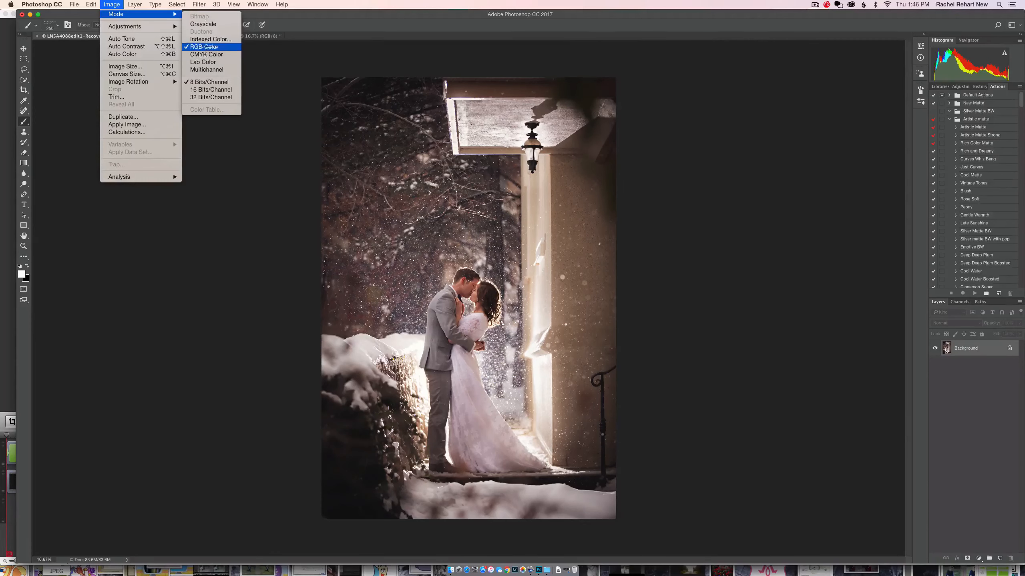
left_click(194, 331)
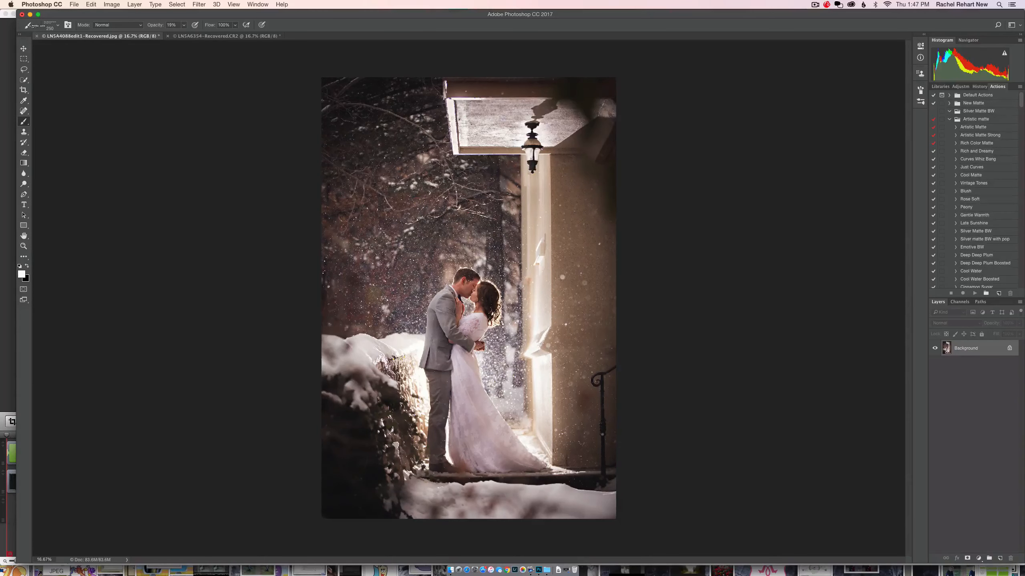
Step: Try to reset all tools to their default settings from the Brush tool's options
right_click(36, 25)
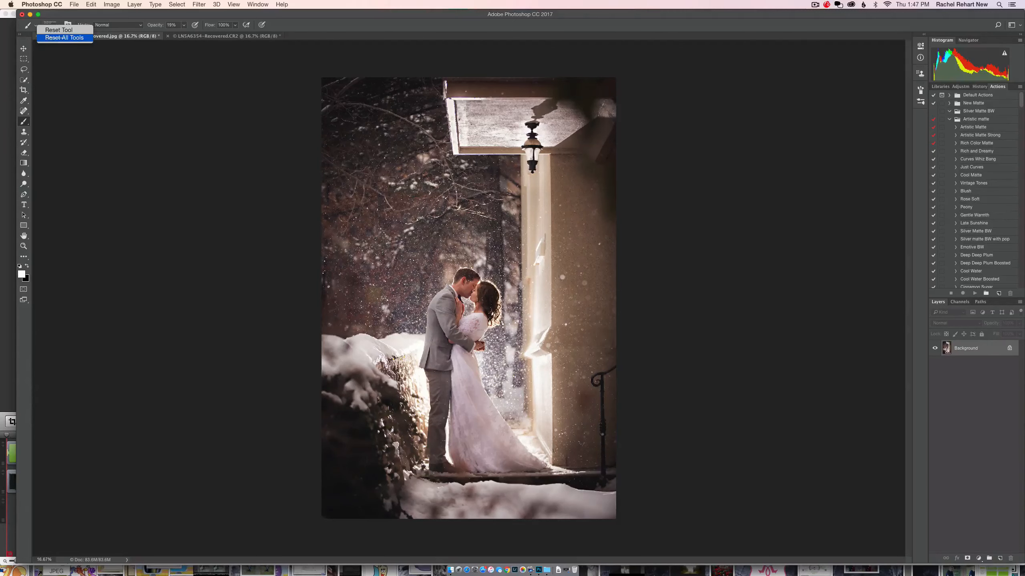
left_click(64, 38)
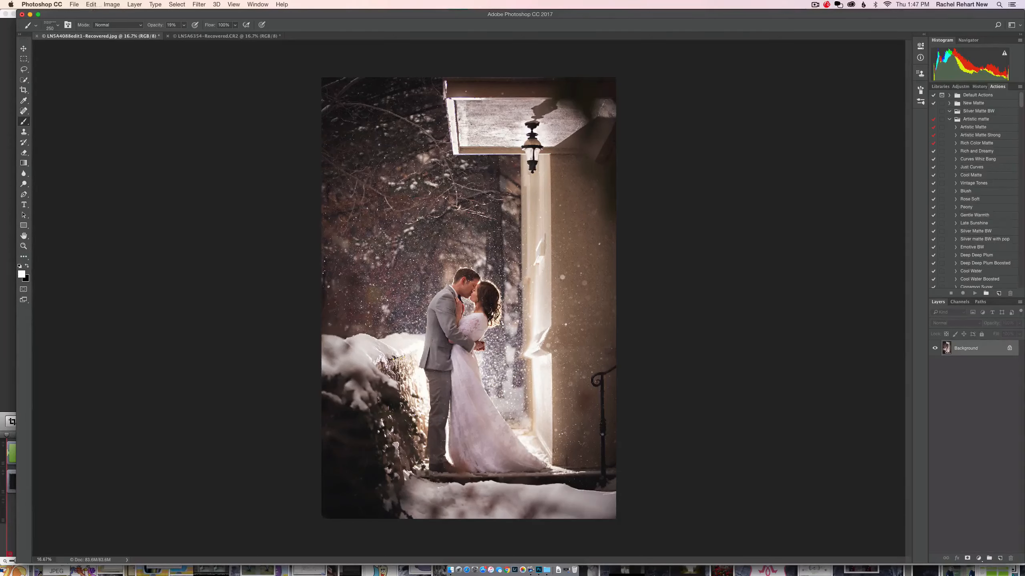
Step: Start customizing the toolbar, add the Perspective Crop Tool below the marquee tools, and return it to the extra tools
left_click(89, 5)
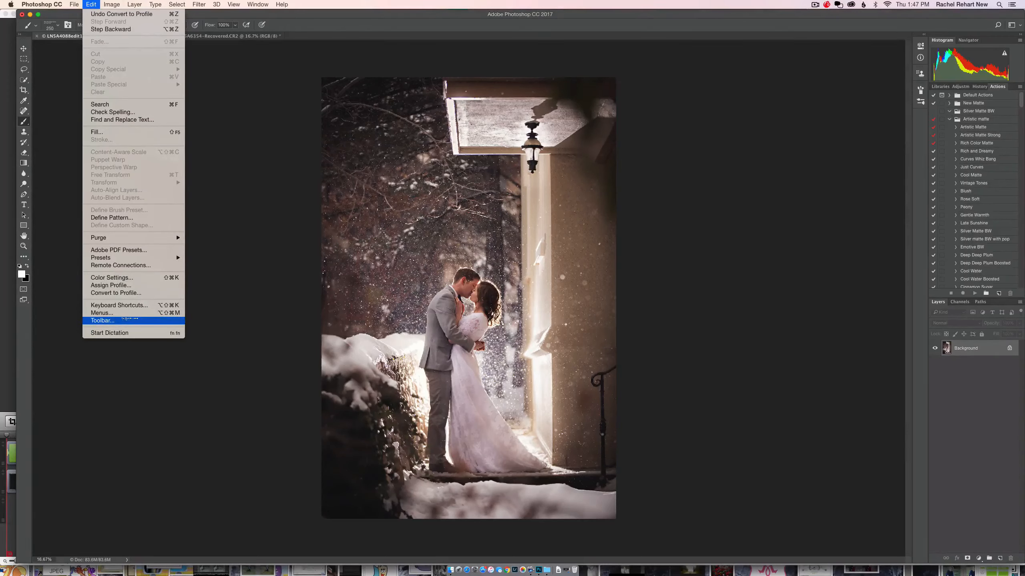
left_click(130, 319)
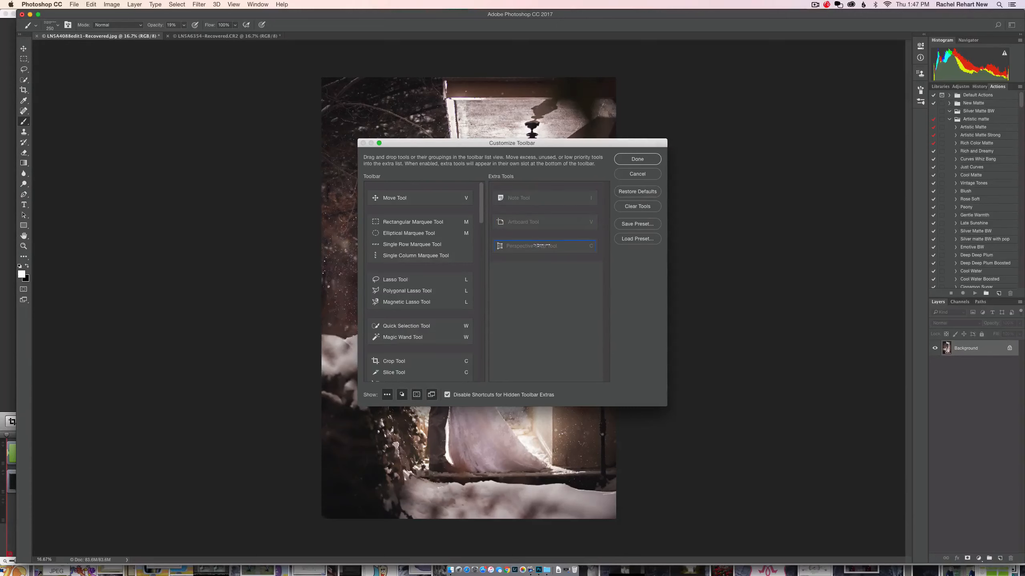
mouse_move(542, 246)
left_mouse_down()
mouse_move(423, 247)
mouse_move(408, 291)
mouse_move(413, 271)
left_mouse_up()
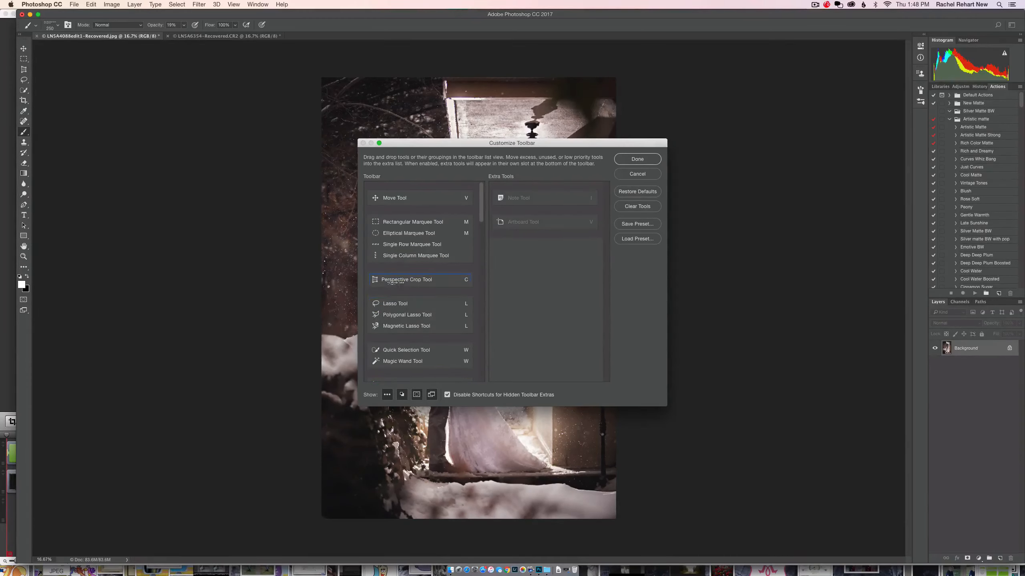
left_click_drag(406, 280, 535, 250)
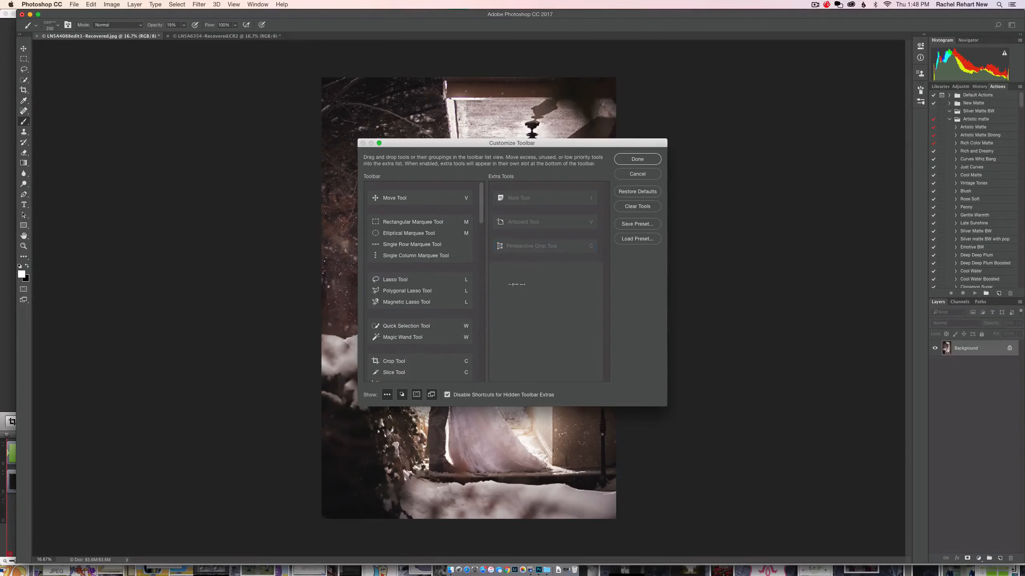
Step: Look through the tool groups listed in the toolbar customization and close it with Done
scroll(414, 307, "down", 2)
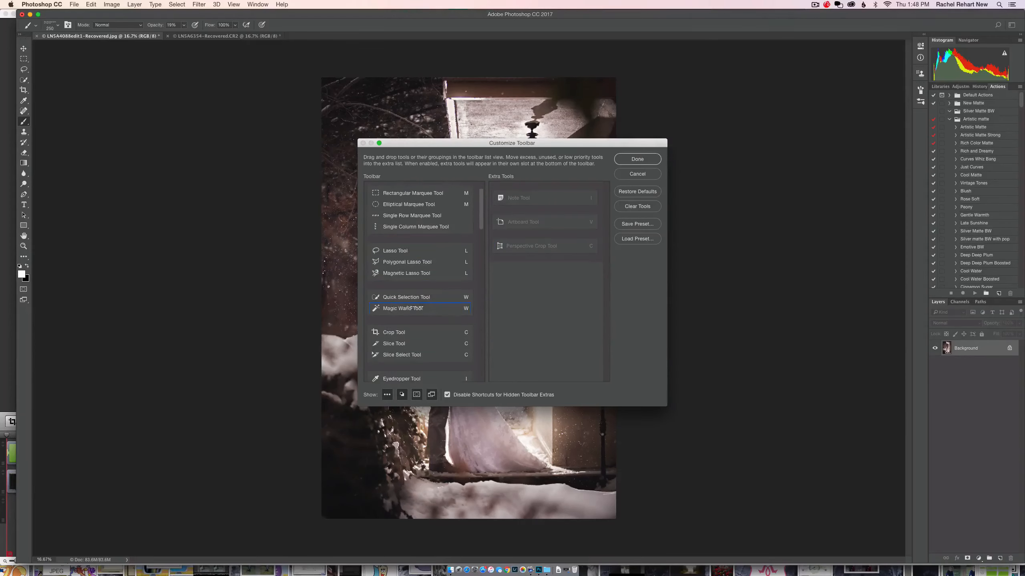
scroll(415, 307, "down", 2)
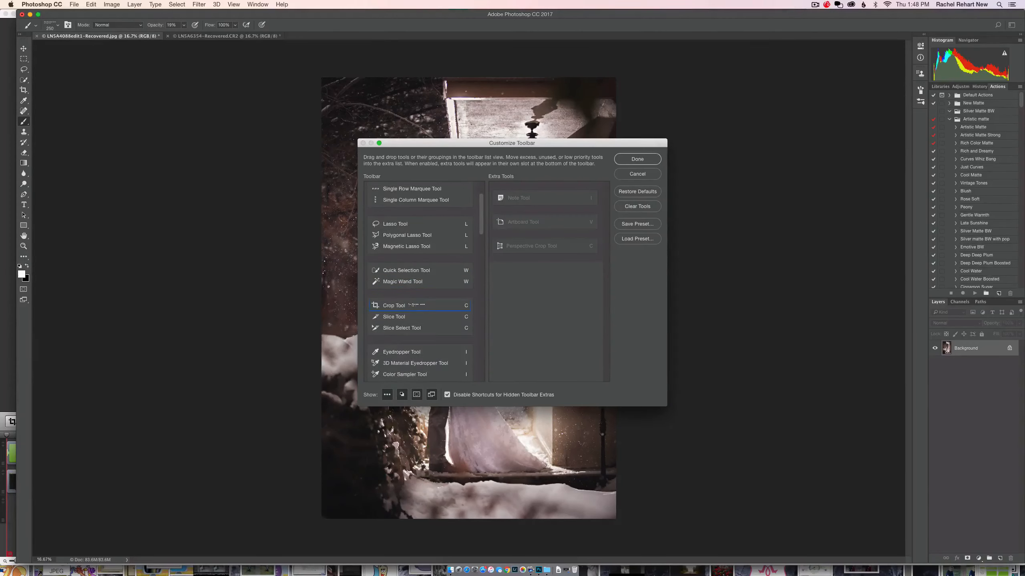
scroll(416, 306, "up", 2)
scroll(417, 301, "down", 7)
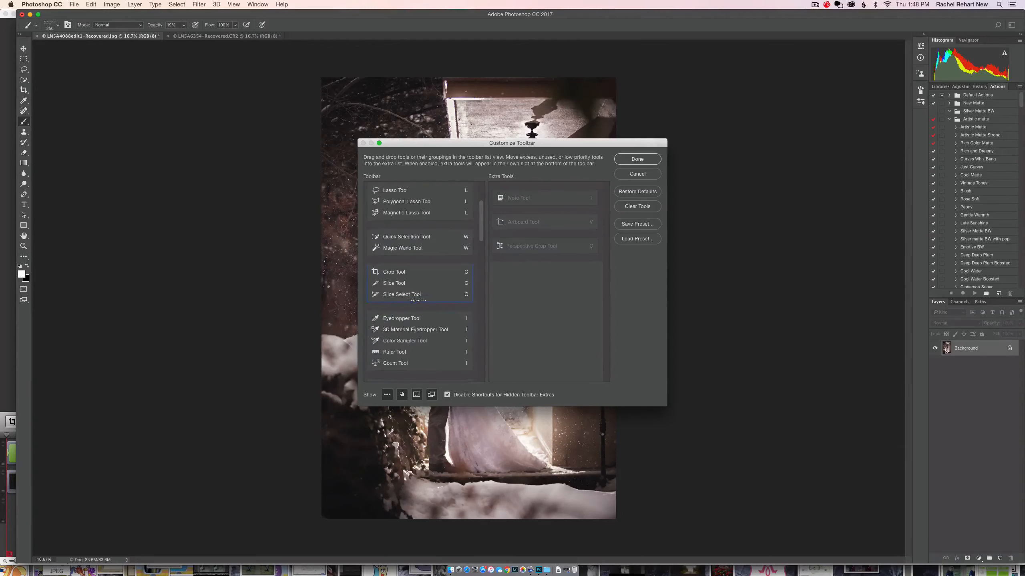
scroll(413, 301, "down", 4)
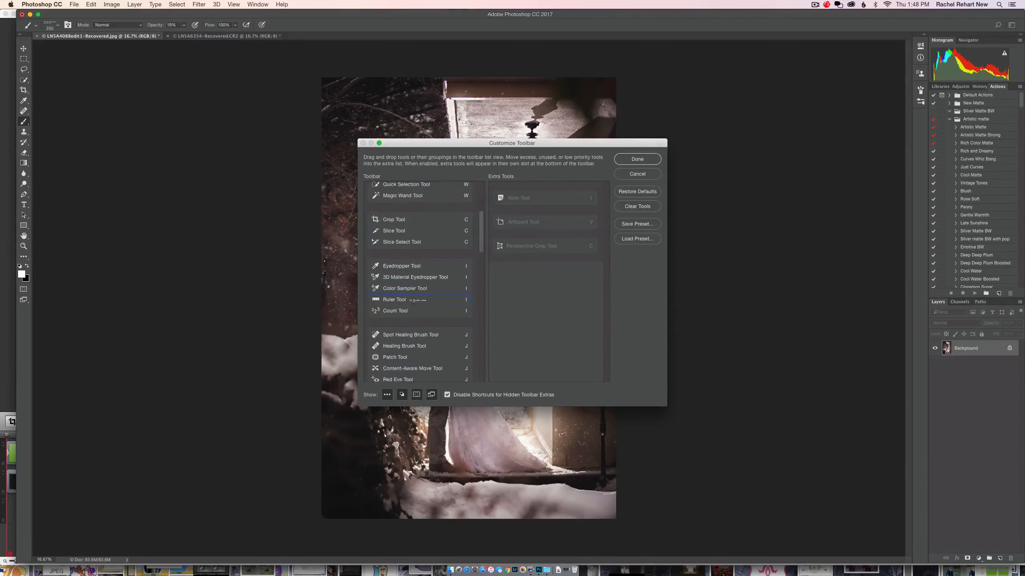
scroll(417, 301, "down", 2)
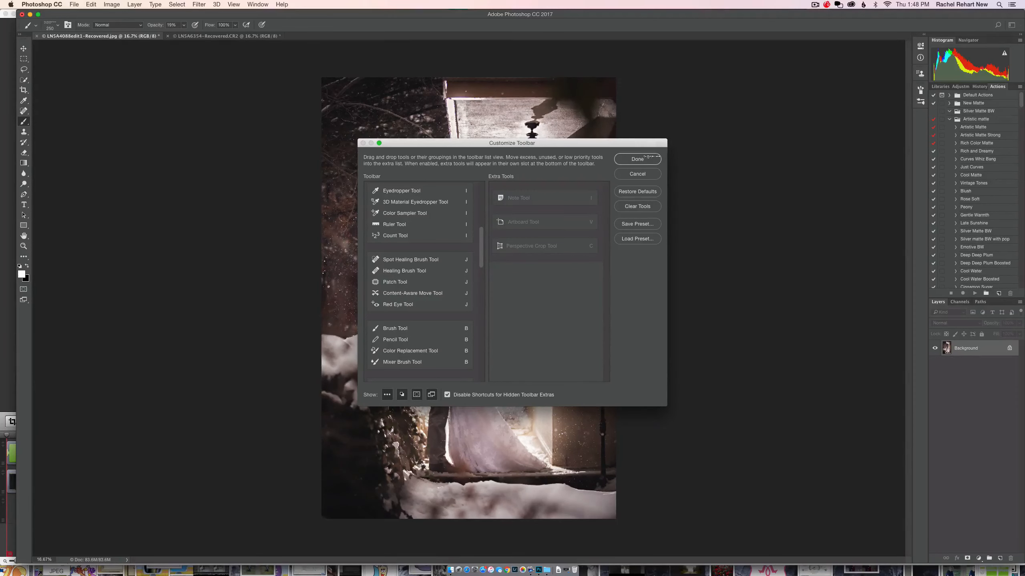
left_click(647, 157)
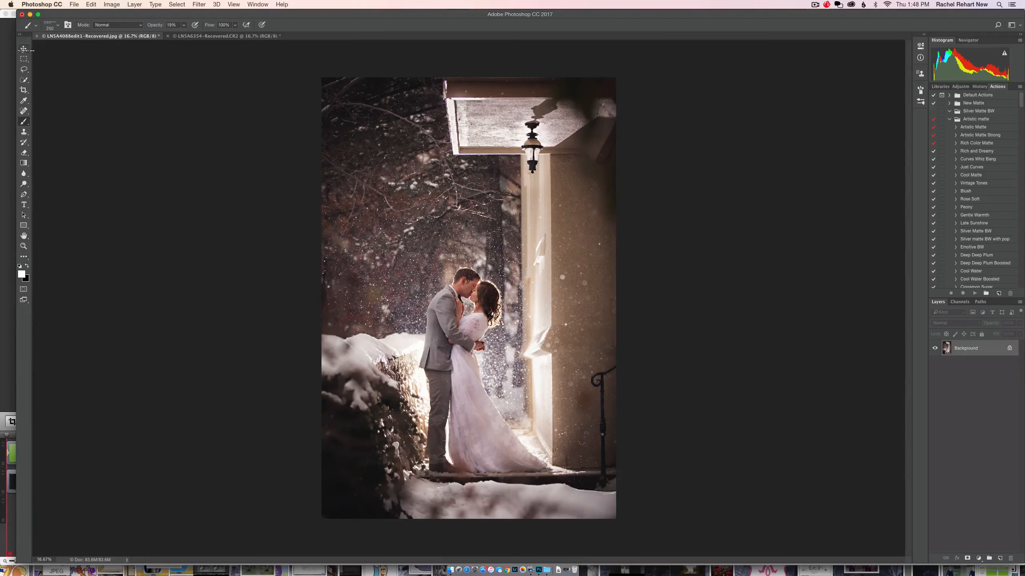
Step: Try the Move tool briefly, switch to the Brush tool, and pick the 250 px soft round brush preset
left_click(23, 48)
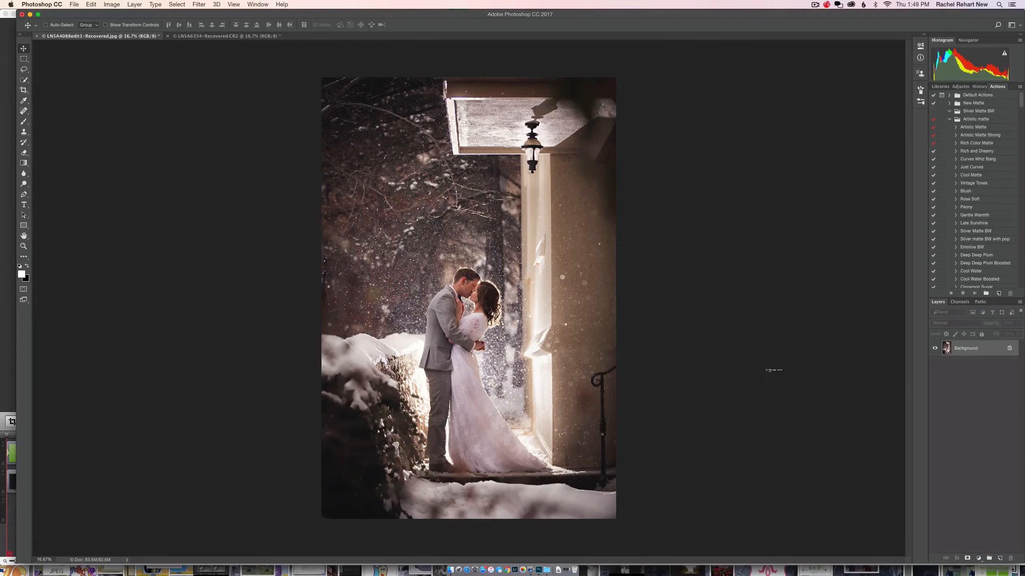
key("b")
right_click(479, 285)
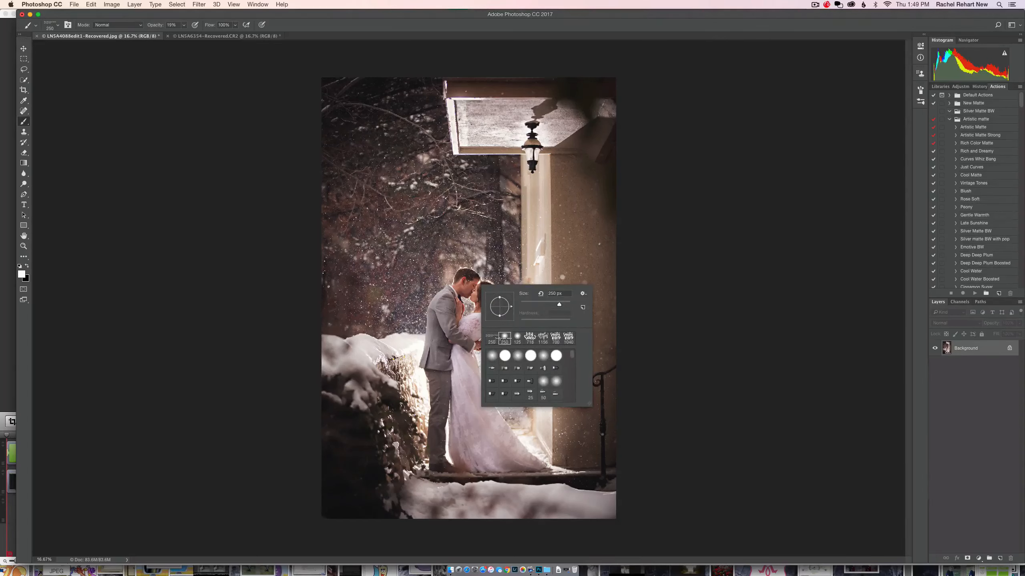
double_click(504, 339)
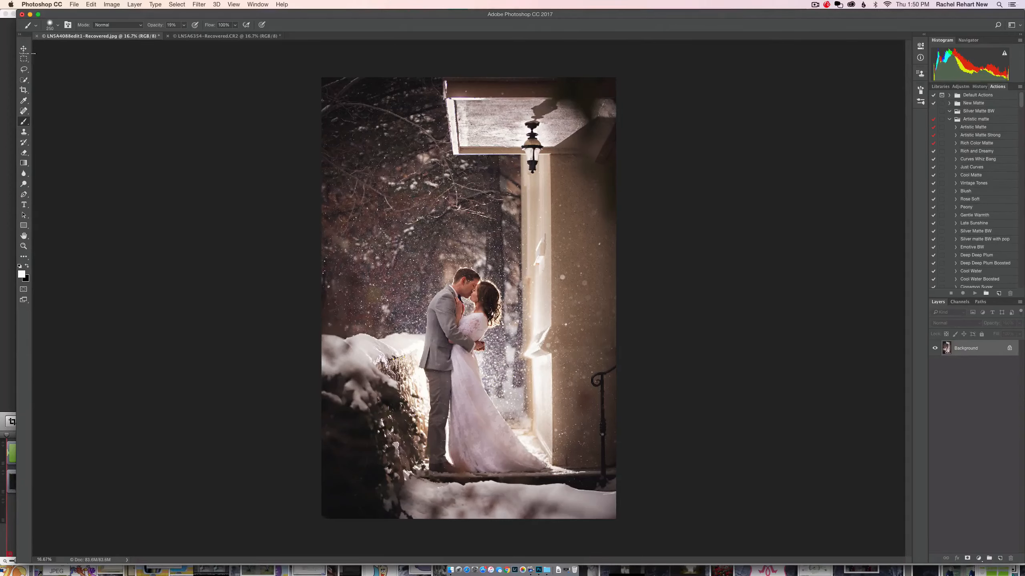
Step: View the tool variants grouped under the Rectangular Marquee and Crop tools
left_click(24, 59)
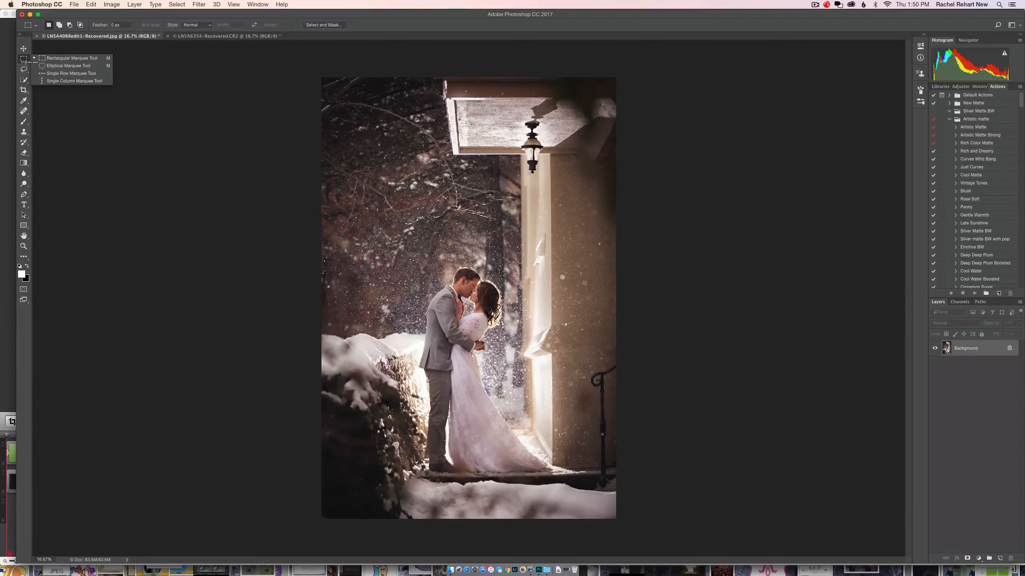
left_click(25, 91)
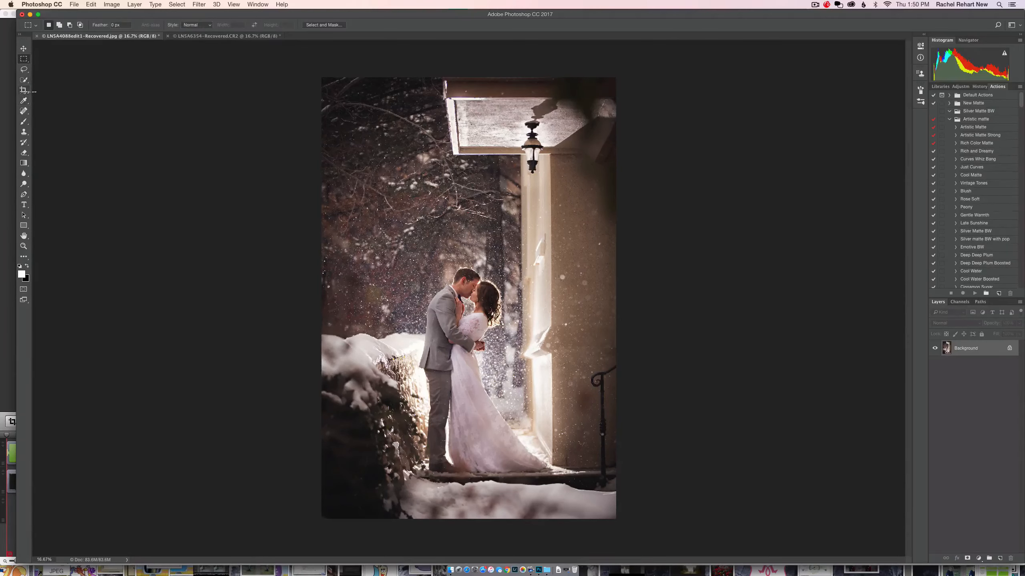
left_click(23, 91)
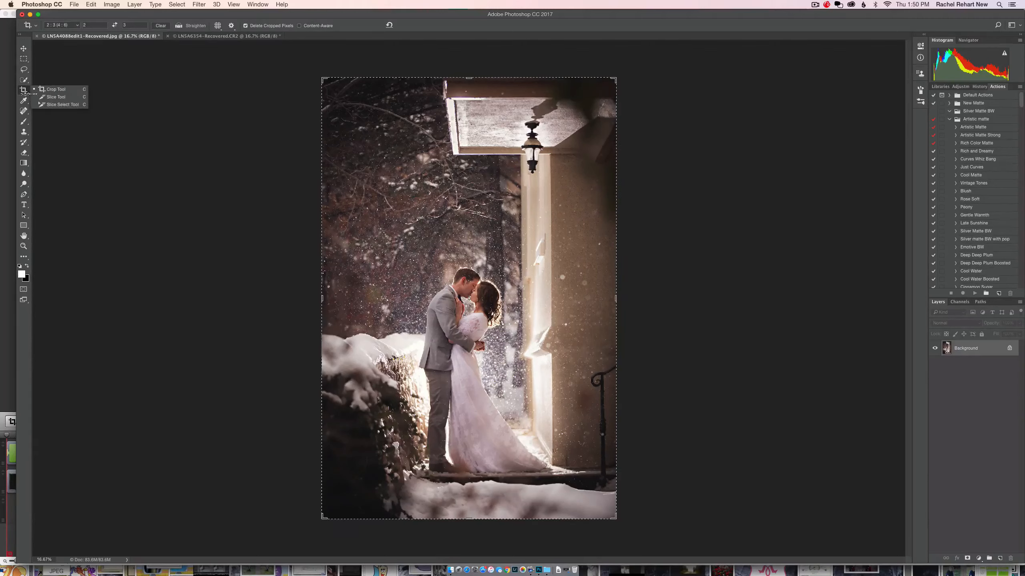
left_click(139, 65)
Step: With the Move tool active, duplicate the Background layer and lower the copy's opacity to 37%
left_click(24, 49)
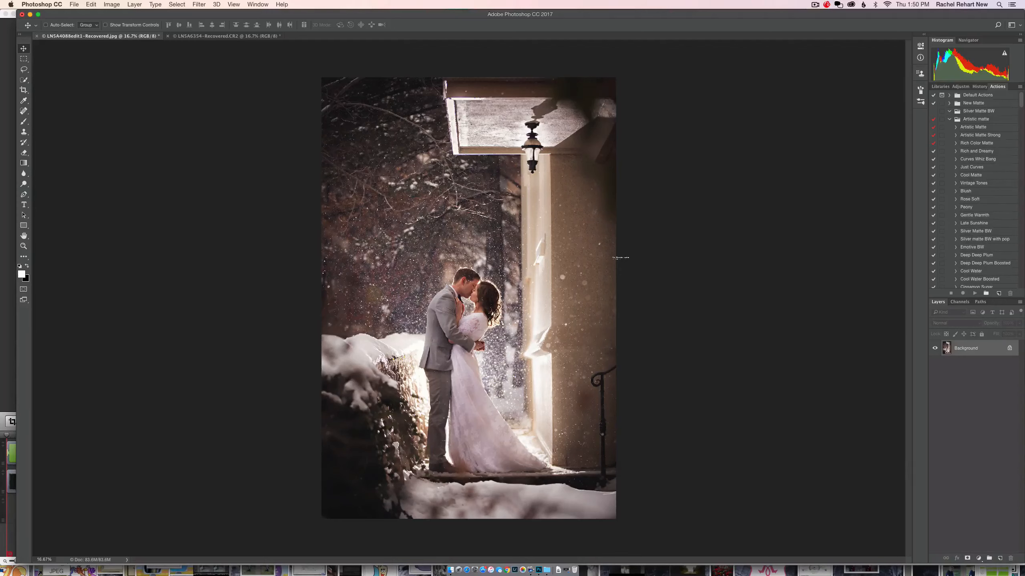
key("super+j")
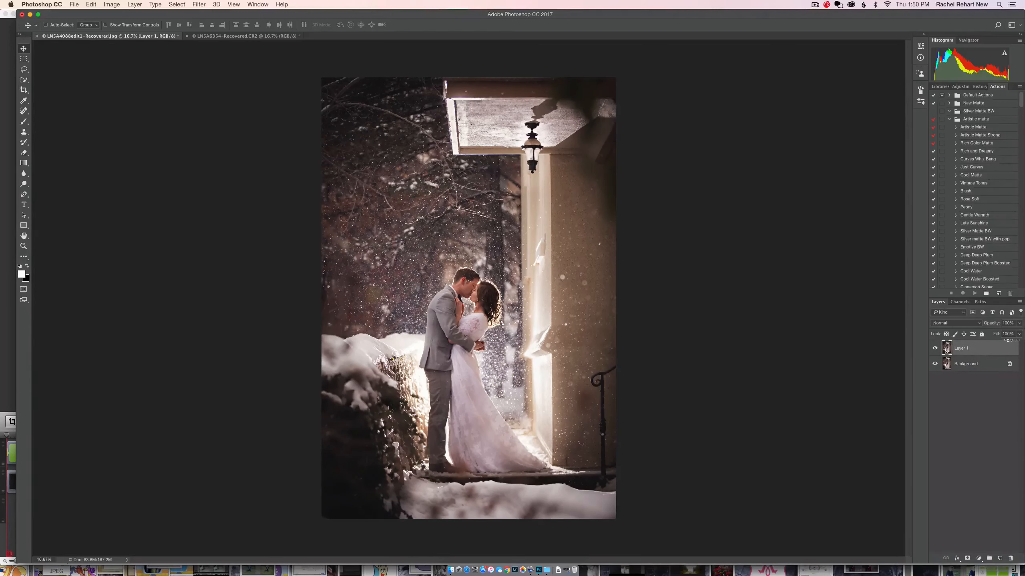
left_click(1018, 323)
left_click_drag(1018, 333, 995, 335)
Step: Shift the semi-transparent duplicate layer around over the photo with the Move tool, and delete that layer
left_click_drag(451, 239, 468, 207)
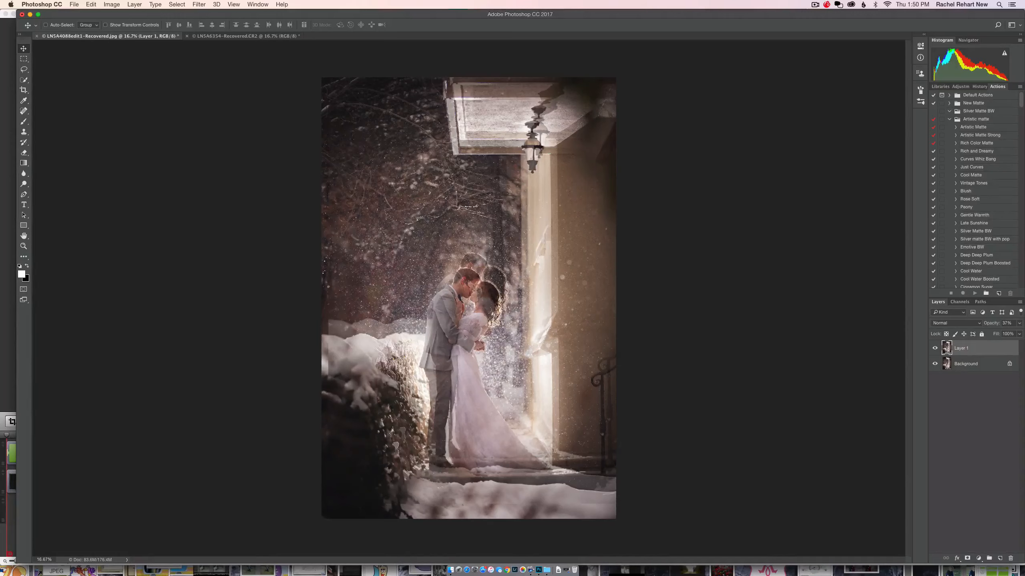
mouse_move(488, 226)
left_mouse_down()
mouse_move(421, 244)
mouse_move(458, 251)
mouse_move(482, 179)
mouse_move(492, 269)
mouse_move(496, 233)
mouse_move(486, 232)
left_mouse_up()
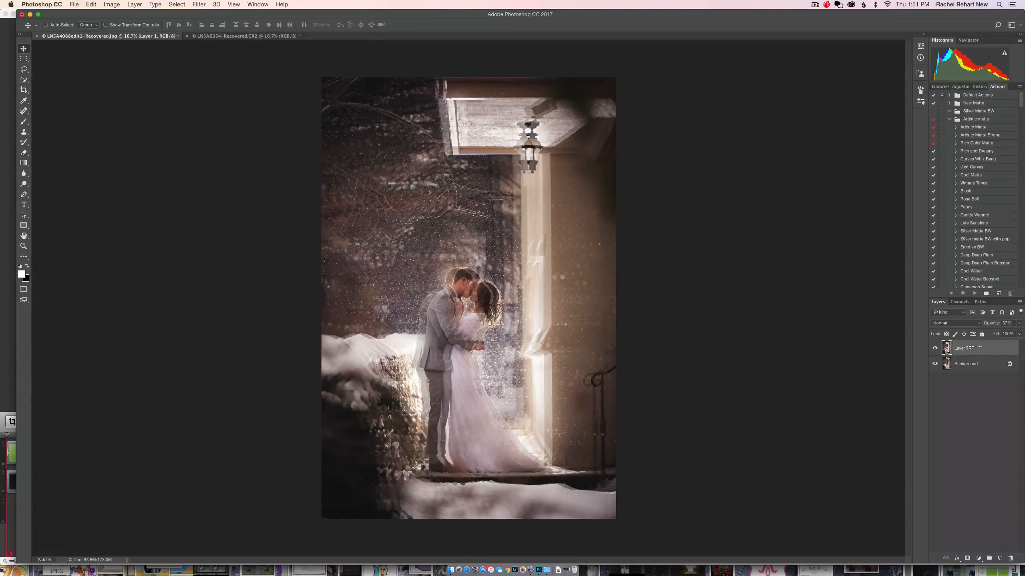
left_click_drag(973, 349, 1010, 558)
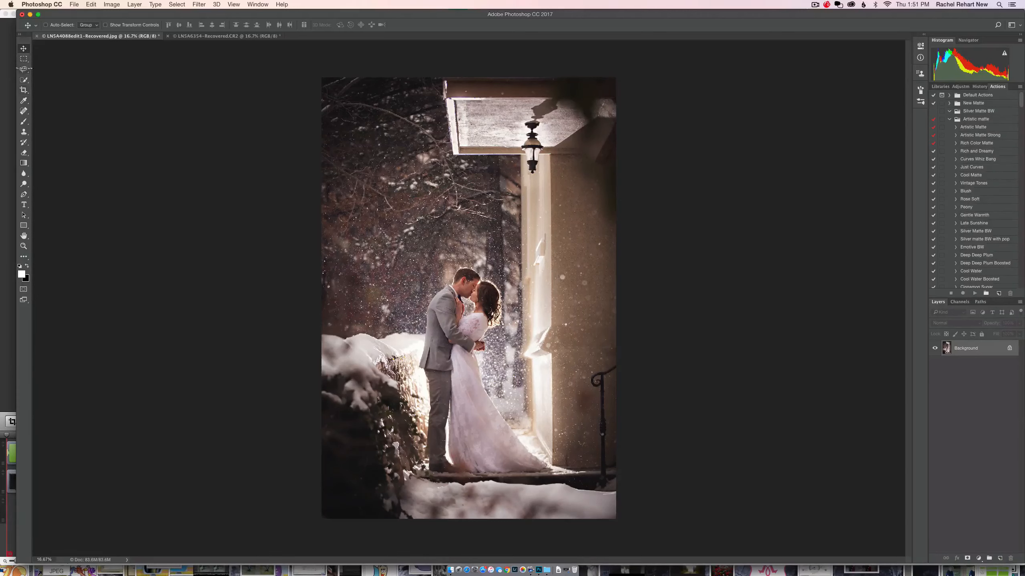
Step: Draw a rectangular marquee selection around the snowy branches above the couple
left_click(24, 58)
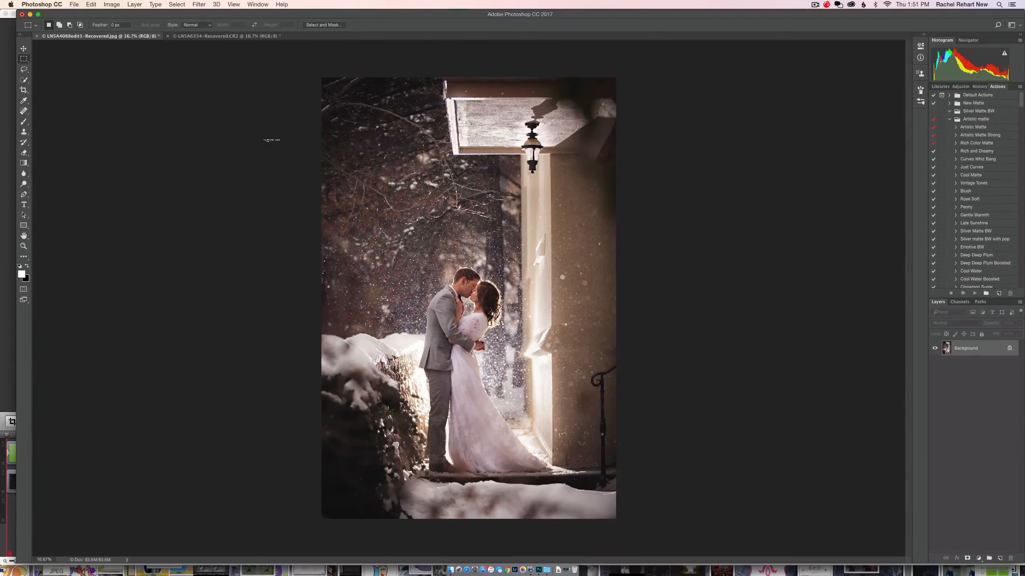
left_click_drag(354, 175, 489, 262)
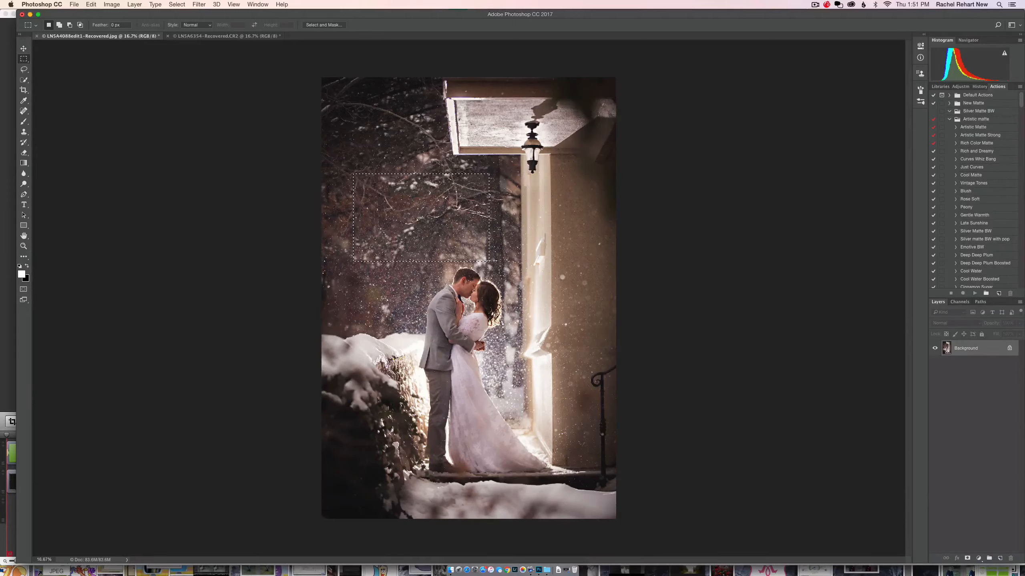
Step: Replace the marquee selection with a freehand Lasso selection around the couple's upper bodies, clear it, and view the marquee tool variants
left_click(145, 132)
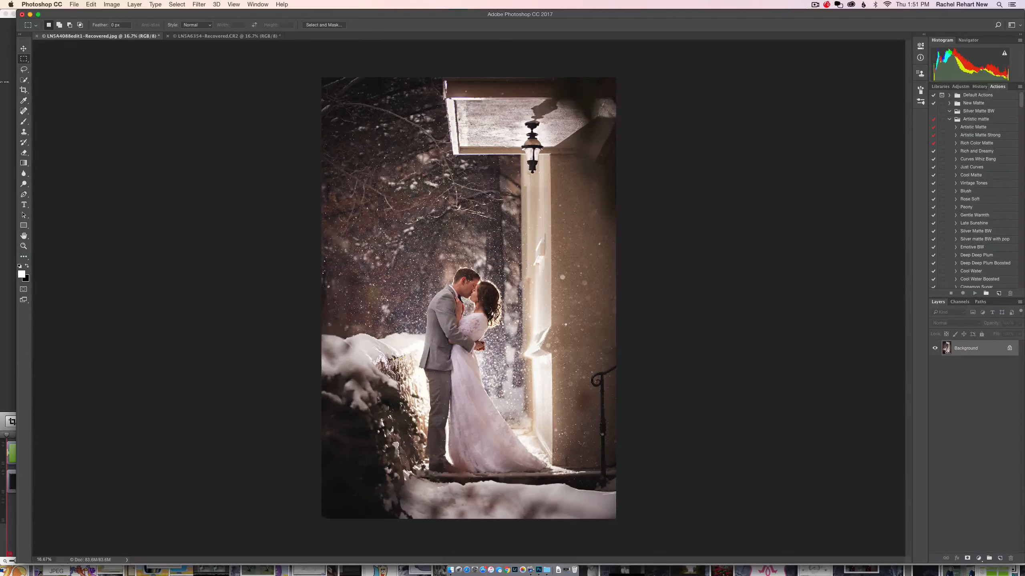
left_click(24, 69)
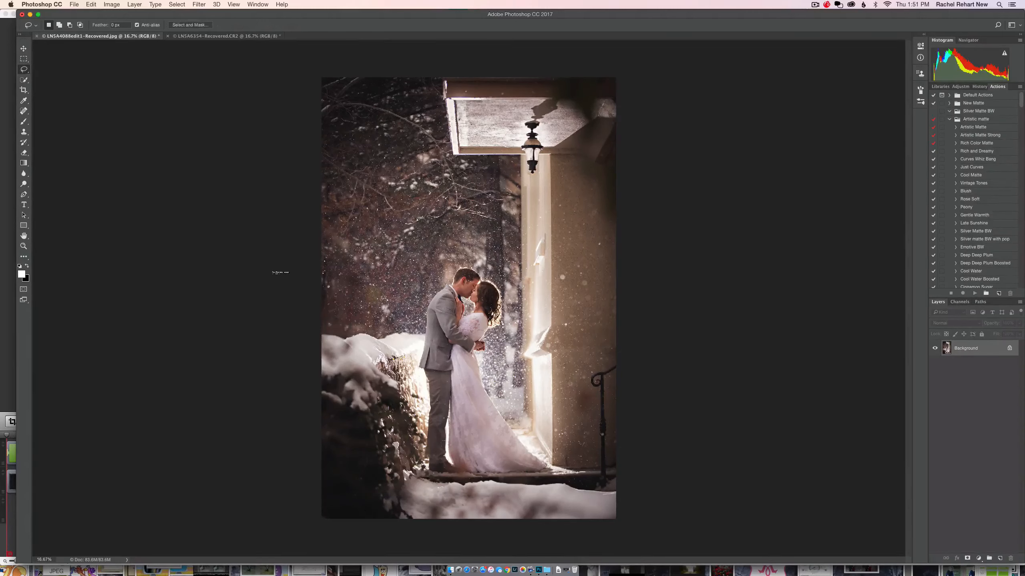
mouse_move(437, 280)
left_mouse_down()
mouse_move(497, 259)
mouse_move(468, 249)
left_mouse_up()
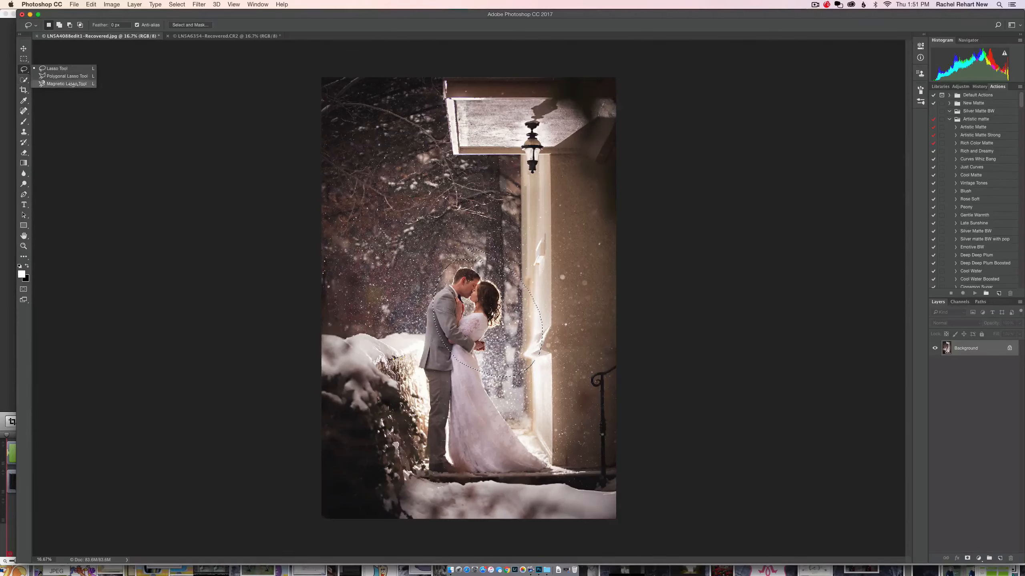
key("super+d")
left_click(25, 59)
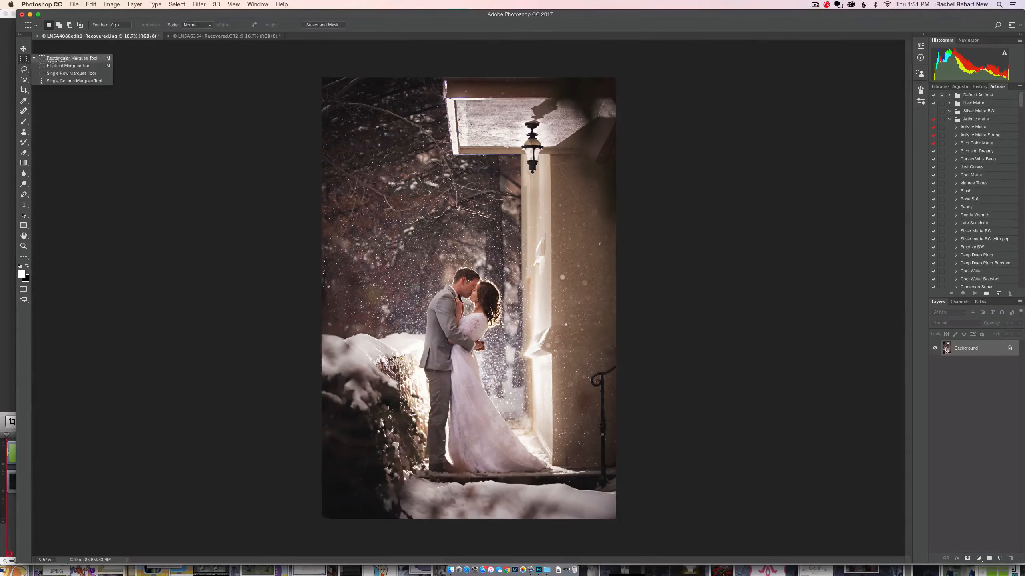
left_click(114, 170)
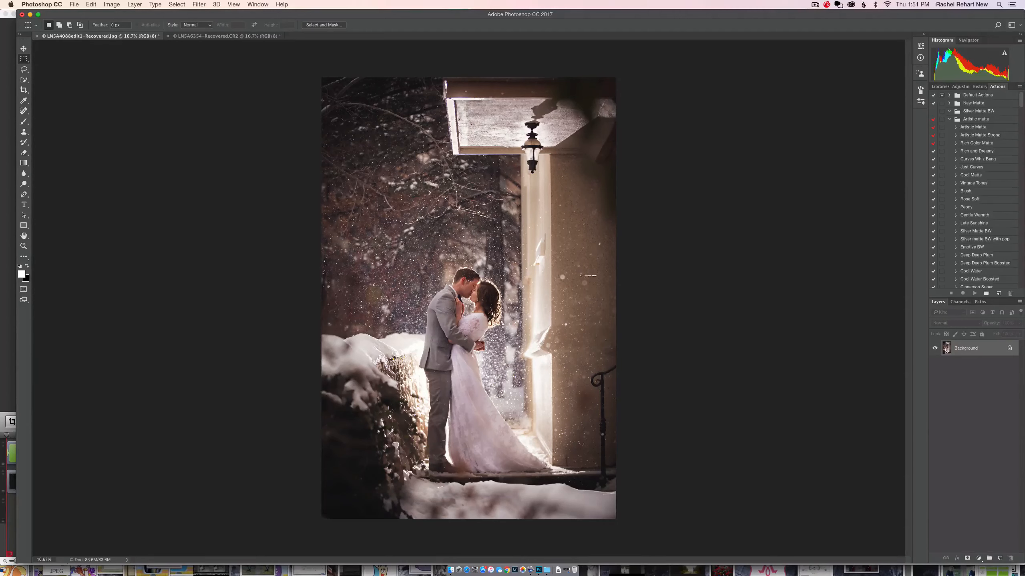
Step: Select the couple with the Quick Selection tool, view the variants grouped under it, and clear the selection
left_click(24, 80)
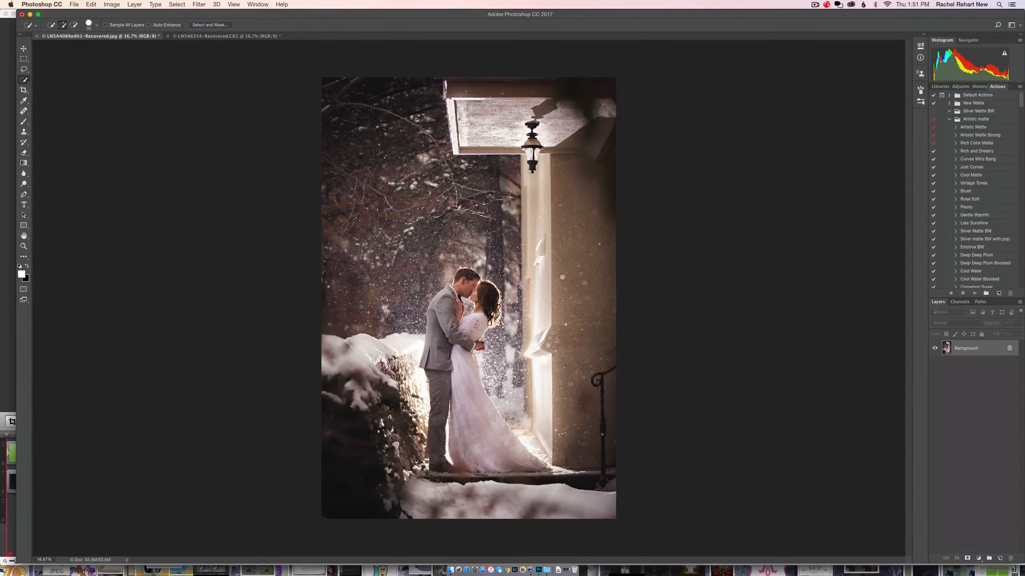
mouse_move(461, 275)
left_mouse_down()
mouse_move(486, 268)
mouse_move(498, 299)
mouse_move(475, 346)
mouse_move(469, 390)
mouse_move(480, 398)
mouse_move(452, 401)
left_mouse_up()
mouse_move(459, 346)
left_mouse_down()
mouse_move(442, 376)
mouse_move(442, 408)
mouse_move(473, 432)
left_mouse_up()
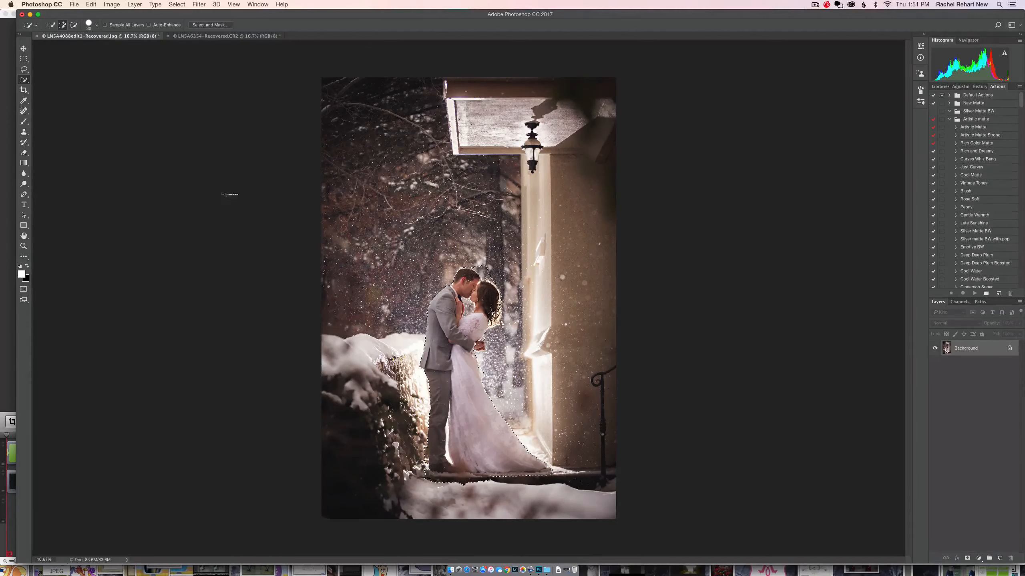
left_click(24, 80)
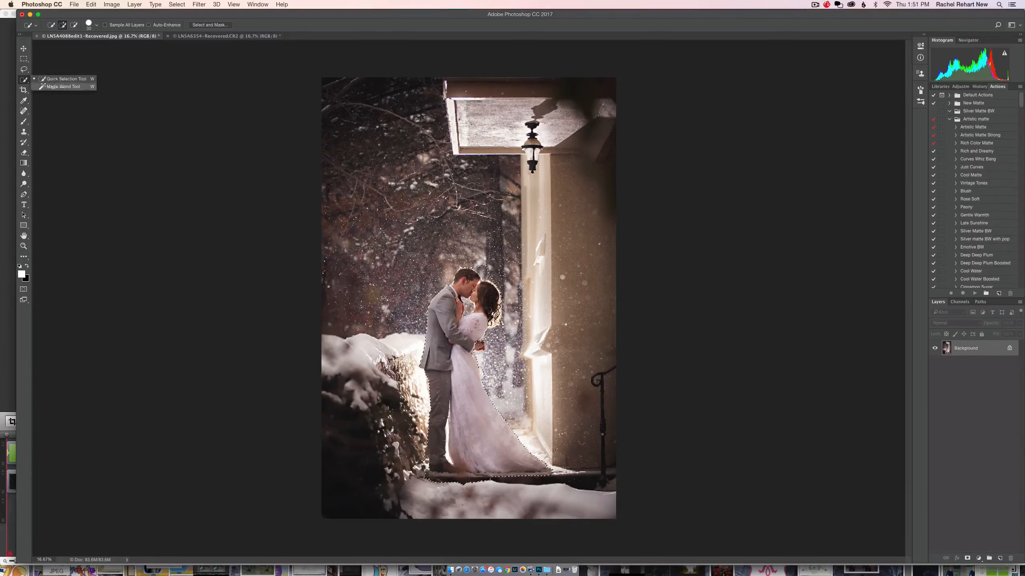
left_click(131, 184)
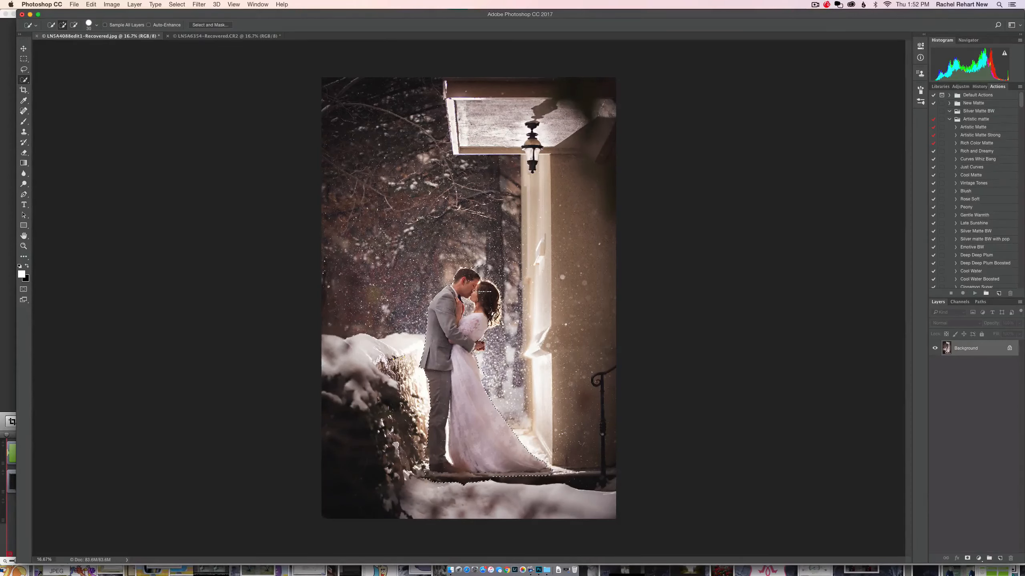
key("super+d")
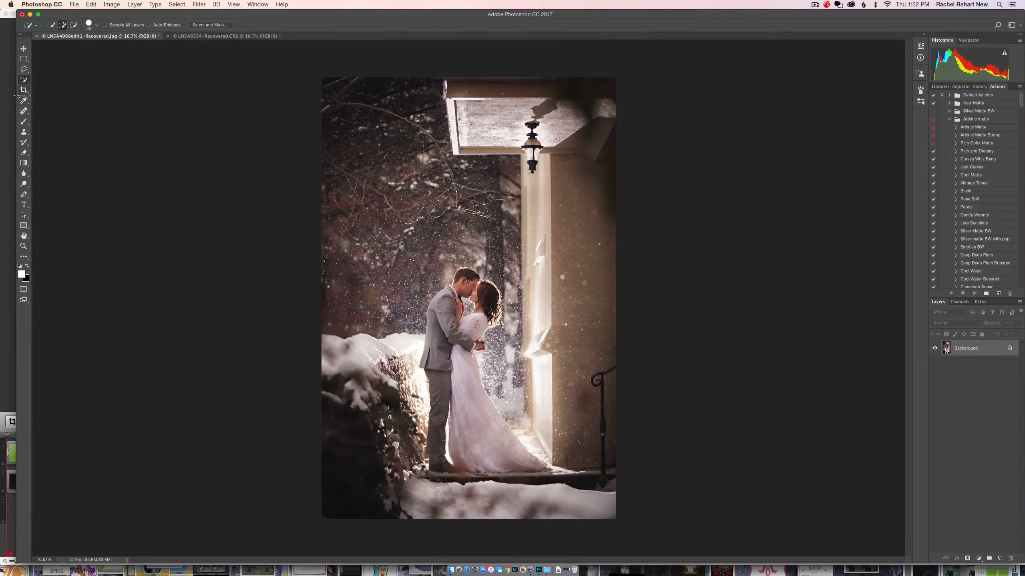
Step: Preview a 4:5 (8:10) crop, reposition the photo within the crop frame, and exit the crop
left_click(23, 91)
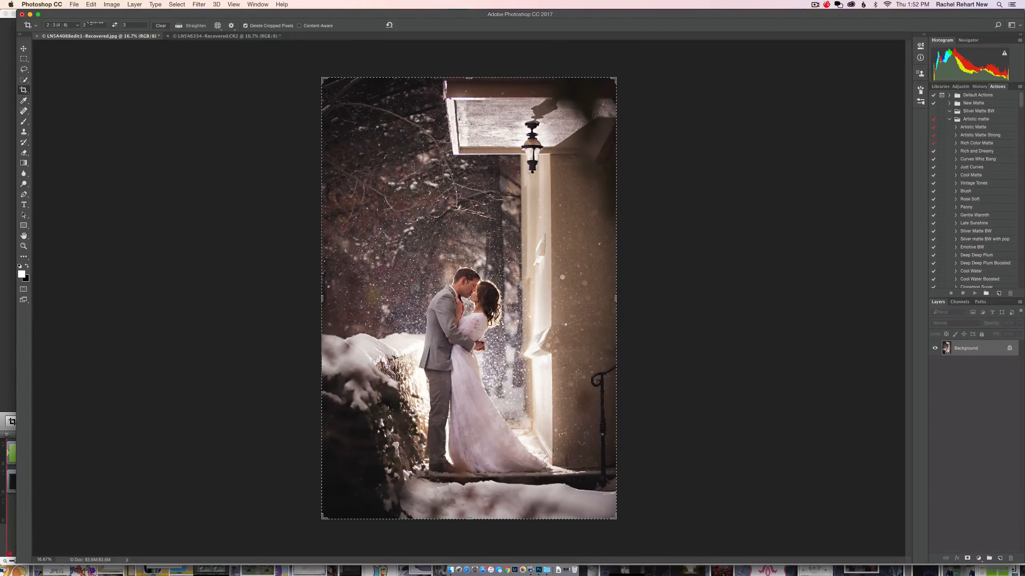
type("3")
left_click(68, 25)
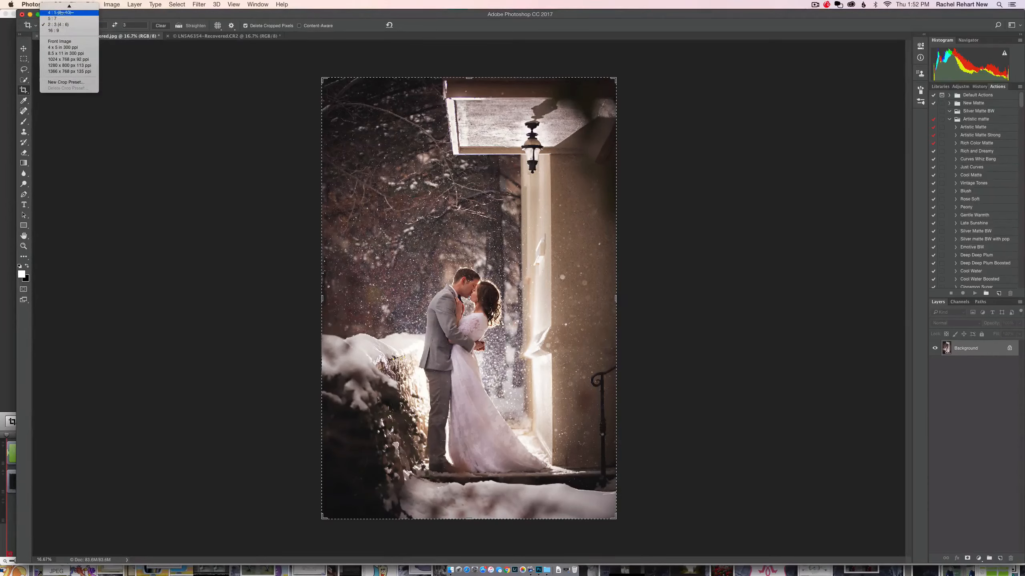
left_click(60, 13)
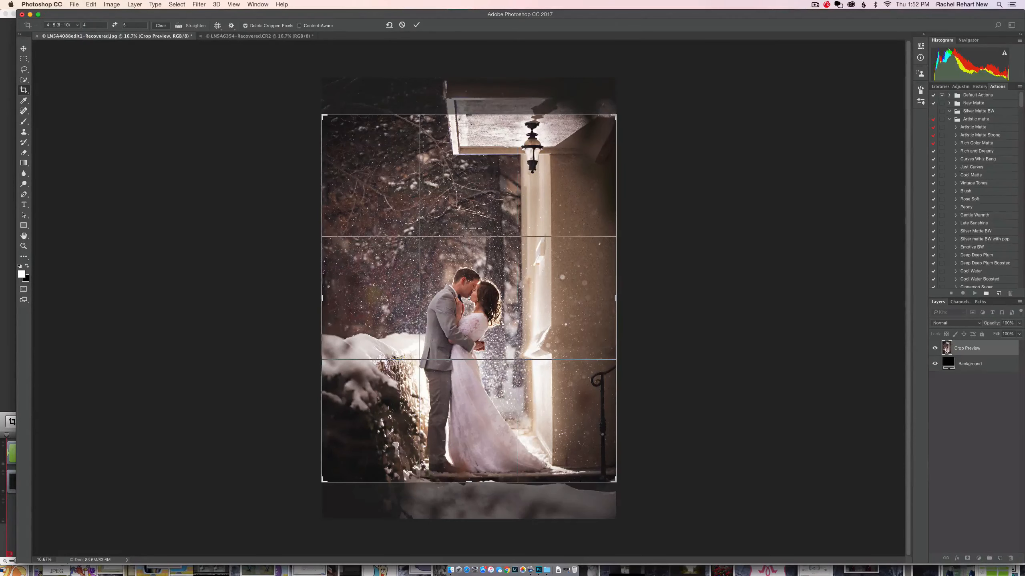
left_click_drag(475, 199, 479, 176)
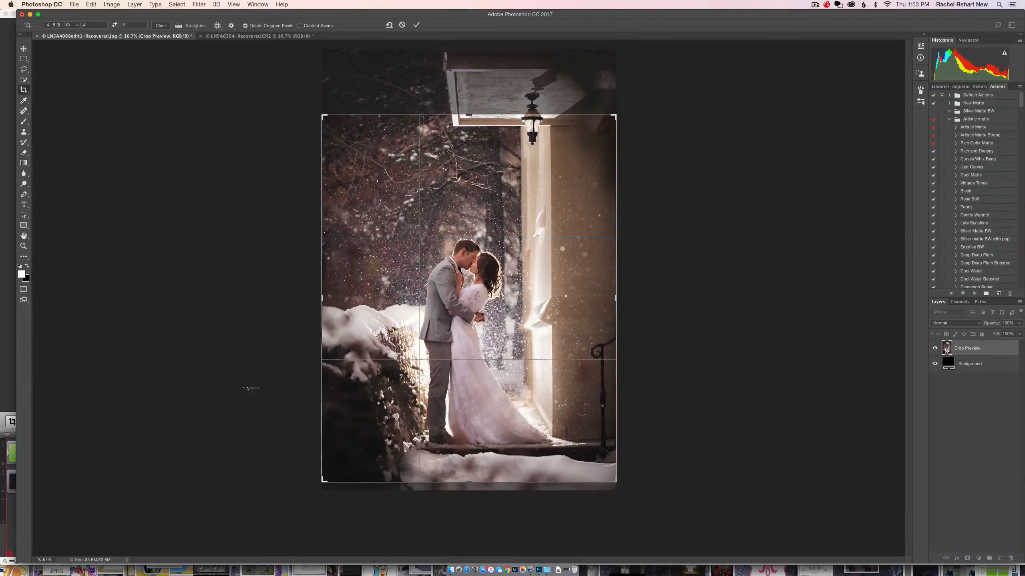
left_click_drag(420, 280, 423, 275)
left_click_drag(421, 275, 431, 273)
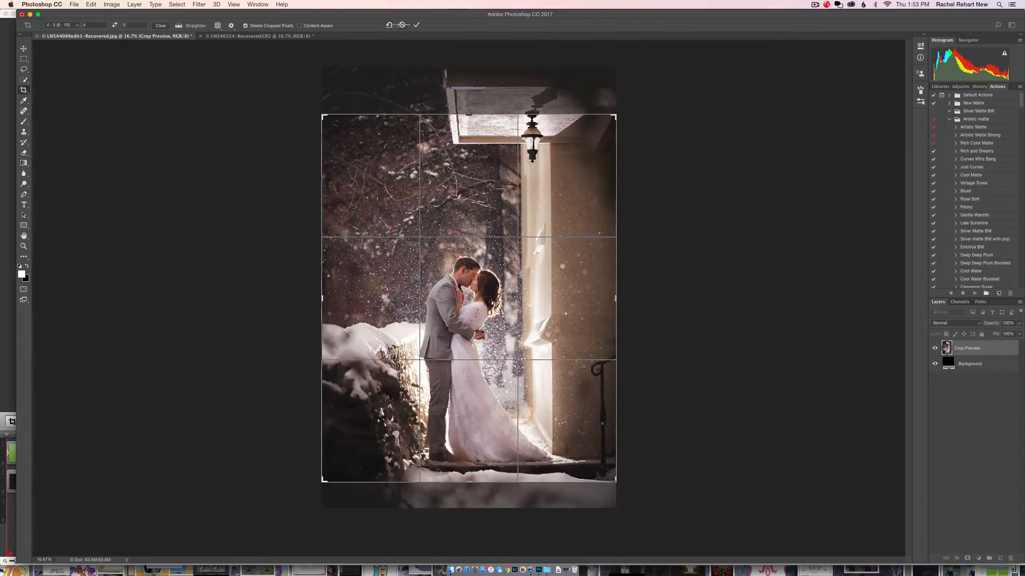
left_click(416, 25)
Step: Set the crop ratio to 2:3 (4:6) and apply the crop across the full photo
left_click(75, 25)
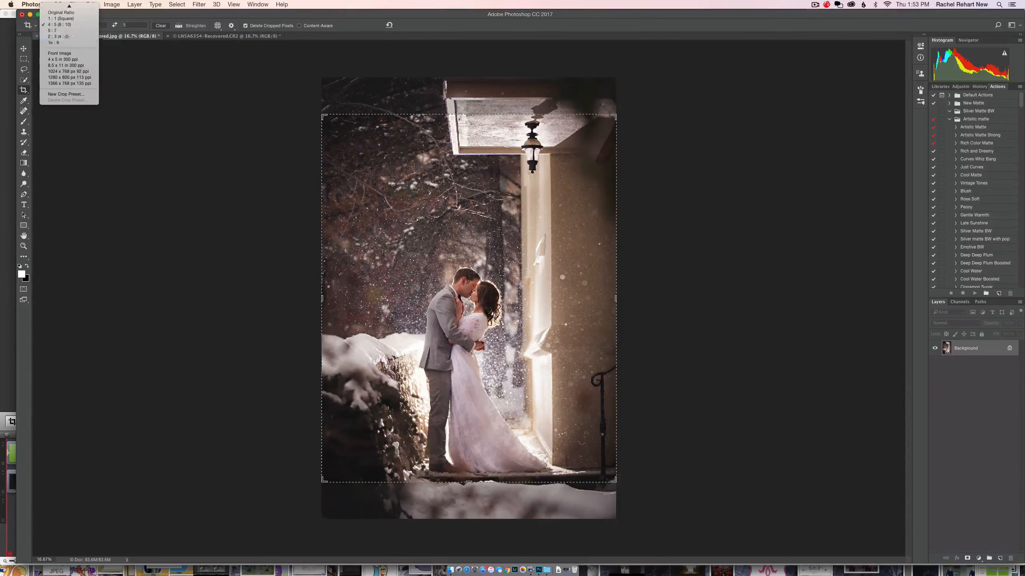
left_click(62, 36)
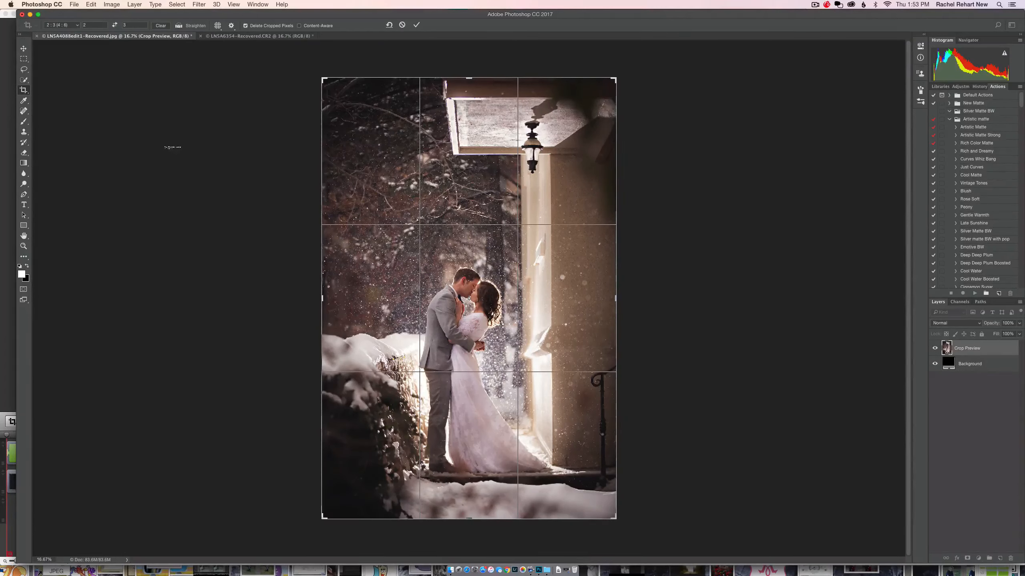
key("Return")
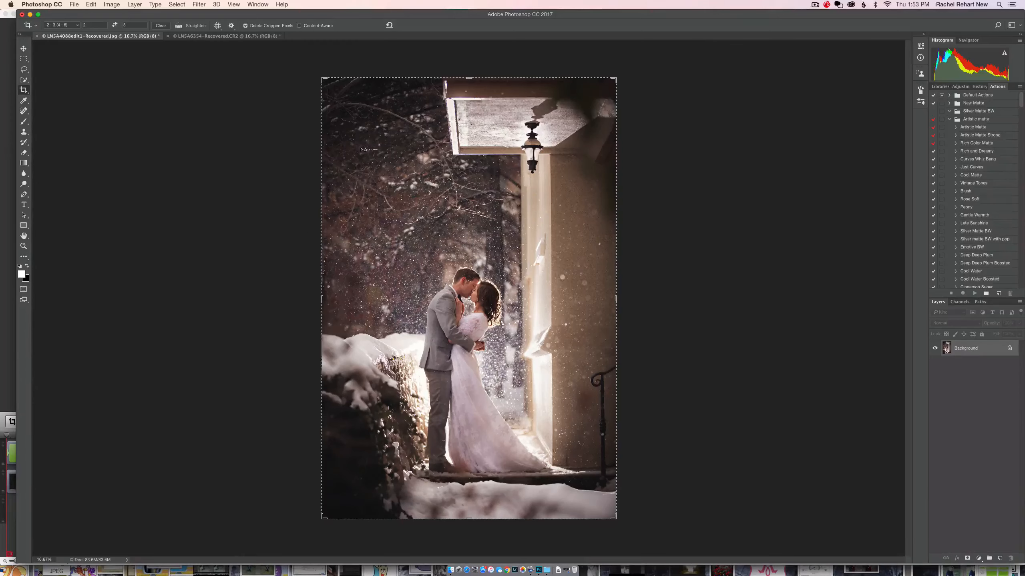
mouse_move(612, 80)
left_mouse_down()
mouse_move(580, 97)
mouse_move(612, 79)
left_mouse_up()
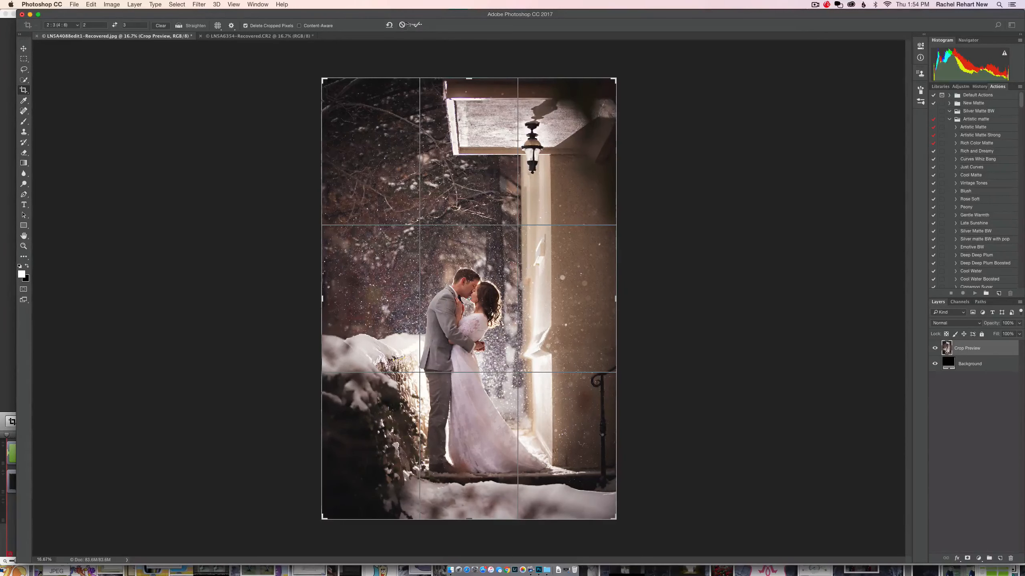
left_click(415, 25)
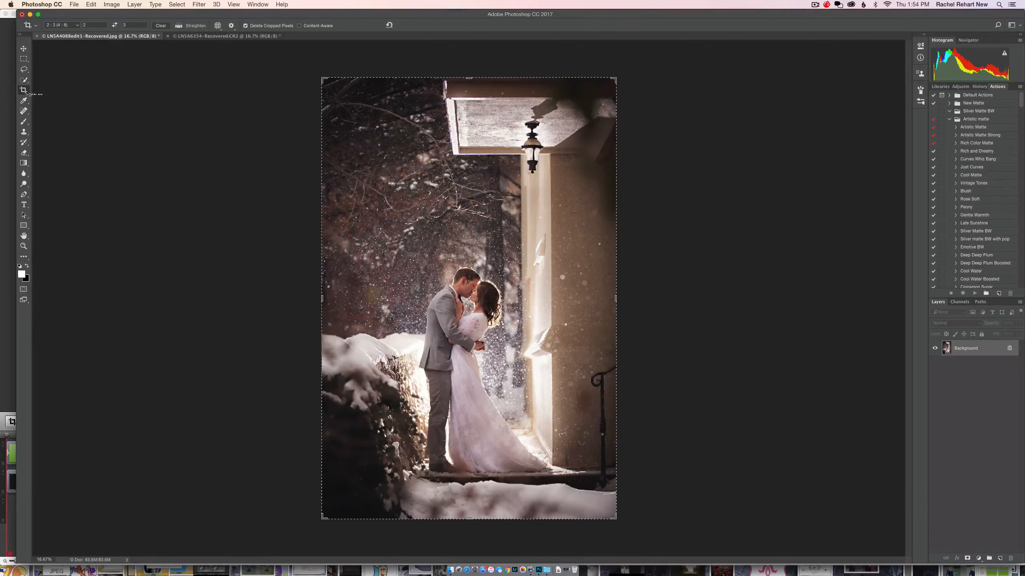
Step: Sample the dark tone of the shadowed bushes beside the couple as the foreground color with the Eyedropper
left_click(24, 101)
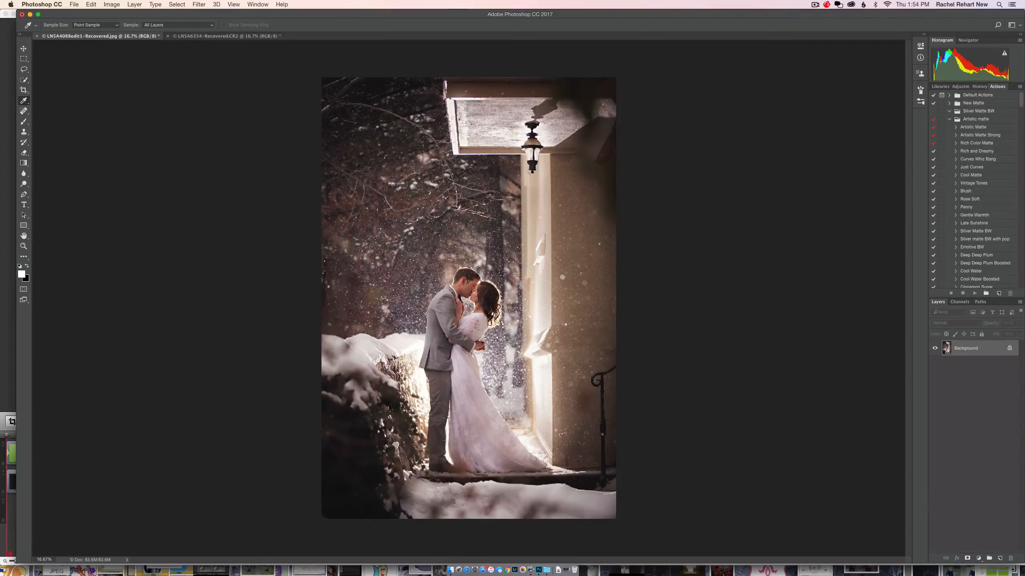
left_click(376, 415)
Step: Duplicate the Background layer and paint the sampled dark color along the photo's edge with an enlarged brush at 6% opacity
key("super+j")
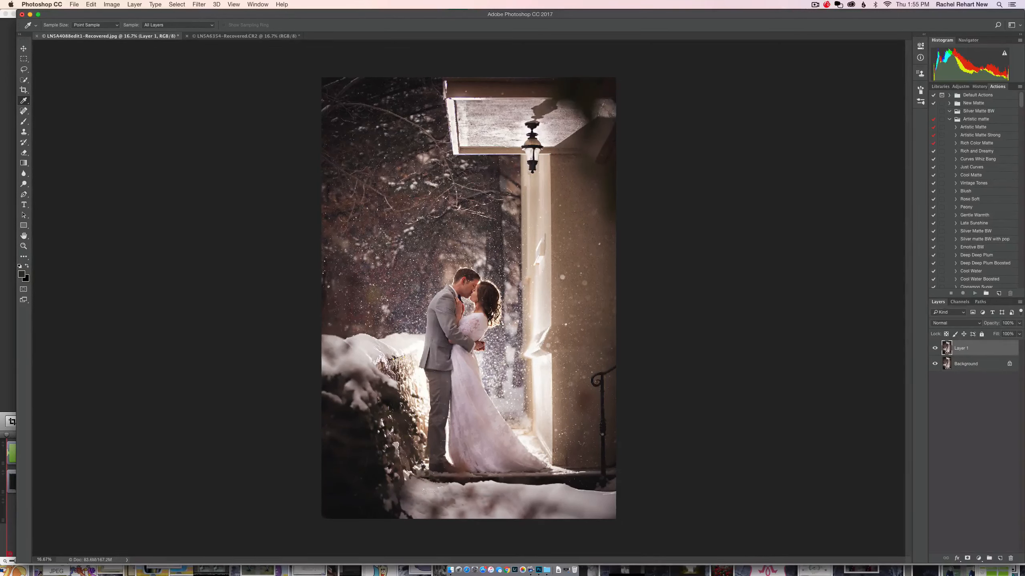
key("b")
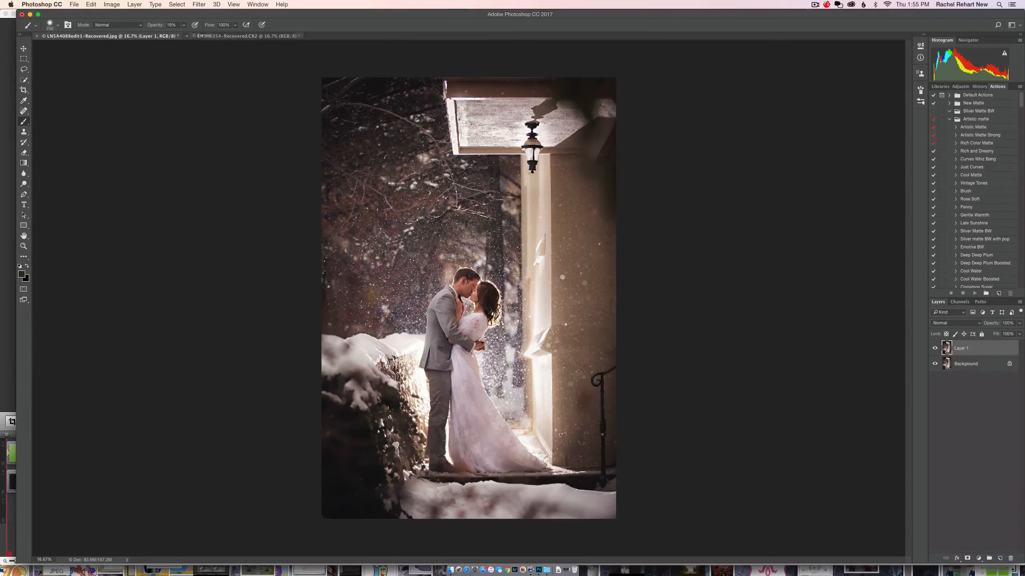
left_click_drag(184, 25, 178, 35)
left_click(321, 331)
key("bracketright")
key("bracketright")
key("bracketright")
key("bracketright")
key("bracketright")
key("bracketright")
key("bracketright")
key("bracketright")
key("bracketright")
key("bracketright")
key("bracketright")
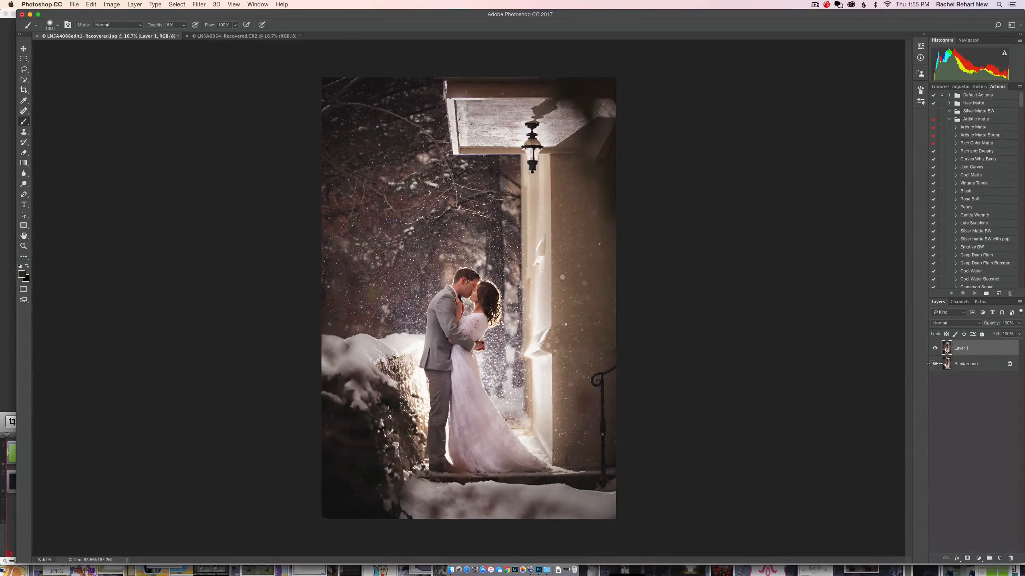
Step: Compare the photo with and without the painted duplicate layer, and delete that layer
left_click(934, 349)
left_click(933, 348)
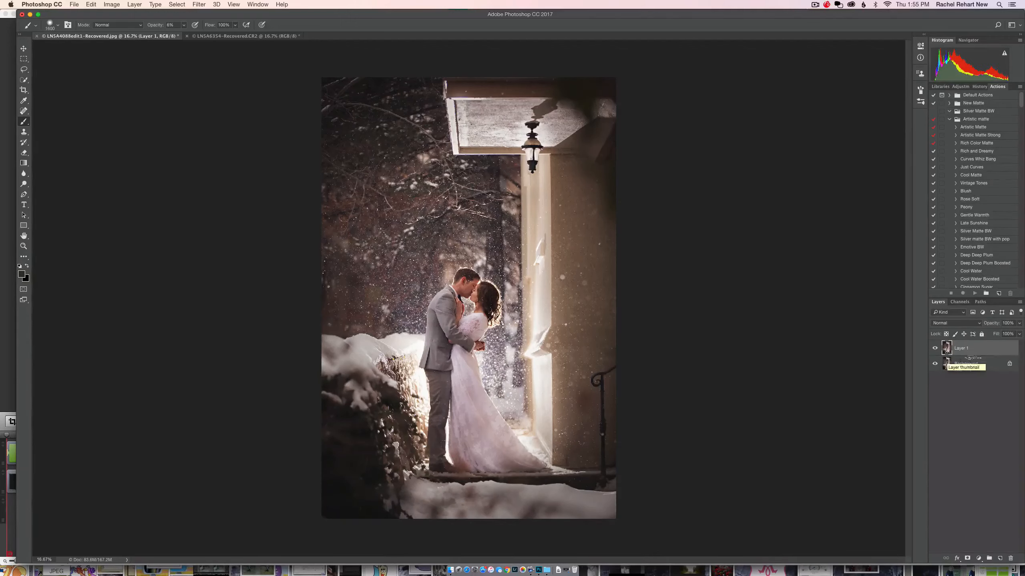
left_click_drag(980, 344, 1011, 558)
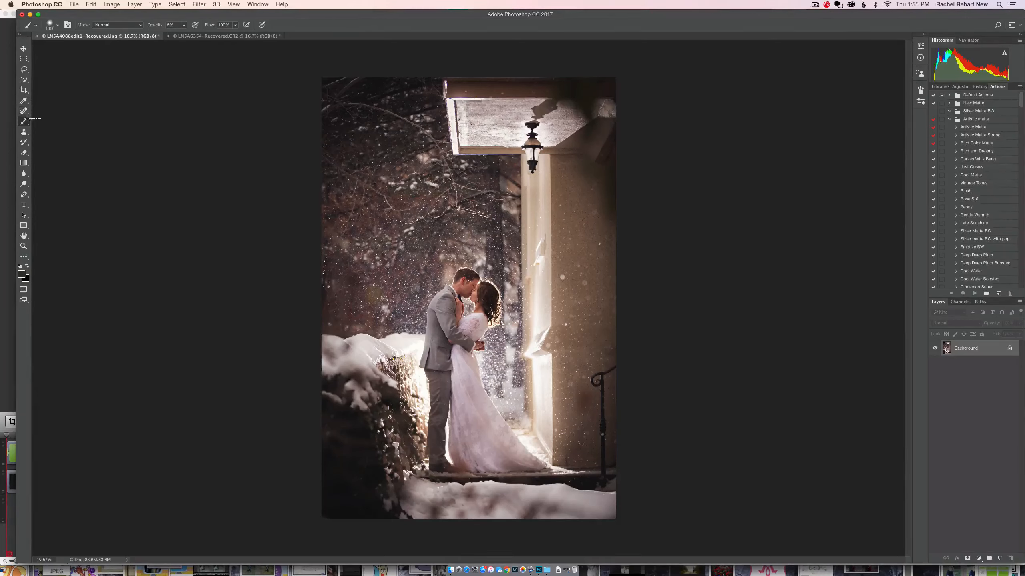
Step: View the variants grouped under the Spot Healing Brush and set its brush size to 100
left_click(27, 112)
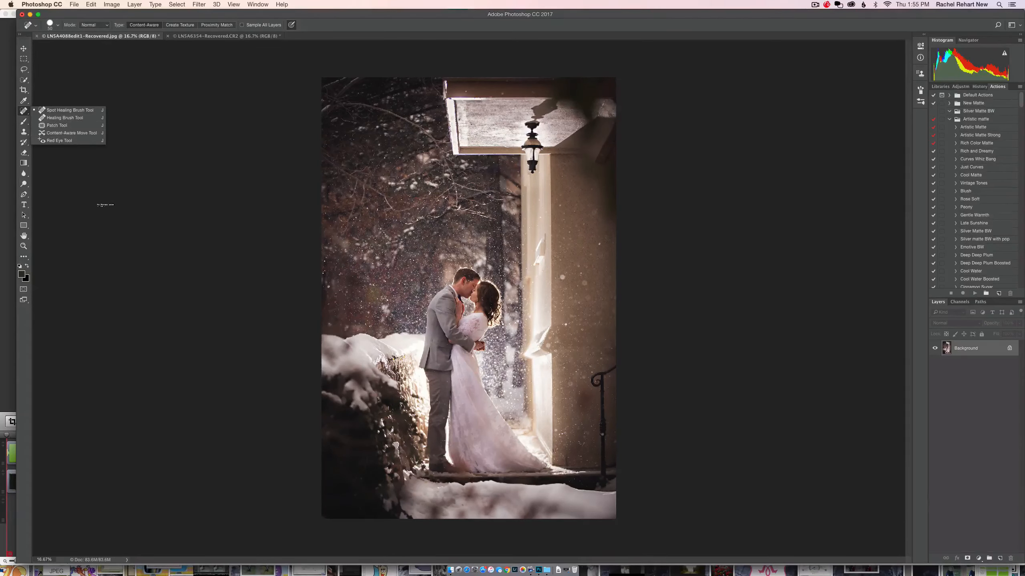
left_click(105, 205)
key("bracketright")
key("bracketright")
key("bracketright")
key("bracketright")
key("bracketright")
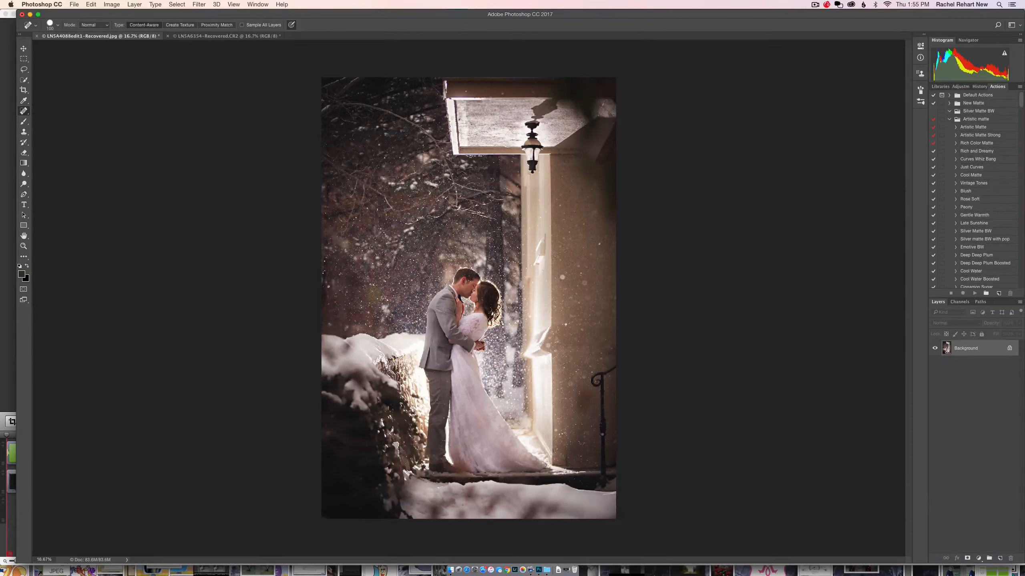
Step: Dab the Spot Healing Brush on the tan wall beside the couple to heal it, and reduce the brush size
key("super+equal")
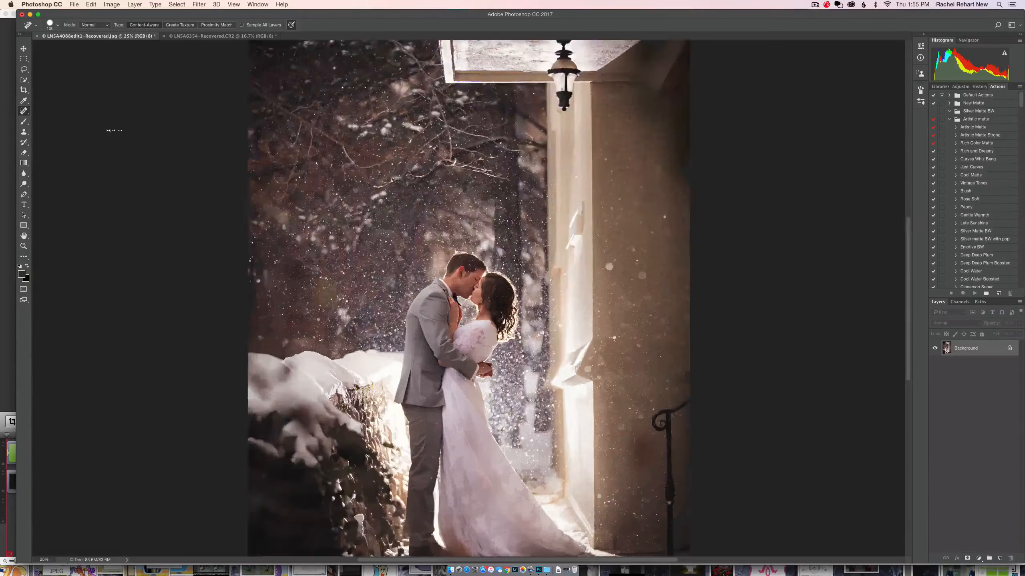
key("super+equal")
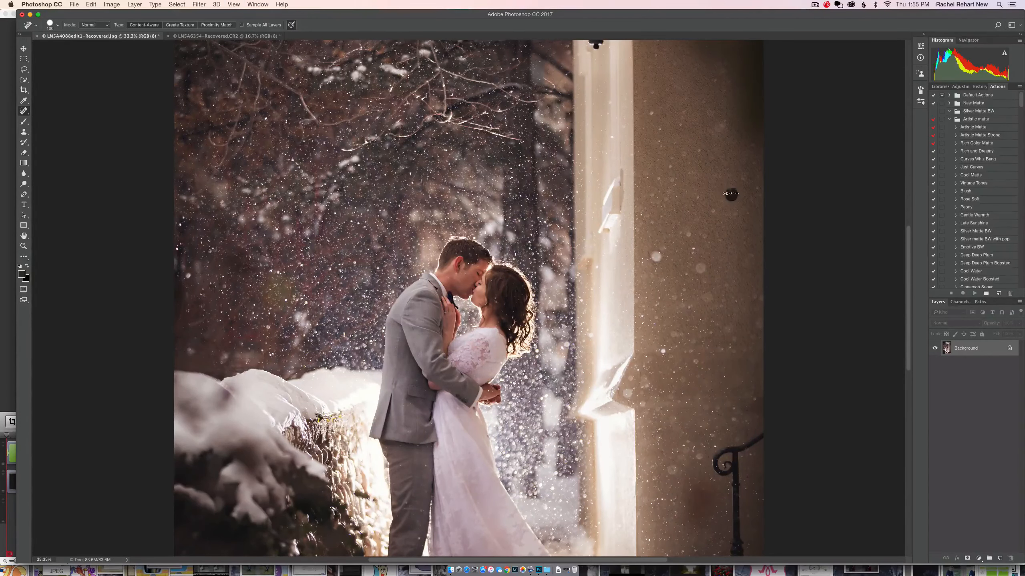
left_click(731, 194)
left_click(731, 189)
key("super+equal")
key("bracketleft")
key("bracketleft")
key("bracketleft")
key("bracketleft")
key("bracketleft")
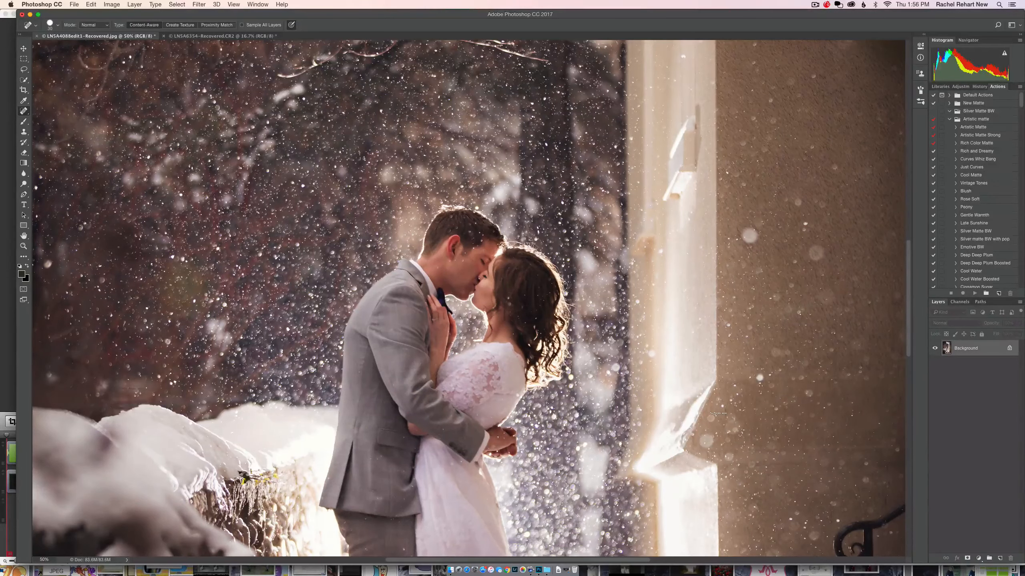
key("super+0")
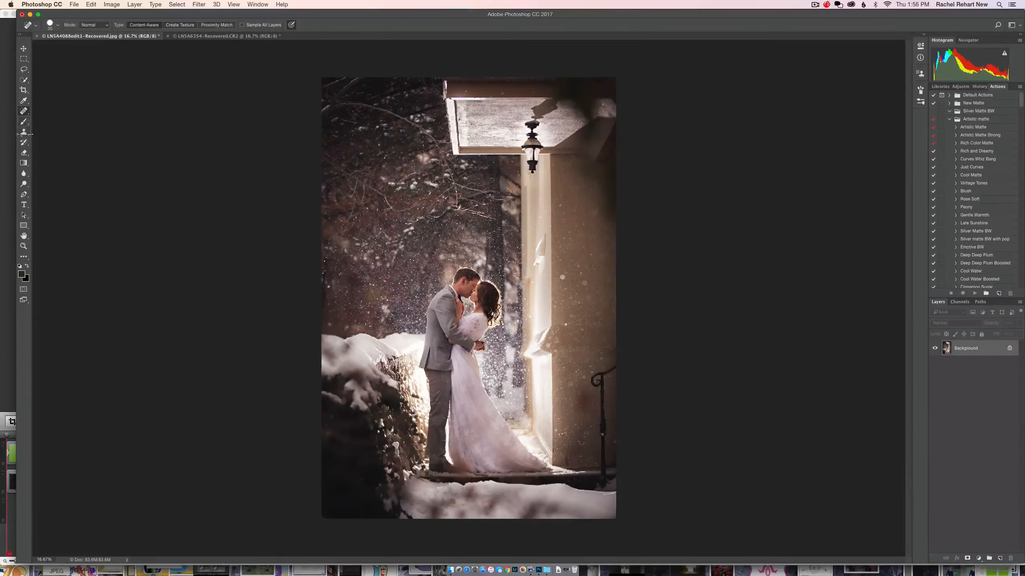
Step: Retouch the tan wall beside the couple with the Clone Stamp tool, and fit the whole photo in view
left_click(24, 133)
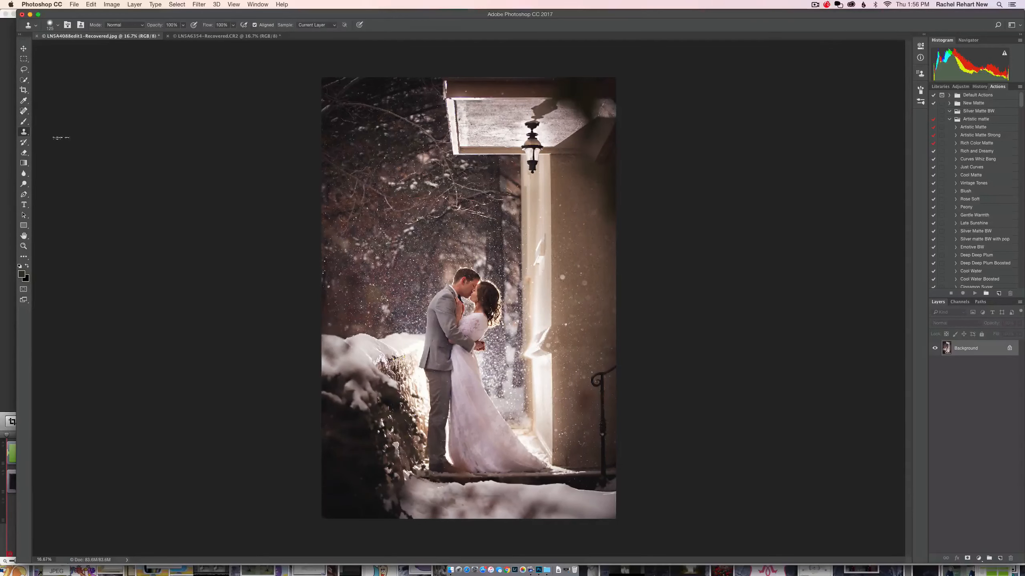
key("super+equal")
key("super+equal")
key("super+equal")
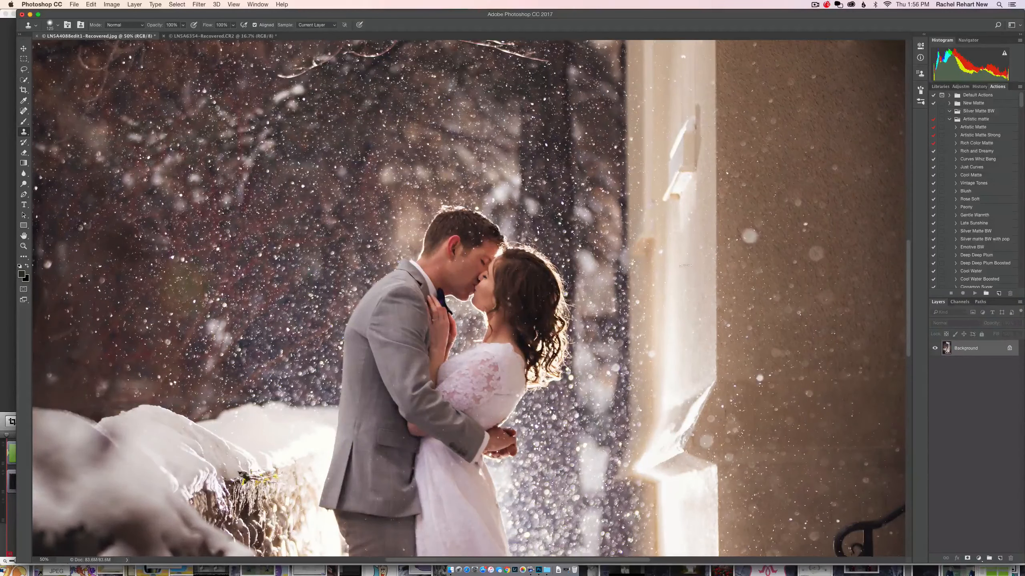
scroll(686, 264, "up", 5)
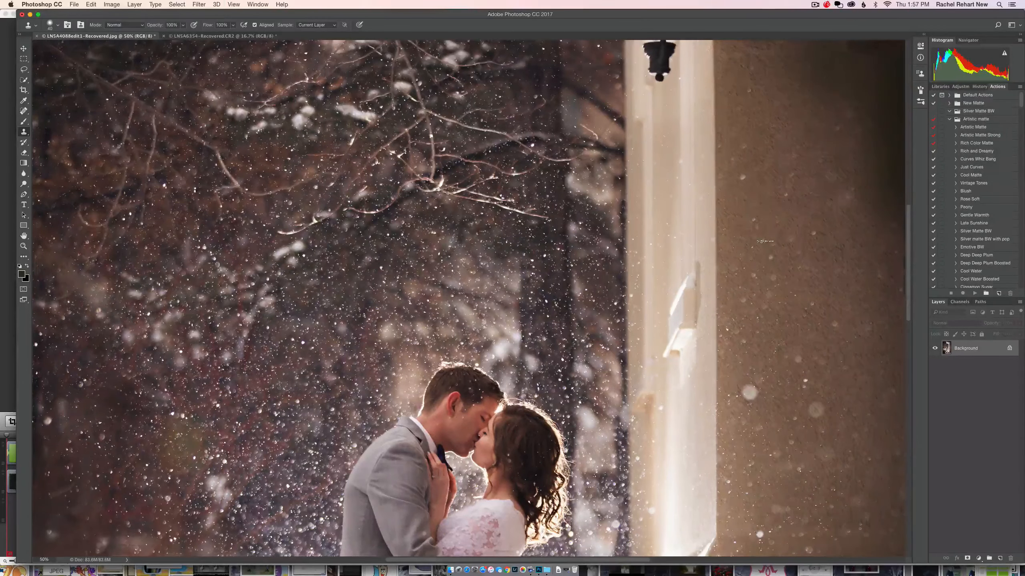
key("super+0")
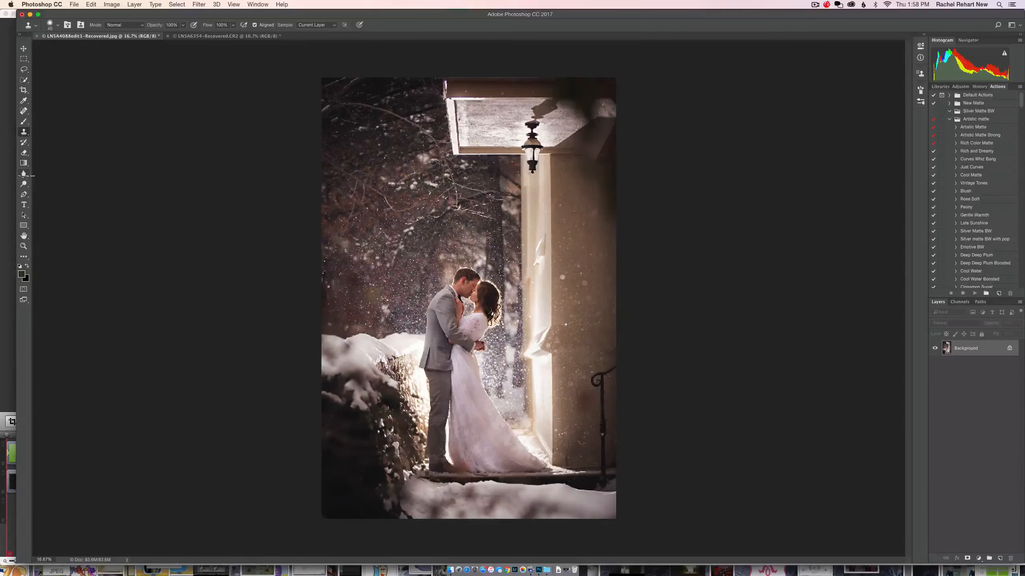
Step: View the tool variants grouped under the Blur and Dodge tools, and select the Sponge Tool
left_click(24, 174)
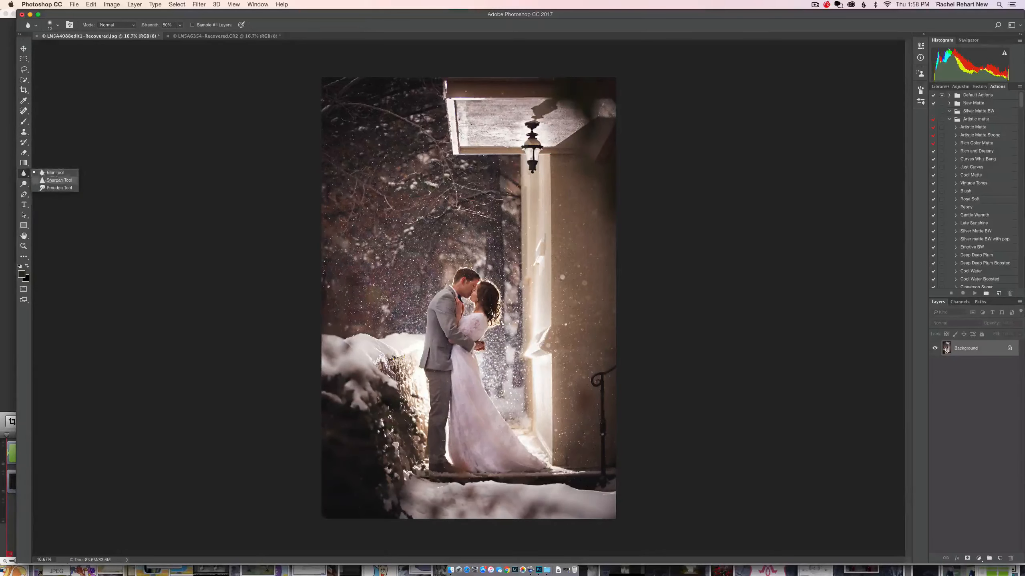
left_click(159, 215)
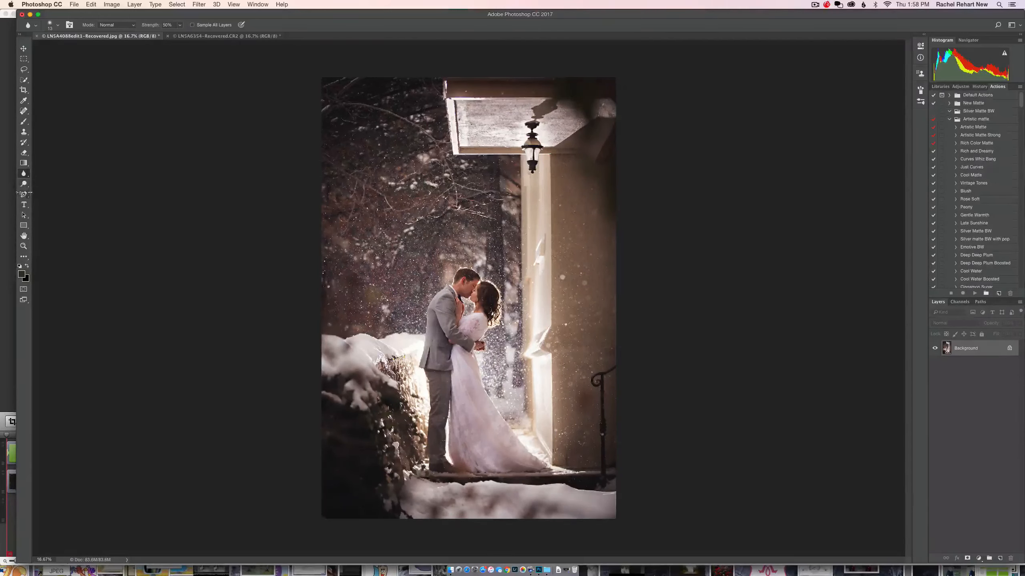
left_click(23, 184)
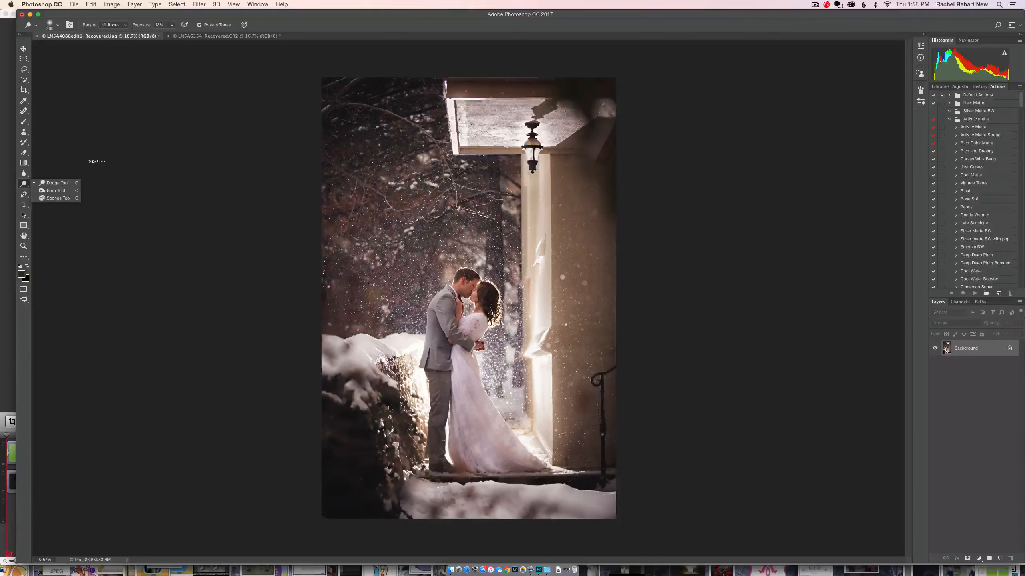
left_click(59, 199)
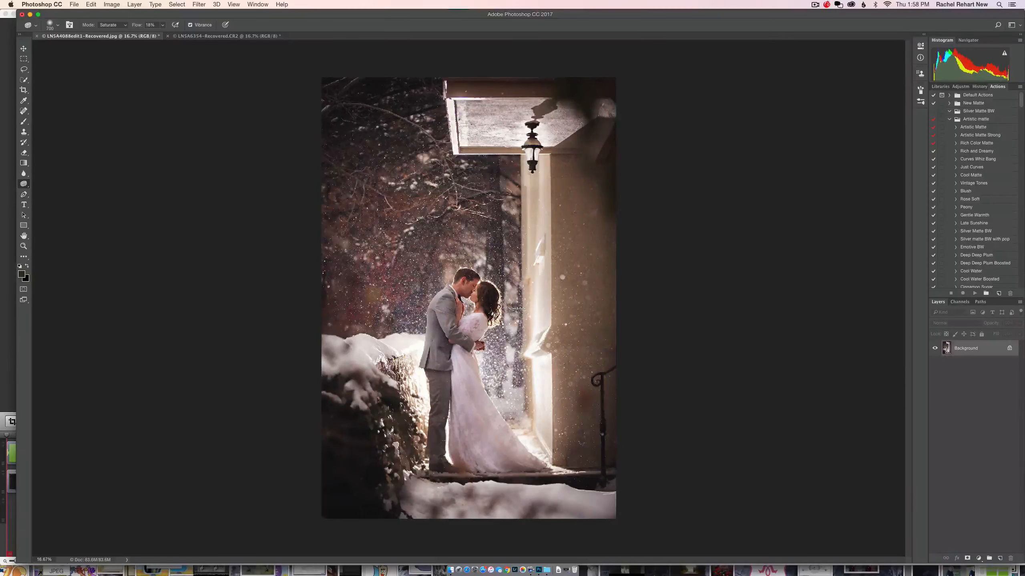
Step: Step back through the photo's history past the Sponge and Blur strokes to the last Clone Stamp state
key("super+alt+z")
key("super+shift+z")
left_click(980, 86)
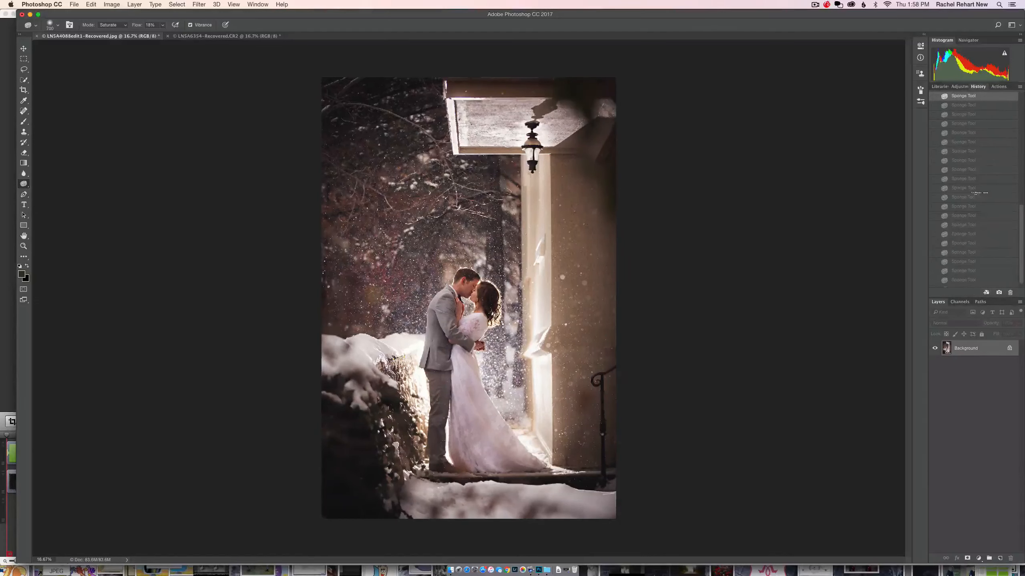
scroll(979, 193, "up", 5)
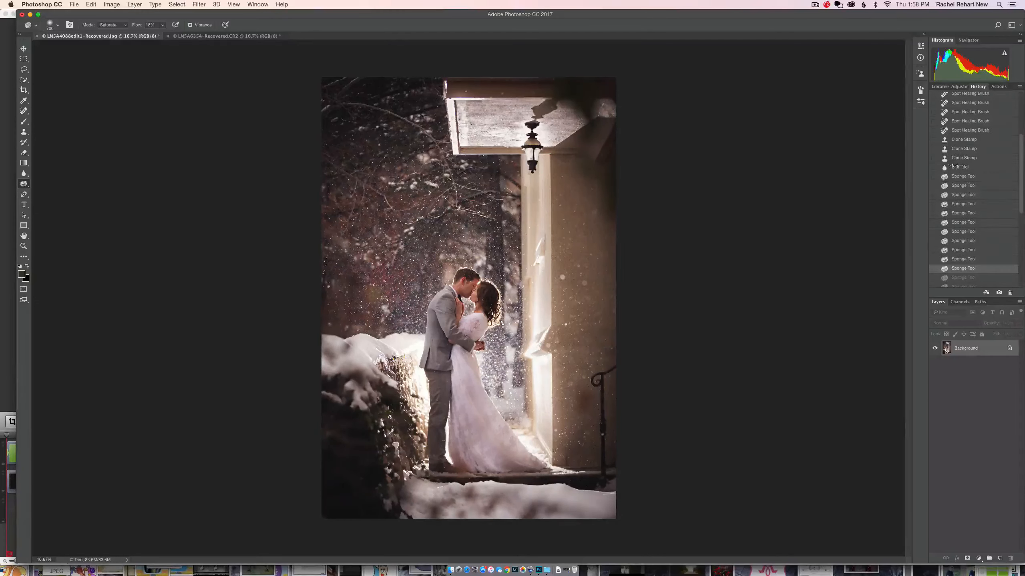
left_click(961, 166)
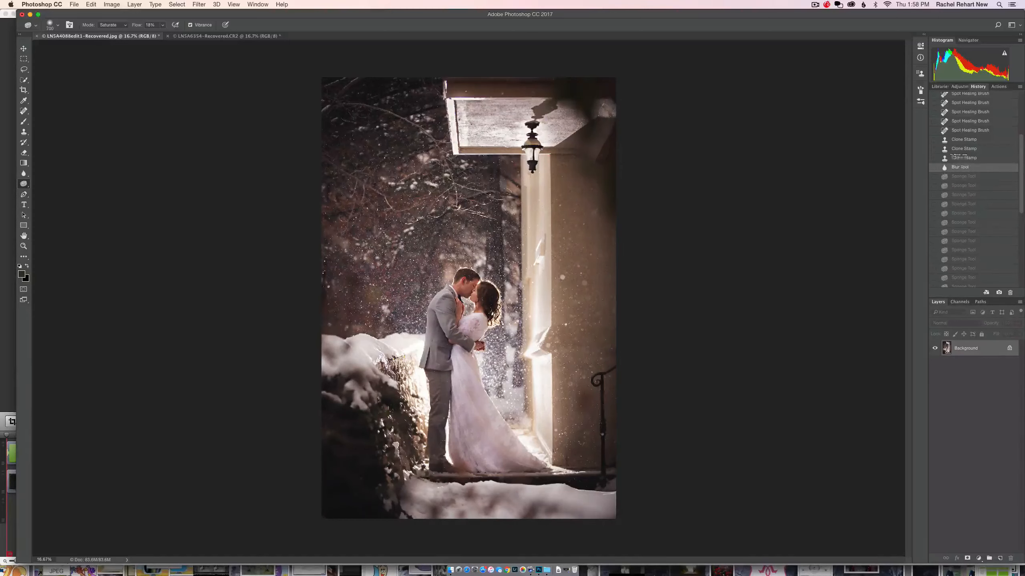
left_click(960, 157)
scroll(973, 218, "up", 2)
scroll(972, 219, "down", 8)
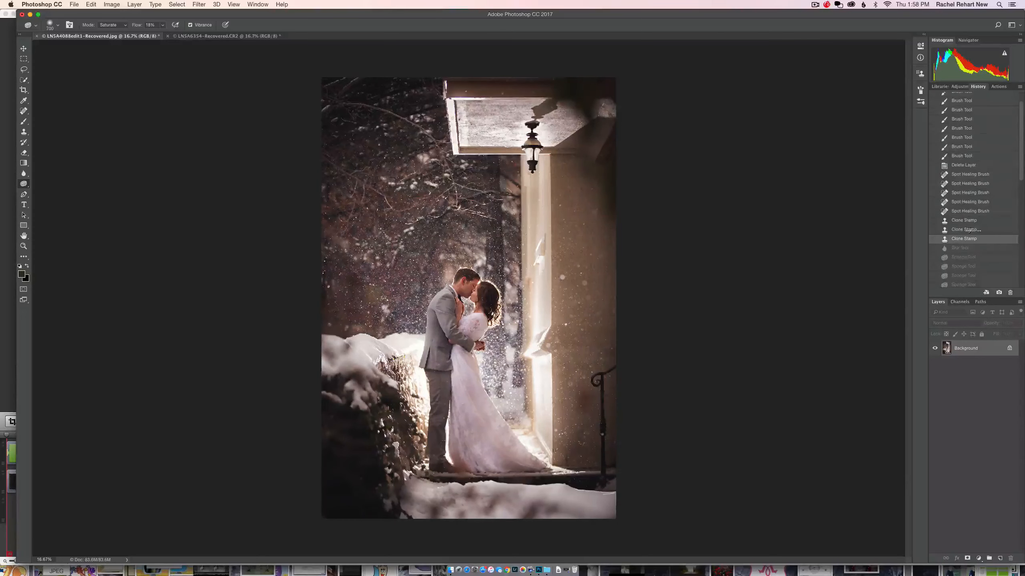
scroll(968, 250, "up", 5)
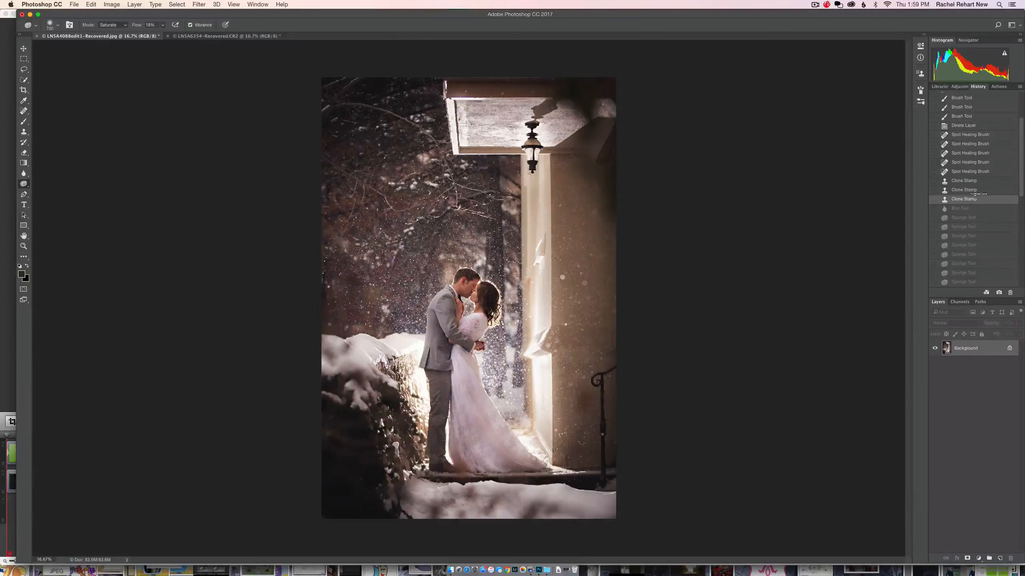
scroll(966, 215, "down", 5)
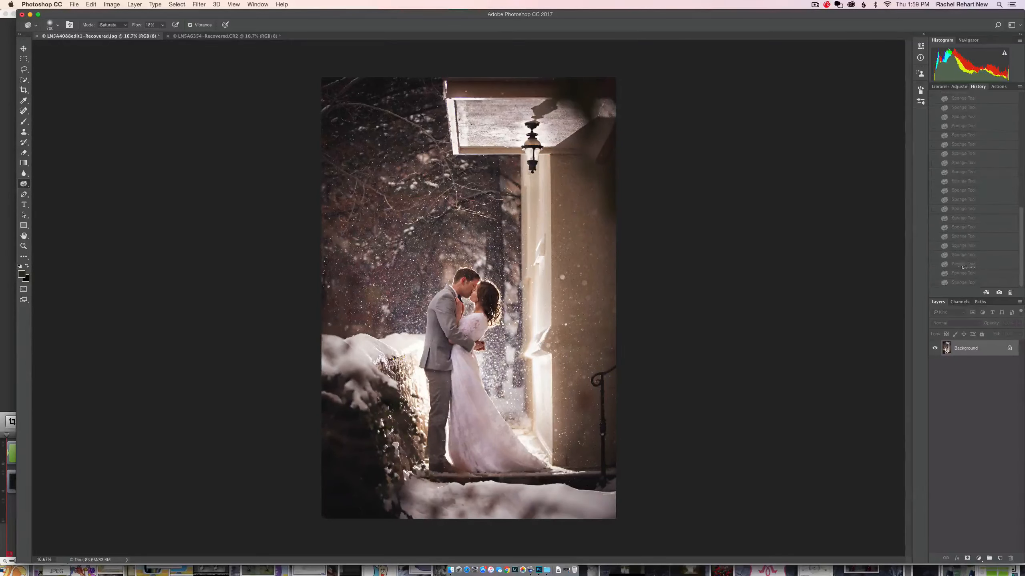
Step: Compare the latest Sponge stroke with Snapshot 1 in the history, and return to the last Clone Stamp state
left_click(966, 280)
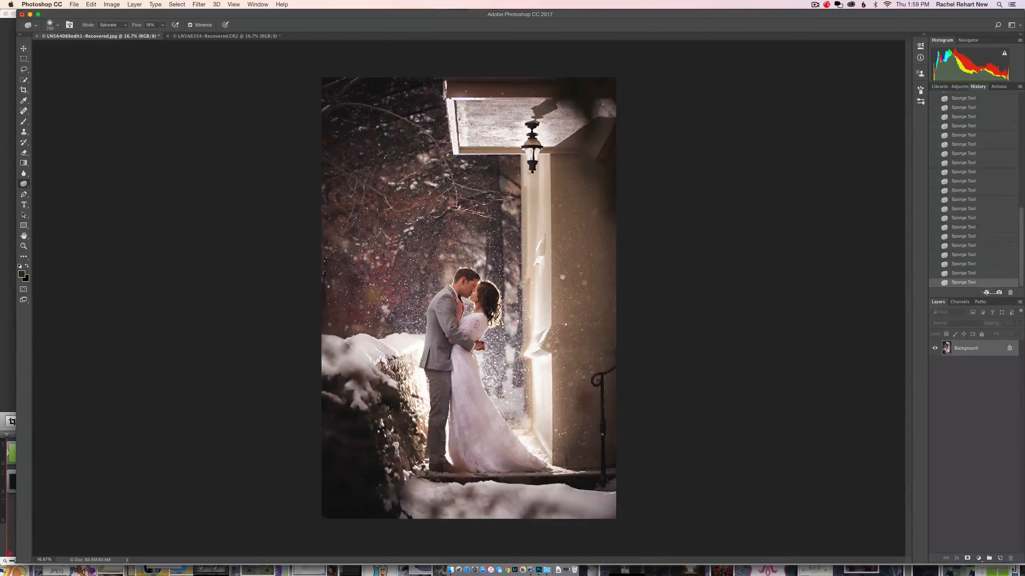
scroll(1001, 185, "up", 3)
scroll(1001, 185, "up", 5)
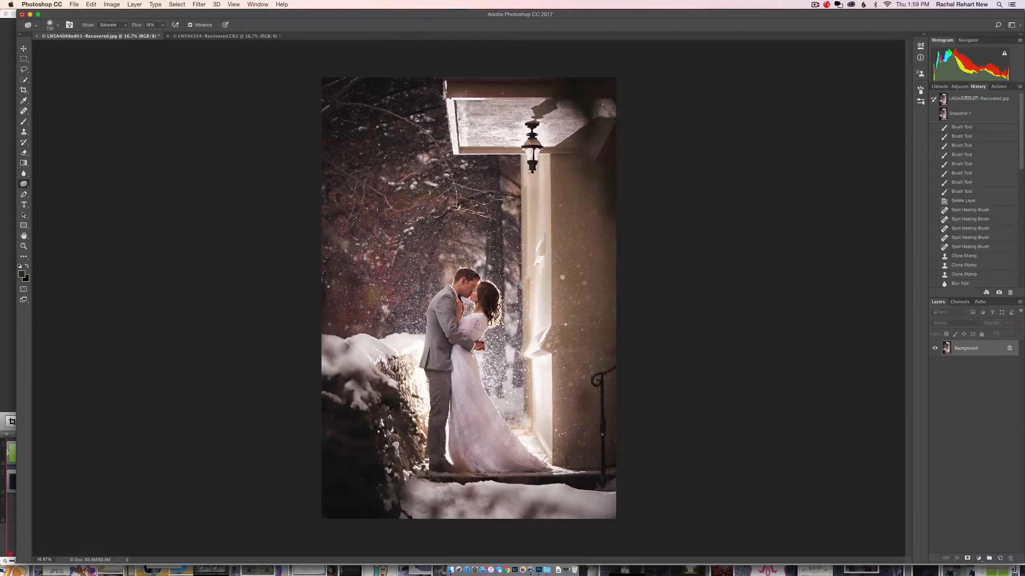
left_click(967, 113)
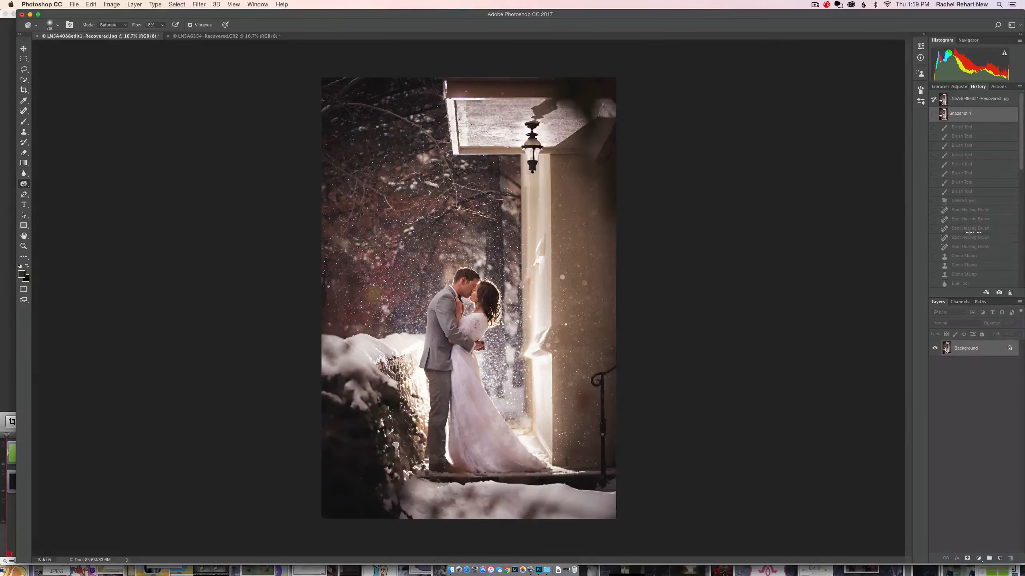
scroll(970, 233, "down", 5)
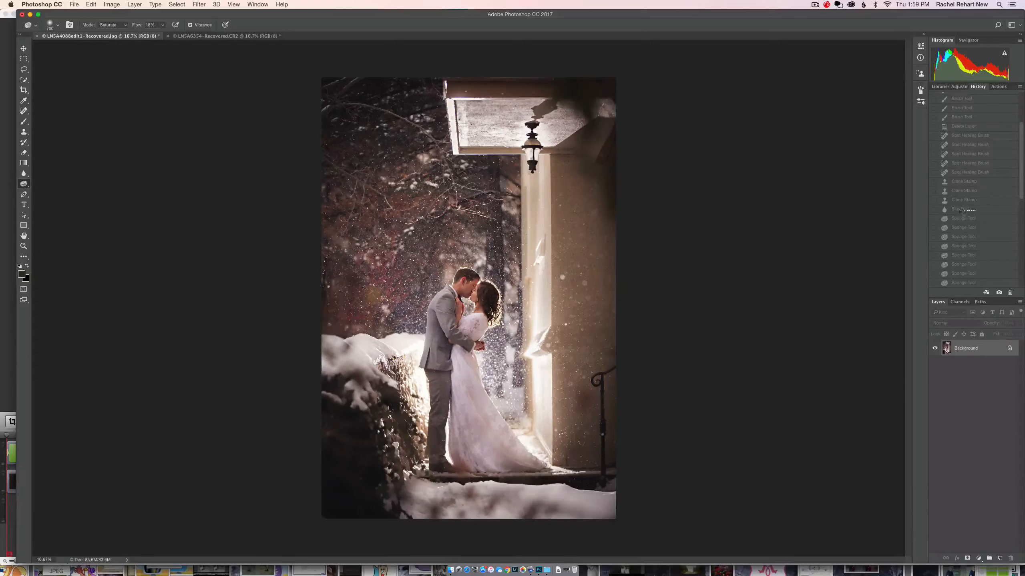
left_click(965, 201)
scroll(970, 236, "up", 5)
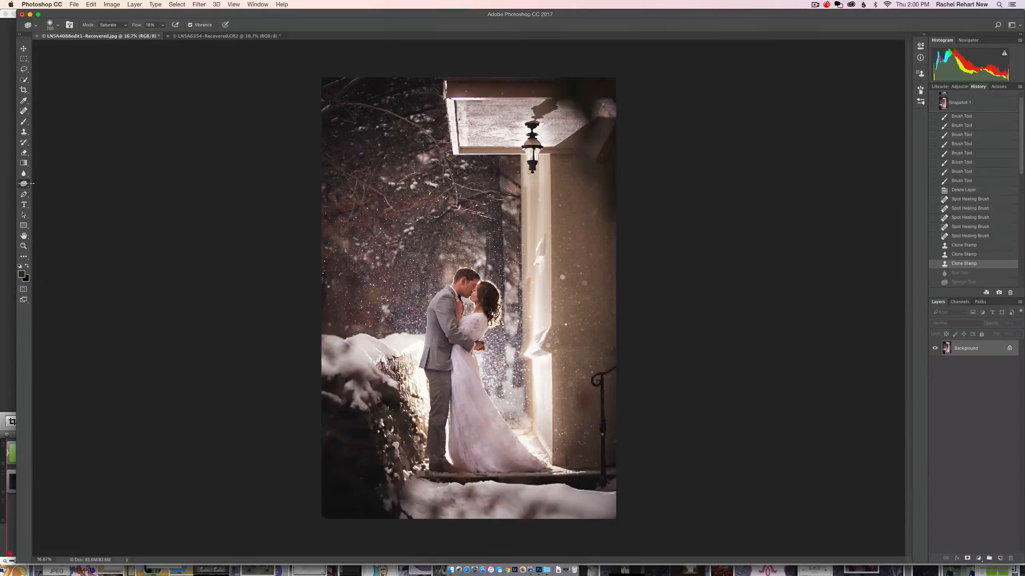
Step: Saturate the dark trees beside the groom with repeated Sponge Tool dabs in Saturate mode at 18% flow
left_click(405, 250)
left_click(405, 250)
left_click(405, 249)
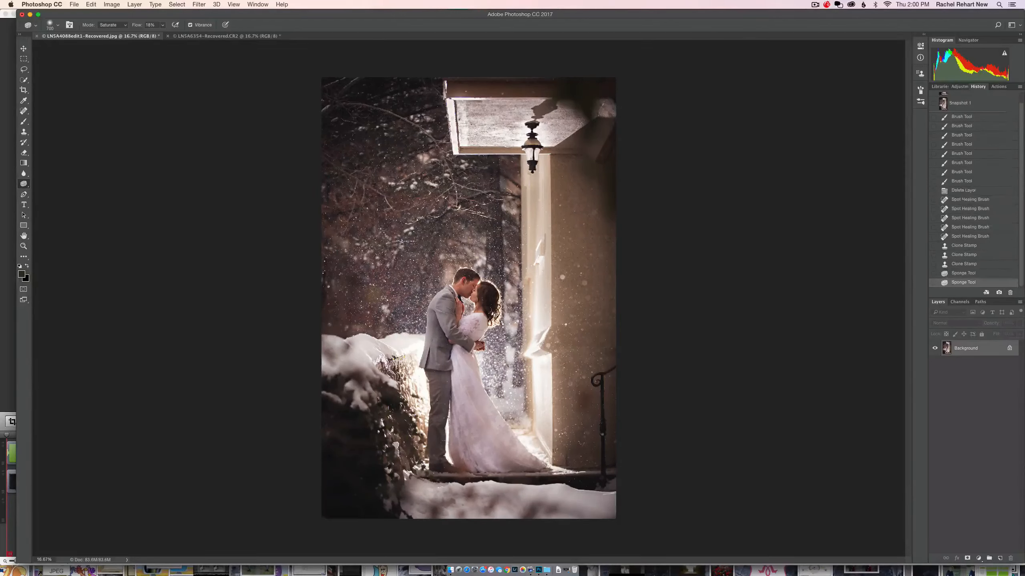
left_click(407, 249)
left_click(407, 248)
left_click(407, 247)
left_click(408, 247)
left_click(409, 246)
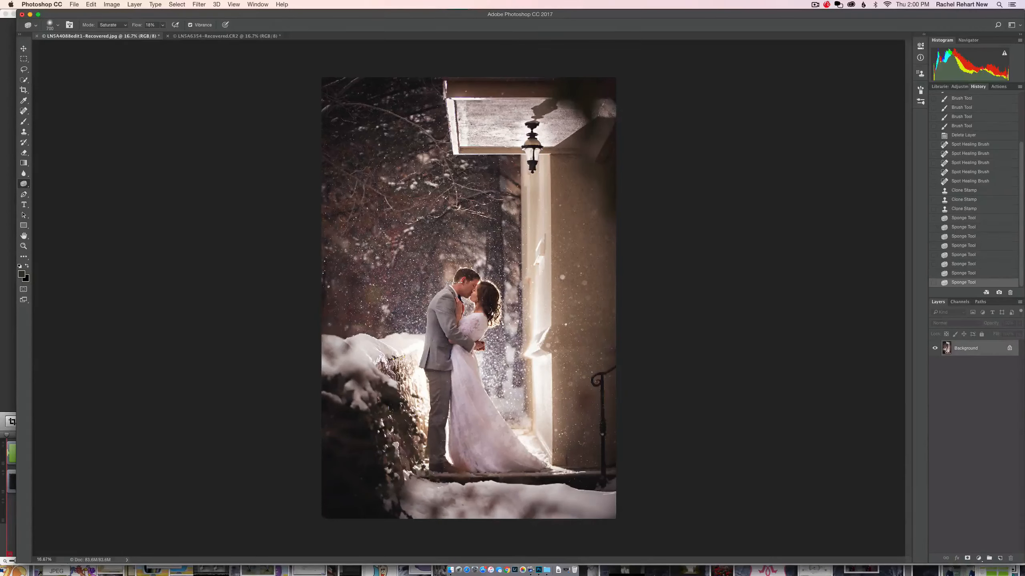
left_click(396, 241)
left_click(395, 239)
left_click(394, 238)
left_click(393, 235)
left_click(392, 235)
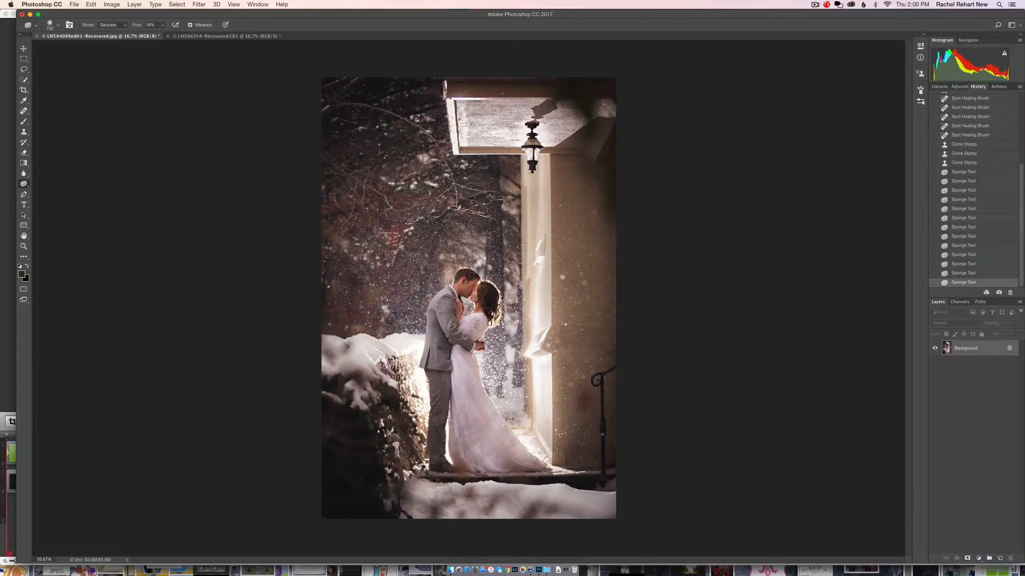
left_click(391, 236)
left_click(391, 237)
left_click(391, 237)
left_click(391, 234)
Step: View the Sponge Tool's grouped variants and add further saturating dabs across the trees, concentrating on the reddened spot
left_click(24, 184)
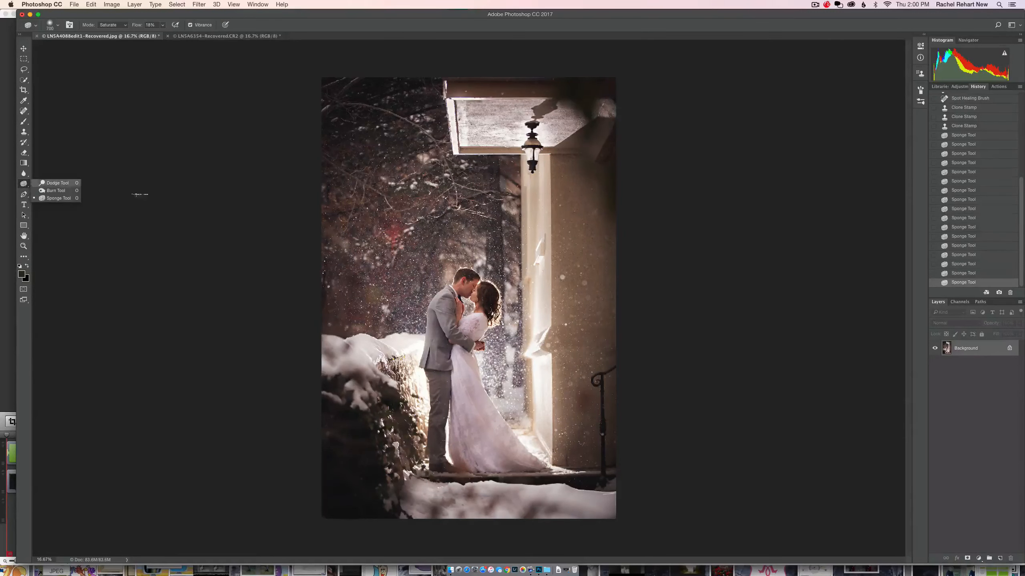
left_click(214, 213)
left_click(431, 238)
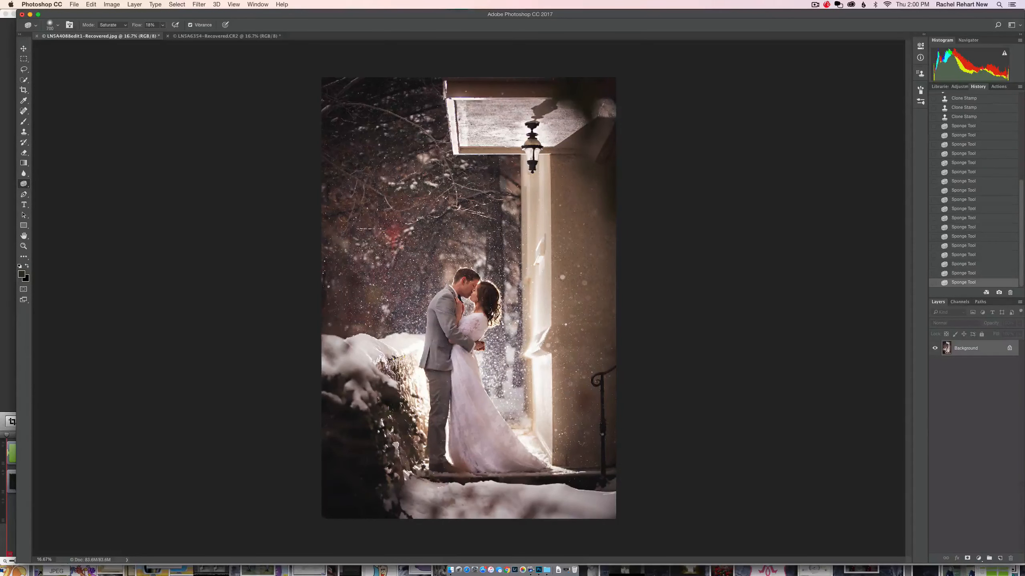
left_click(370, 230)
left_click(420, 236)
left_click(421, 236)
left_click(357, 231)
left_click(392, 233)
left_click(391, 228)
left_click(390, 229)
left_click(389, 231)
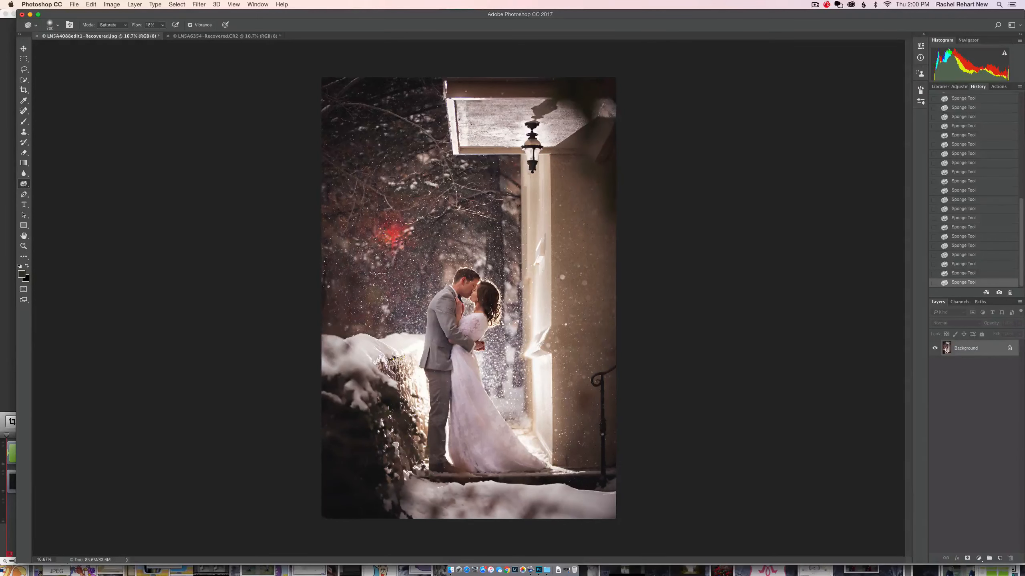
left_click(393, 233)
Step: Undo all the Sponge strokes by reverting the history to the last Clone Stamp state
left_click(964, 153)
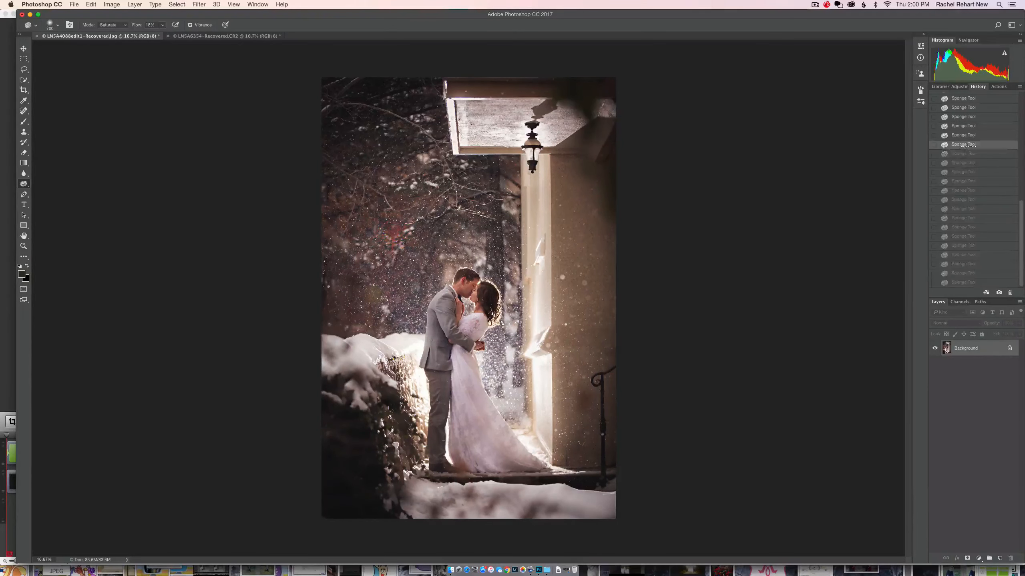
key("super+shift+z")
key("super+shift+z")
key("super+shift+z")
key("super+shift+z")
key("super+shift+z")
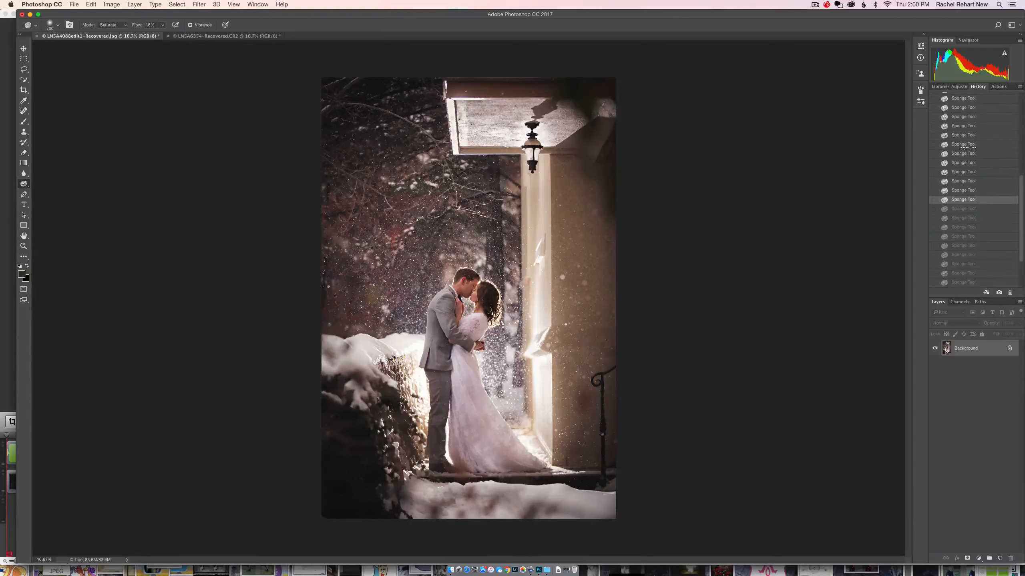
scroll(965, 147, "up", 6)
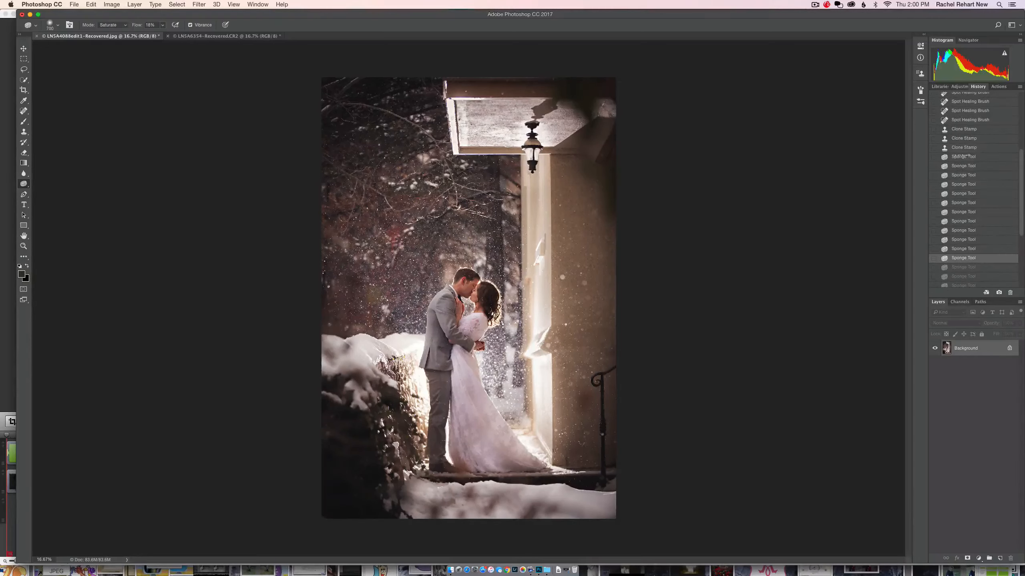
left_click(962, 147)
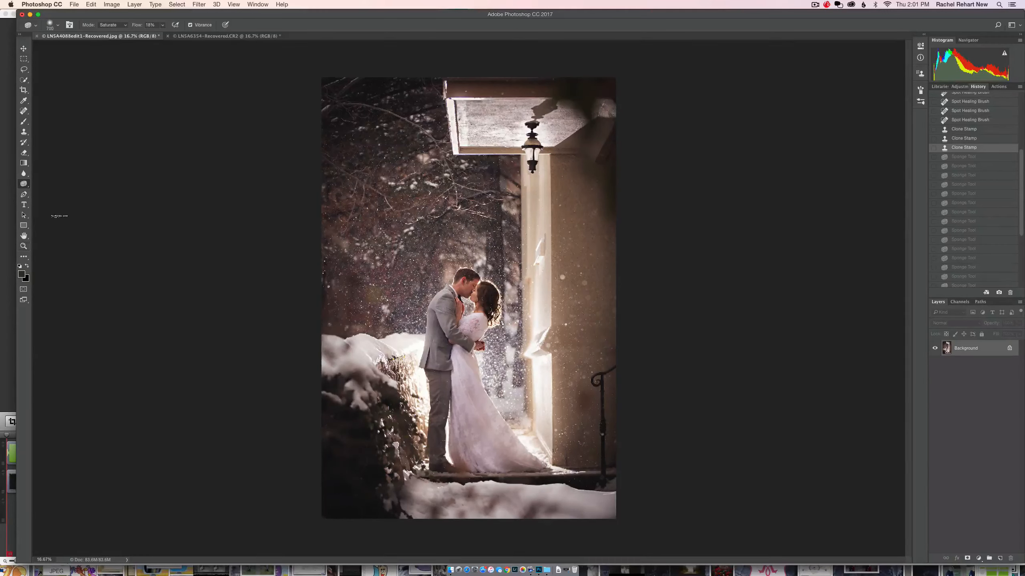
Step: Zoom in on the couple to 50% with the Zoom tool, and zoom back out to 16.7%
left_click(24, 246)
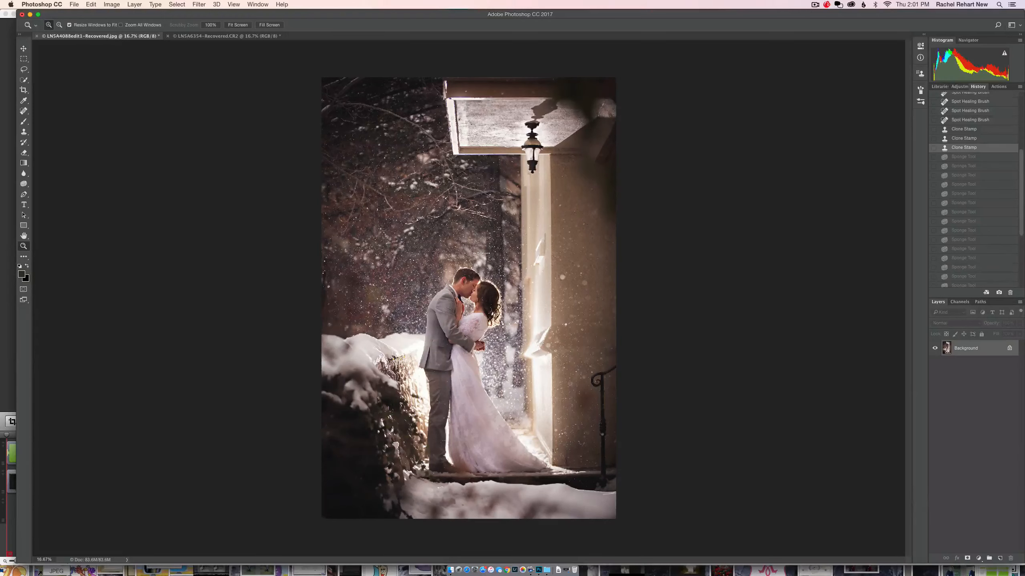
left_click(473, 291)
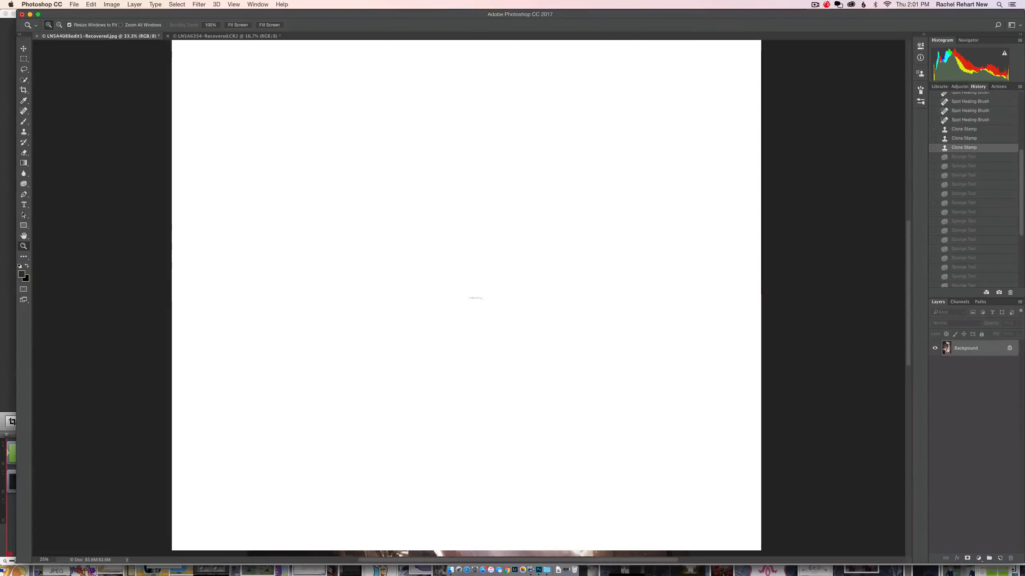
scroll(484, 329, "down", 1)
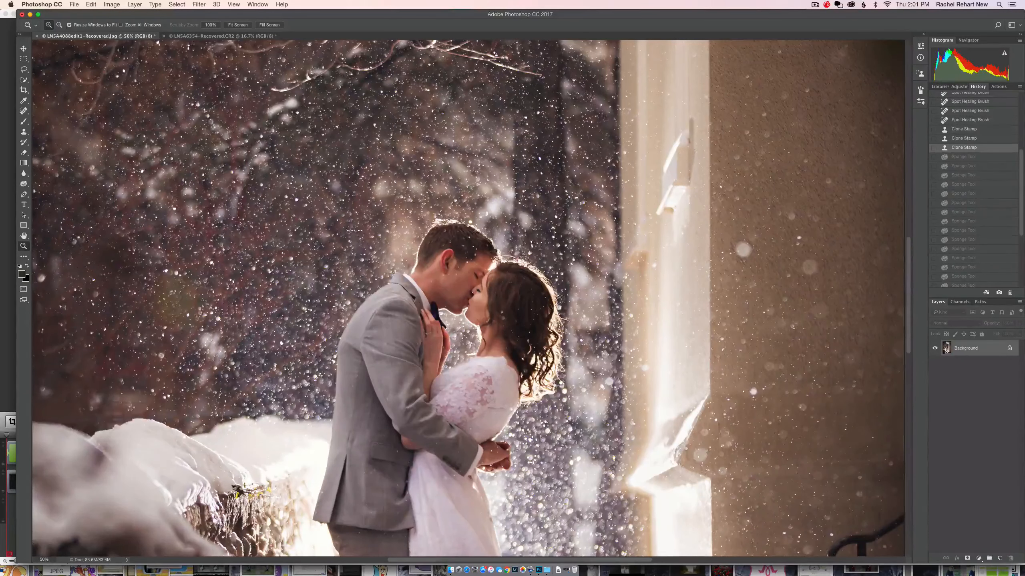
key("alt")
key("alt")
left_click(357, 215, "alt")
left_click(358, 214, "alt")
left_click(358, 214, "alt")
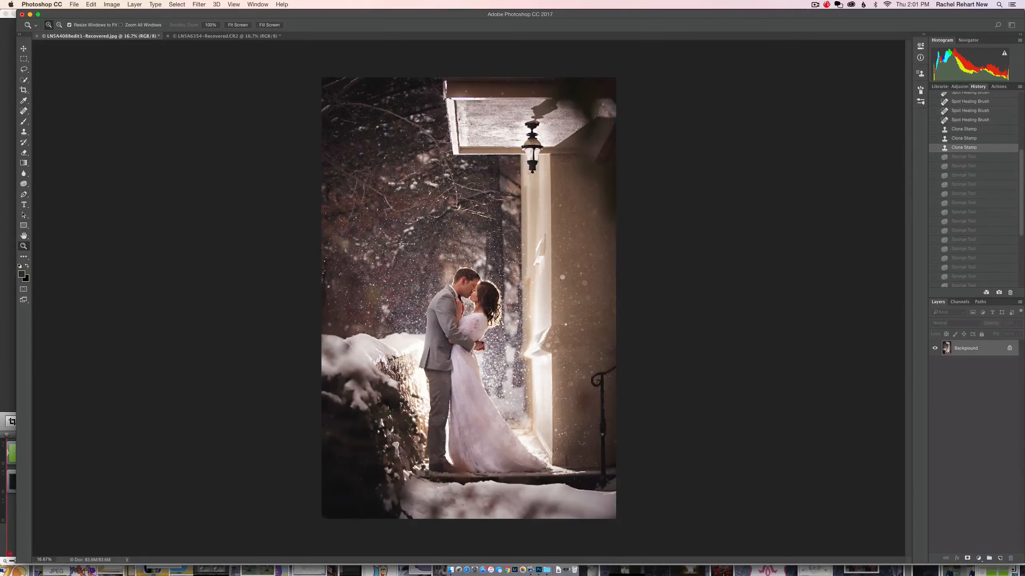
Step: Magnify the photo in several increments without changing tools, and reduce the view to 12.5%
key("super+plus")
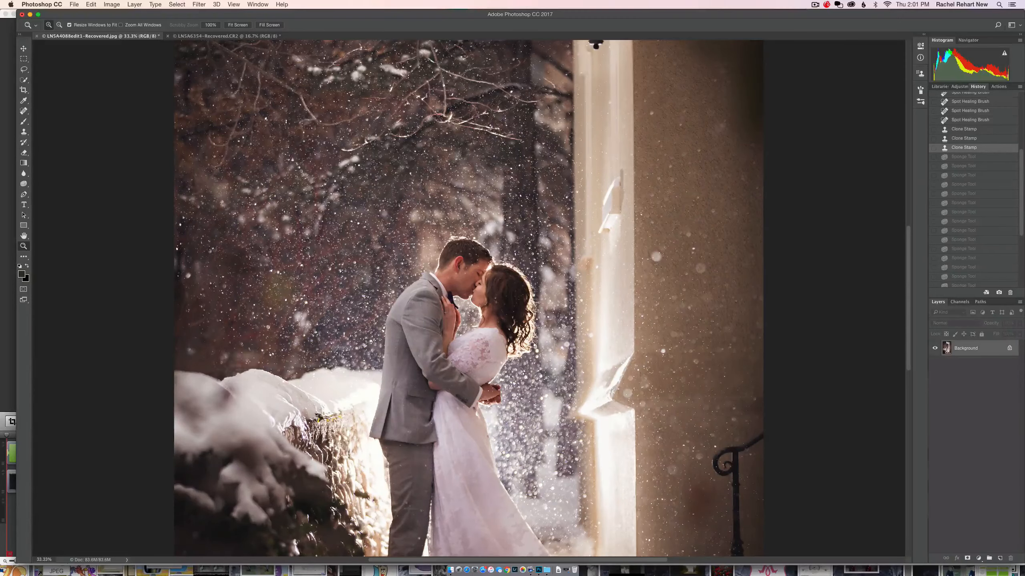
key("super+plus")
key("super+plus")
key("super+minus")
key("super+minus")
key("super+minus")
key("super+minus")
key("super+minus")
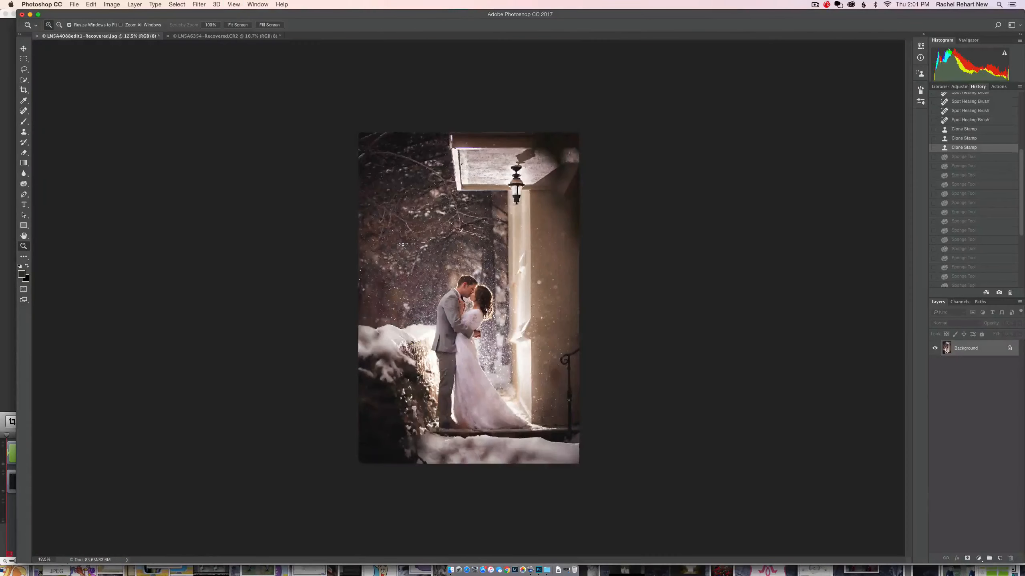
Step: Step the whole photo's magnification down and up several times, finishing at 16.7%
key("super+minus")
key("super+minus")
key("super+plus")
key("super+plus")
key("super+plus")
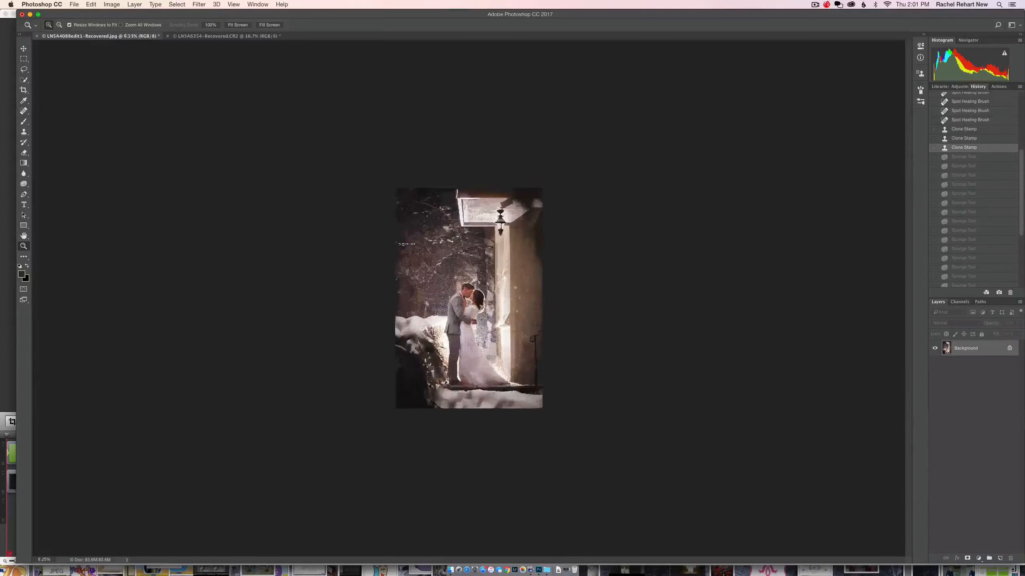
key("super+plus")
key("super+plus")
key("super+plus")
key("super+minus")
key("super+minus")
key("super+minus")
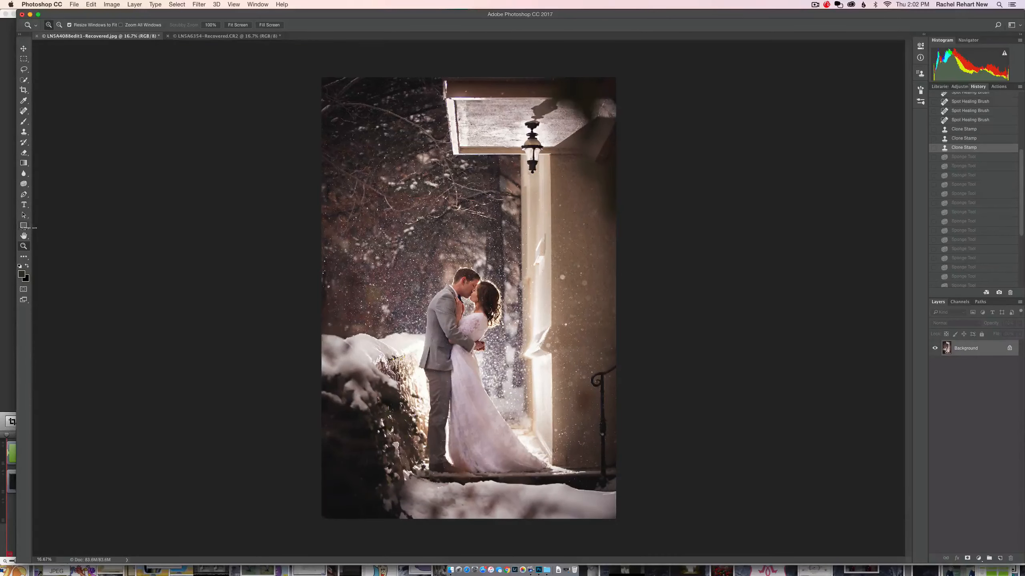
Step: With the Hand tool, magnify the couple to 50% and pan down across the bride's gown and the snowy wall
left_click(24, 236)
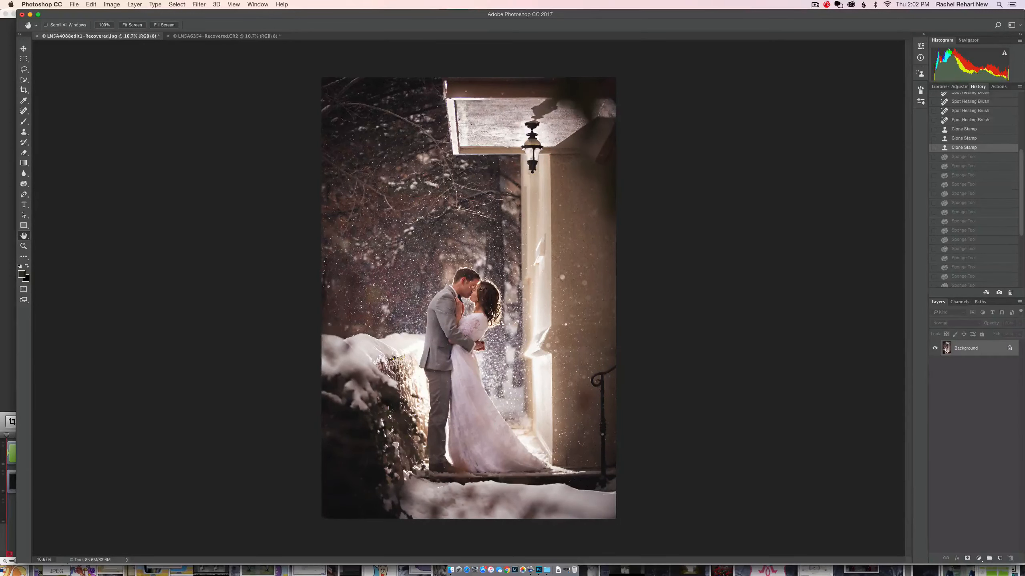
scroll(467, 287, "up", 3)
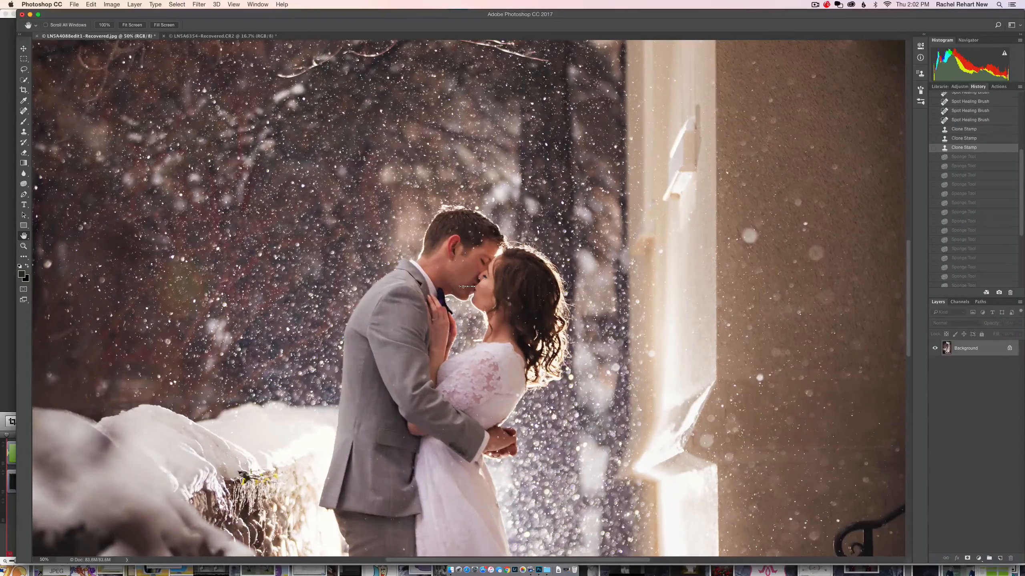
scroll(466, 286, "up", 1)
scroll(467, 287, "down", 1)
left_click_drag(480, 299, 417, 142)
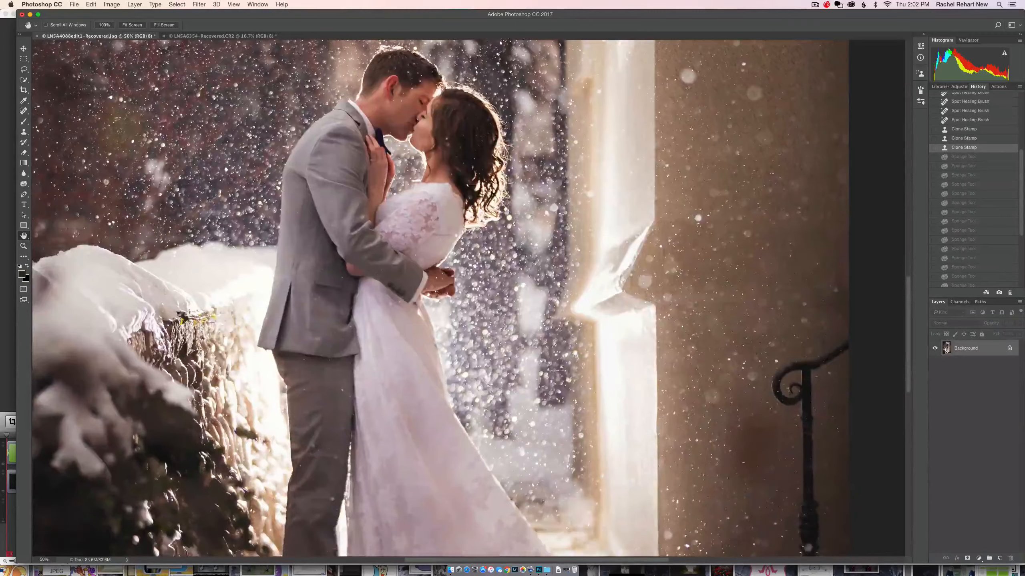
left_click_drag(415, 306, 350, 149)
left_click_drag(266, 327, 422, 370)
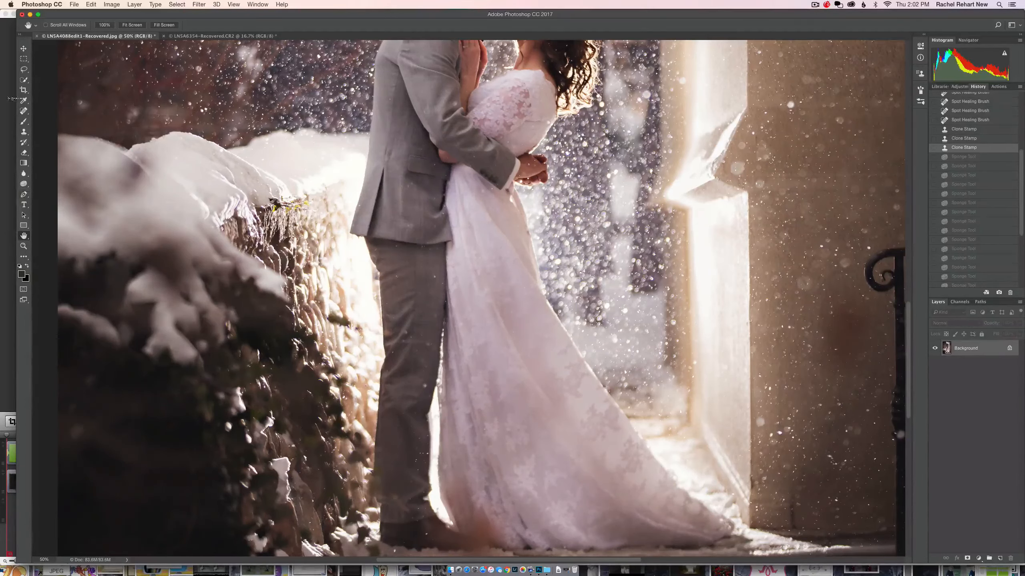
Step: Select the Brush tool and bring the couple's faces back into view while it stays active
left_click(24, 122)
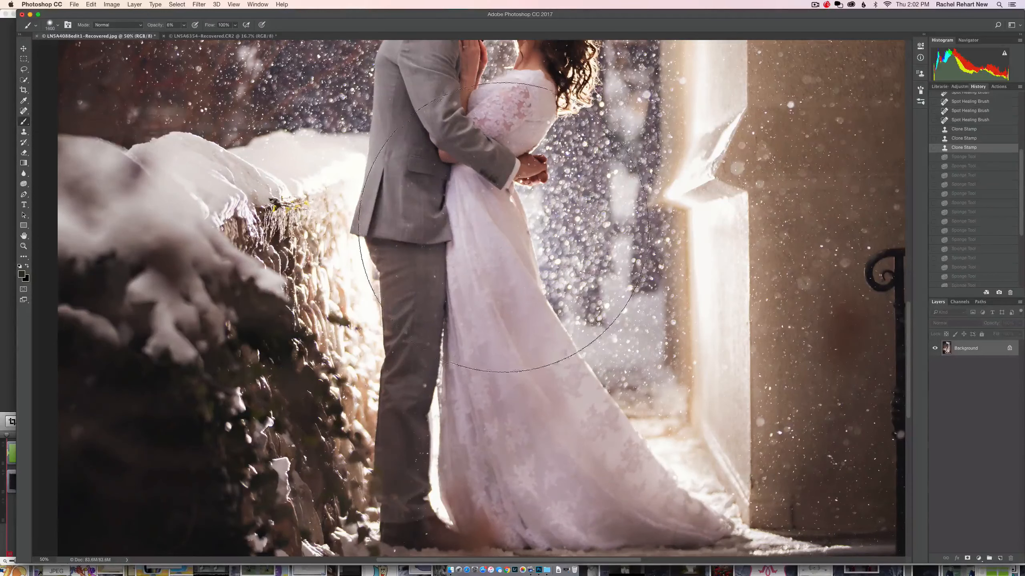
scroll(472, 298, "up", 10)
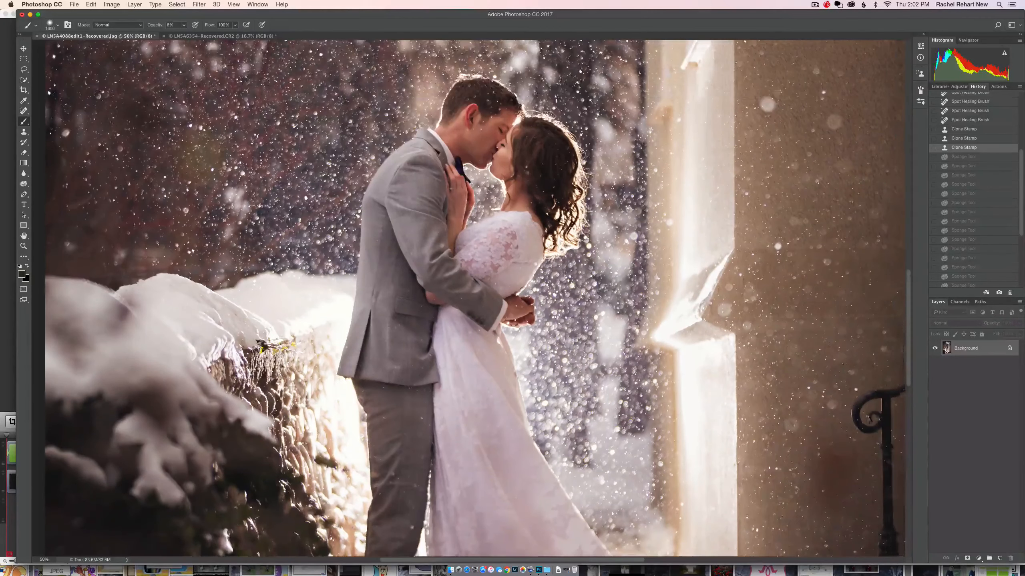
scroll(472, 299, "up", 3)
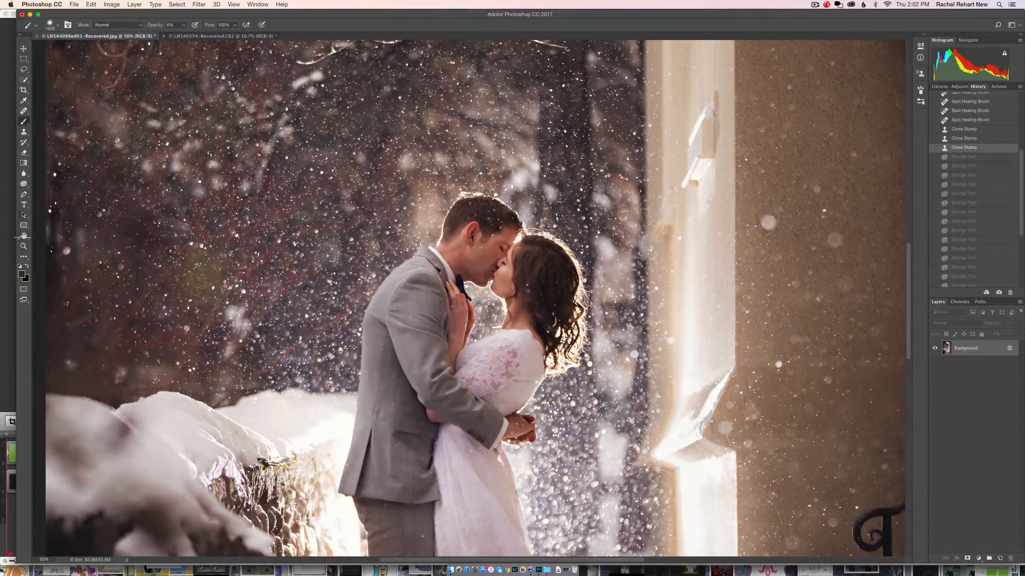
scroll(524, 201, "down", 3)
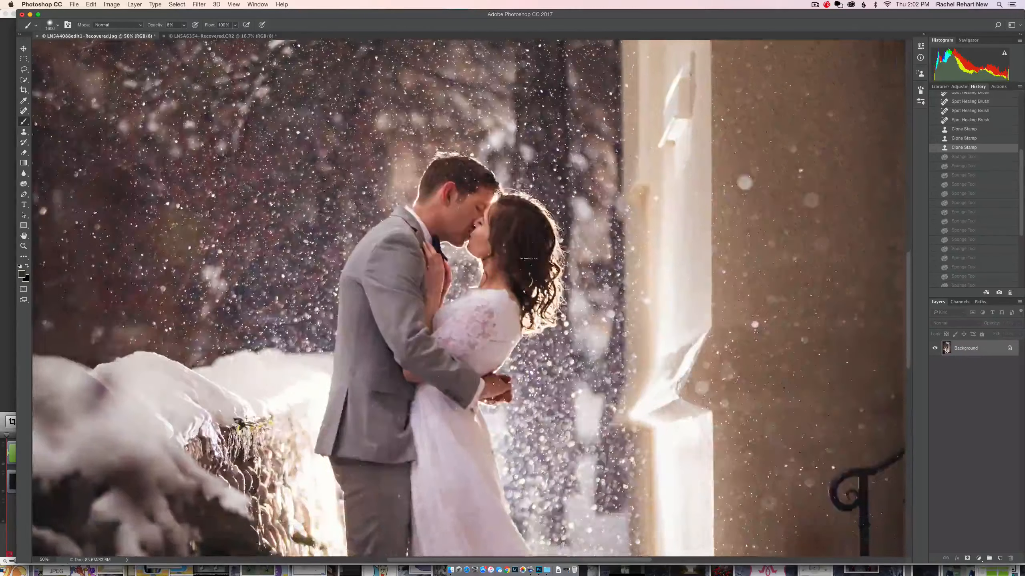
scroll(503, 255, "down", 1)
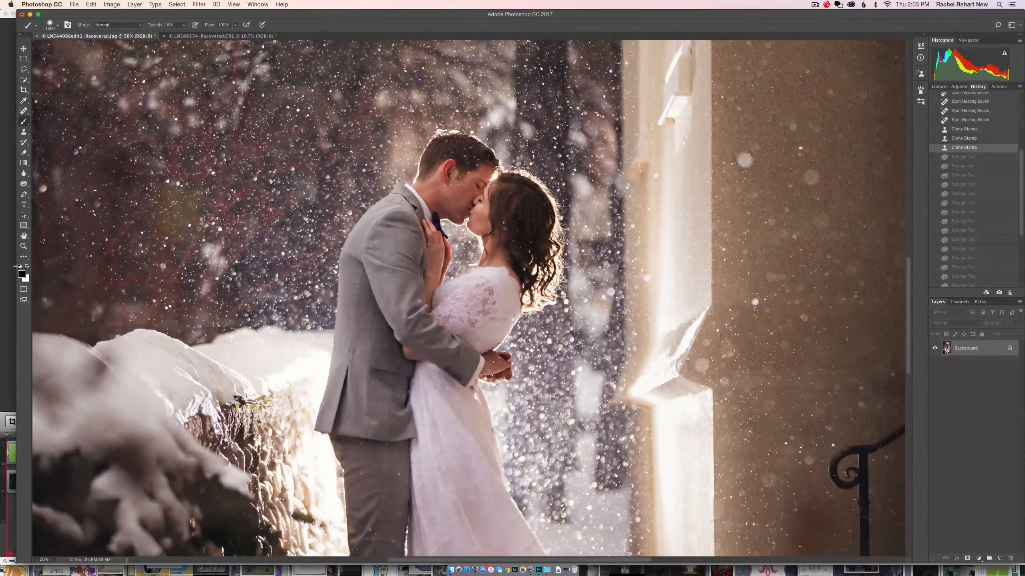
Step: Swap the foreground and background colors back and forth repeatedly, ending with black in the foreground
key("x")
key("x")
key("x")
key("x")
key("x")
key("x")
key("x")
key("x")
key("x")
key("x")
key("x")
key("x")
key("x")
key("x")
key("x")
key("x")
key("x")
key("x")
key("x")
key("x")
Step: Try the Rich Color Matte action from the first Artistic matte set on the photo
left_click(998, 87)
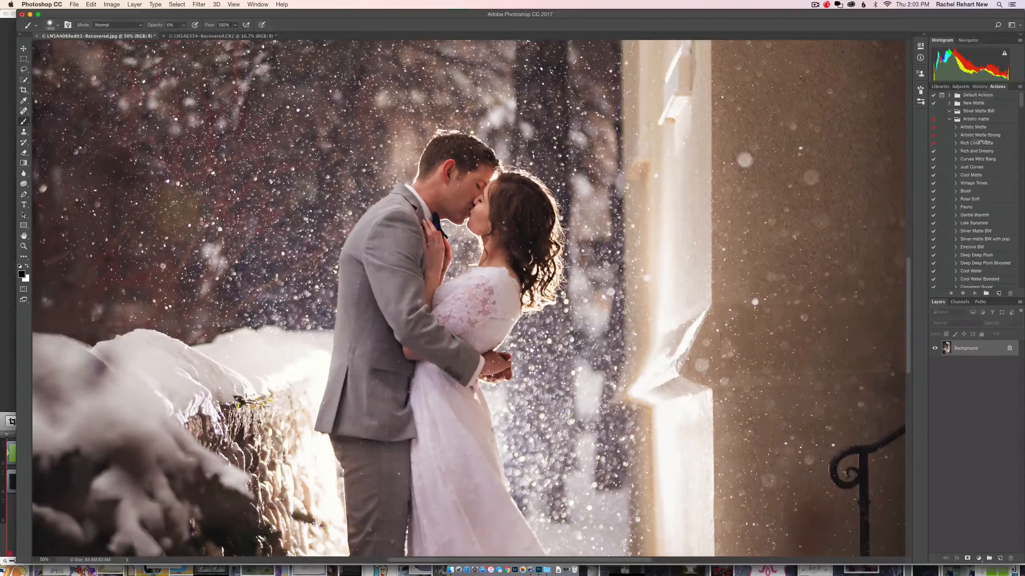
left_click(985, 143)
left_click(974, 294)
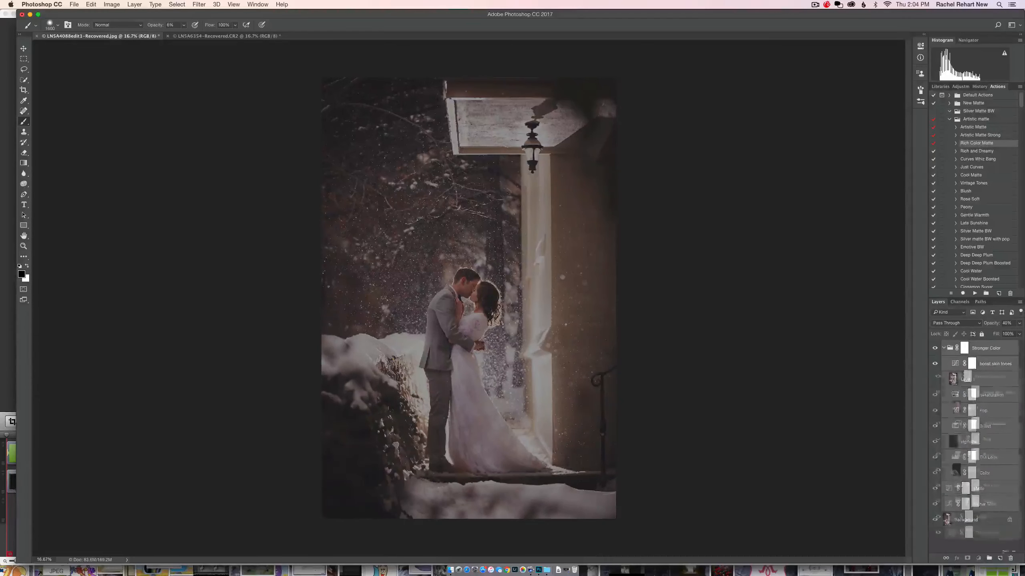
Step: Collapse the first Artistic matte set and the Pure Matte set, and browse the actions in the second Artistic matte set
left_click(949, 119)
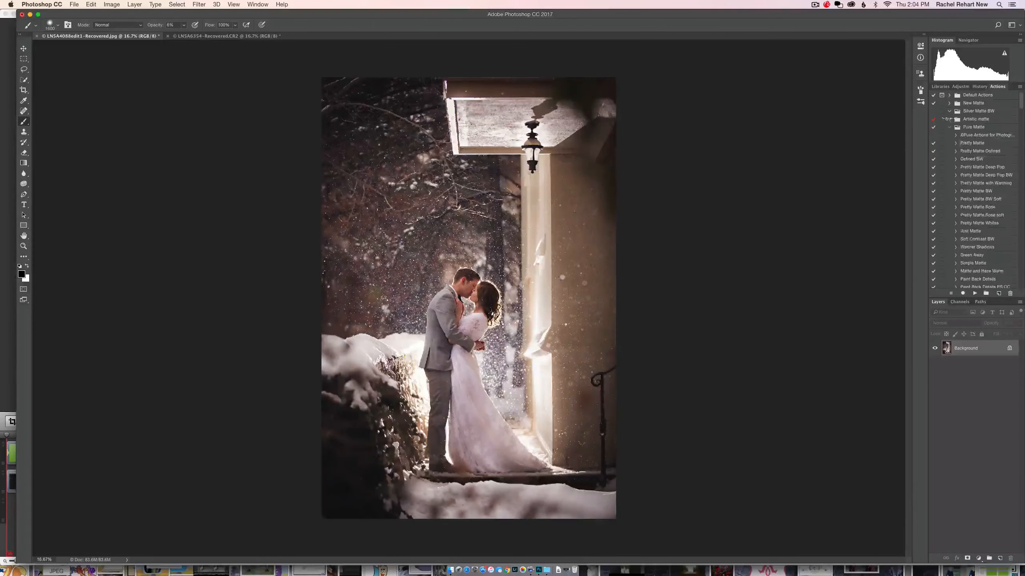
left_click(949, 127)
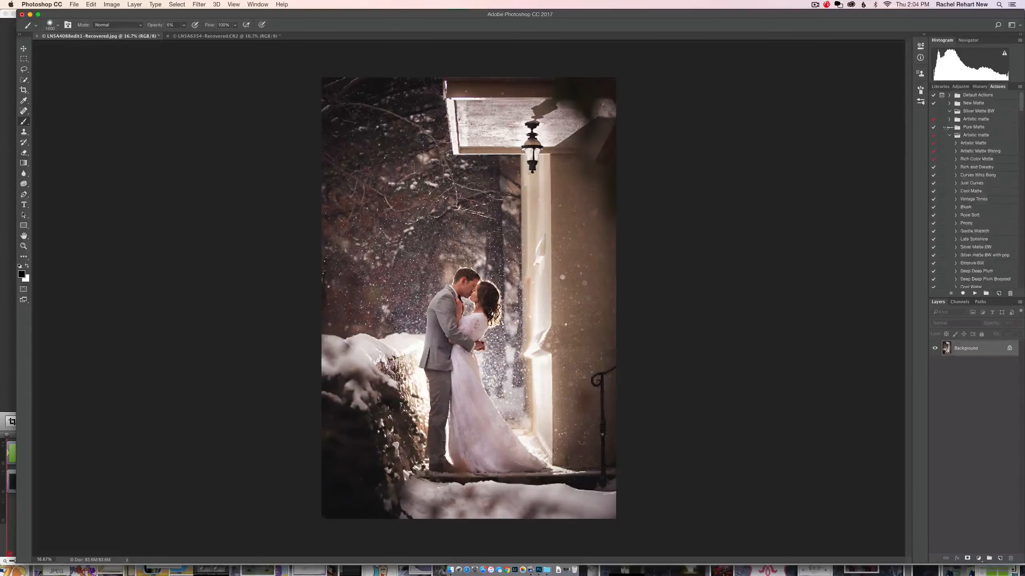
scroll(966, 166, "down", 6)
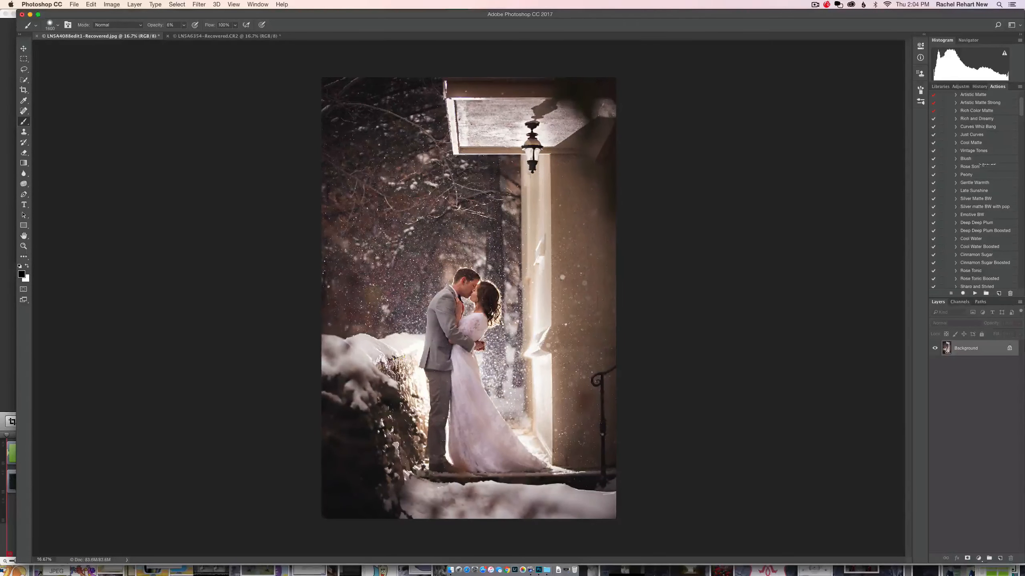
scroll(988, 182, "down", 1)
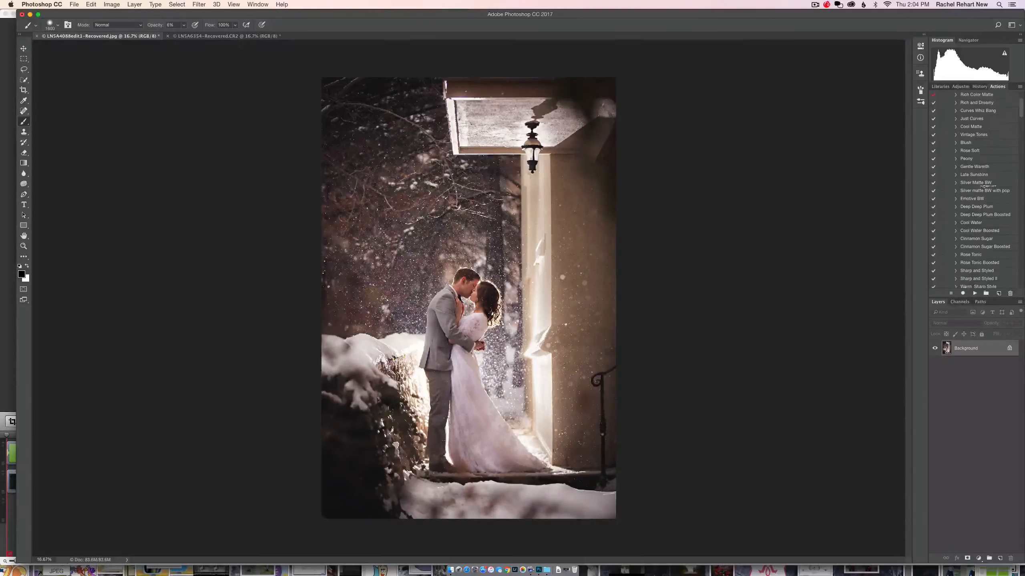
scroll(986, 182, "down", 5)
scroll(984, 185, "up", 5)
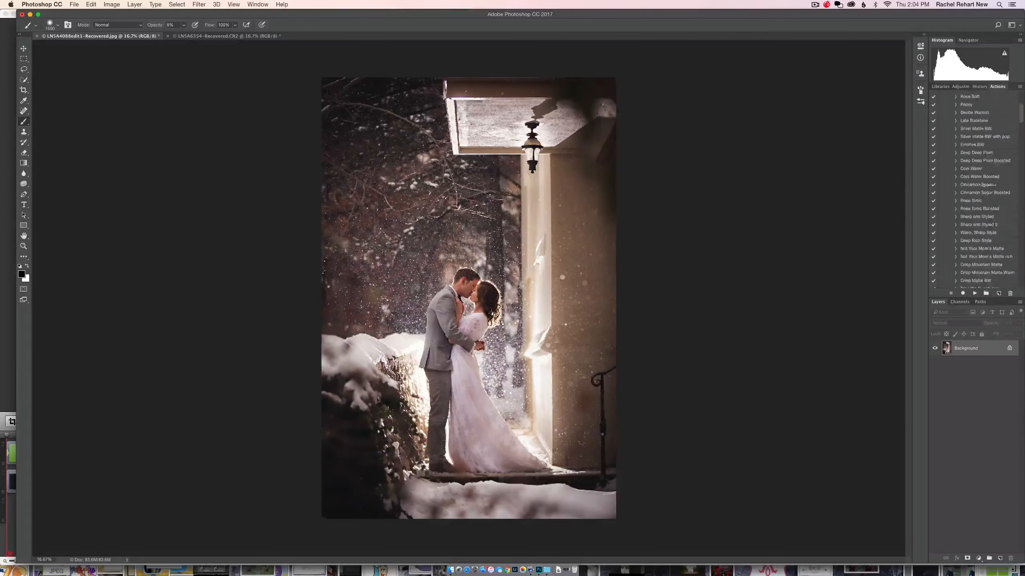
scroll(984, 186, "up", 2)
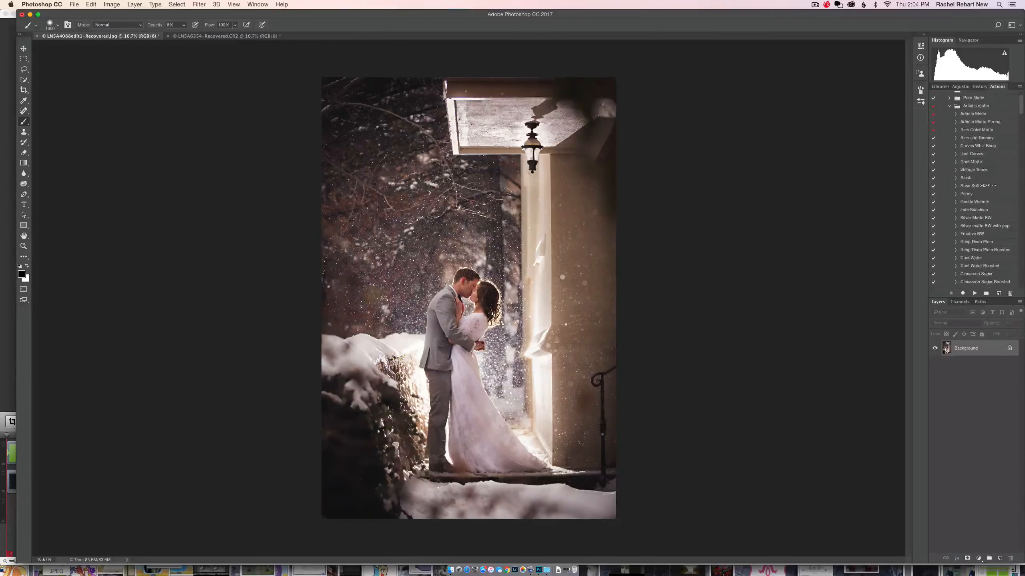
Step: Run Rich Color Matte from the second Artistic matte set and compare the photo with its layer group hidden and shown
left_click(974, 130)
left_click(974, 294)
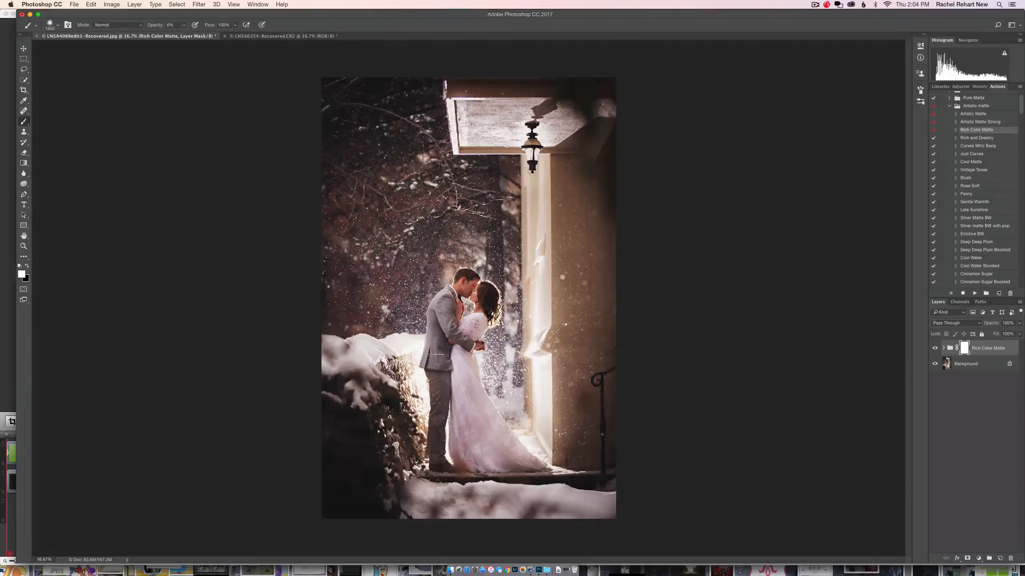
left_click(935, 348)
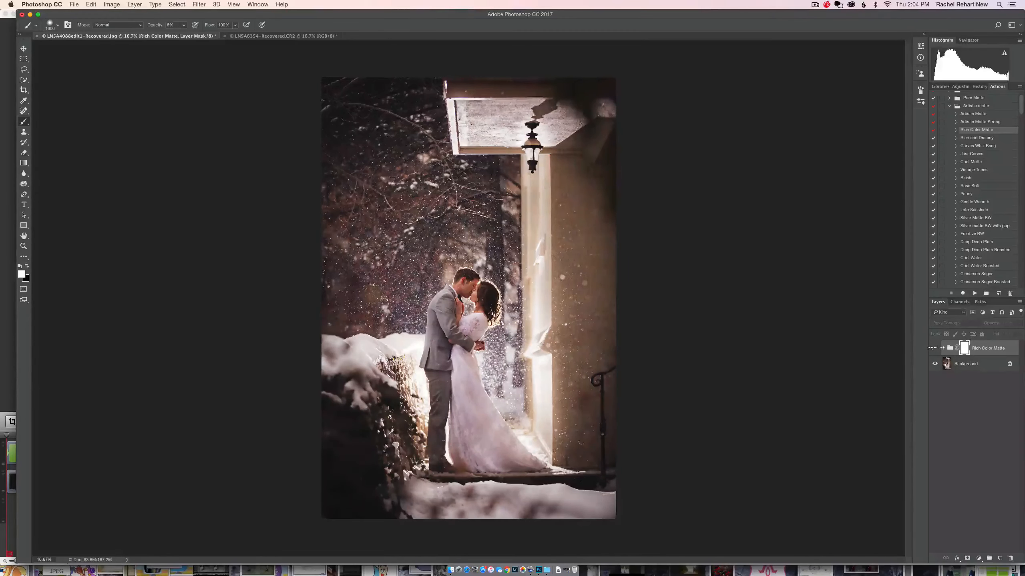
left_click(934, 348)
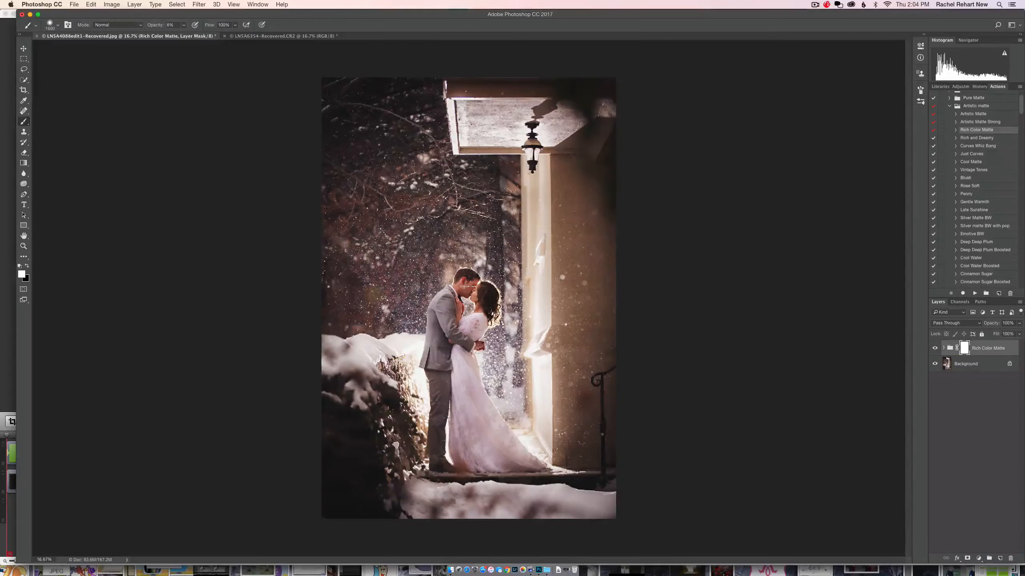
scroll(467, 287, "up", 3)
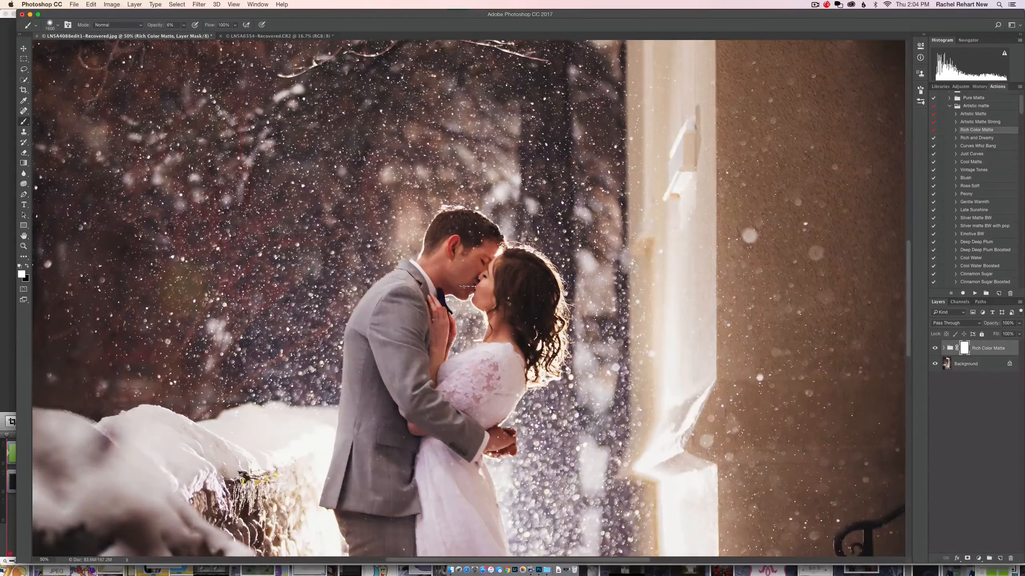
scroll(468, 286, "down", 3)
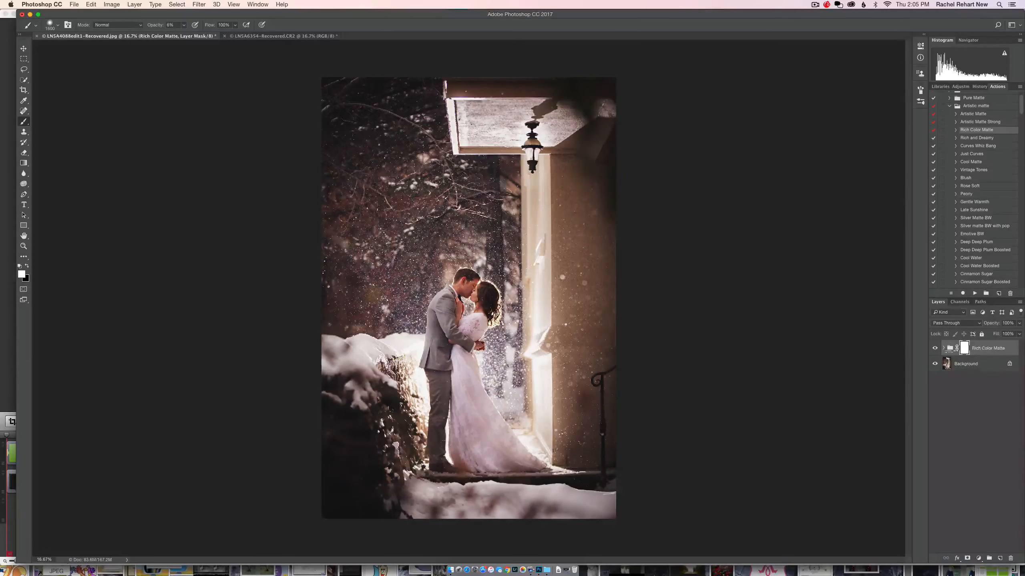
left_click(934, 348)
left_click(934, 348)
left_click(935, 348)
left_click(935, 348)
Step: Try reduced strengths for the Rich Color Matte group and return it to 100%
left_click(1019, 334)
left_click_drag(1018, 333, 981, 334)
left_click_drag(965, 336, 1020, 337)
left_click_drag(1020, 338, 1001, 342)
left_click_drag(1001, 334, 1019, 333)
Step: Inspect the adjustment layers inside the Rich Color Matte group, select the group's layer mask, and collapse the group
left_click(943, 348)
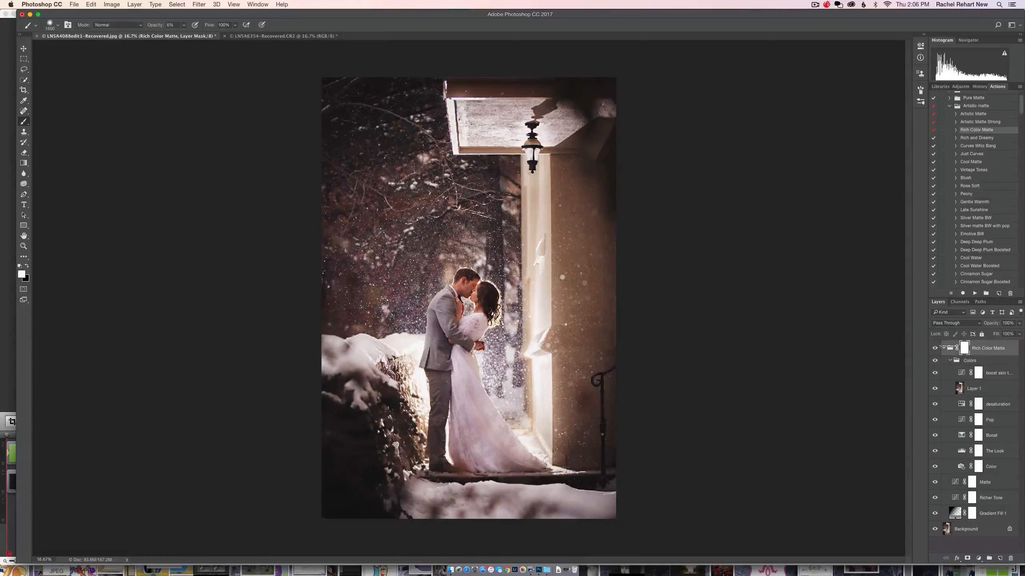
left_click(941, 348)
left_click(942, 348)
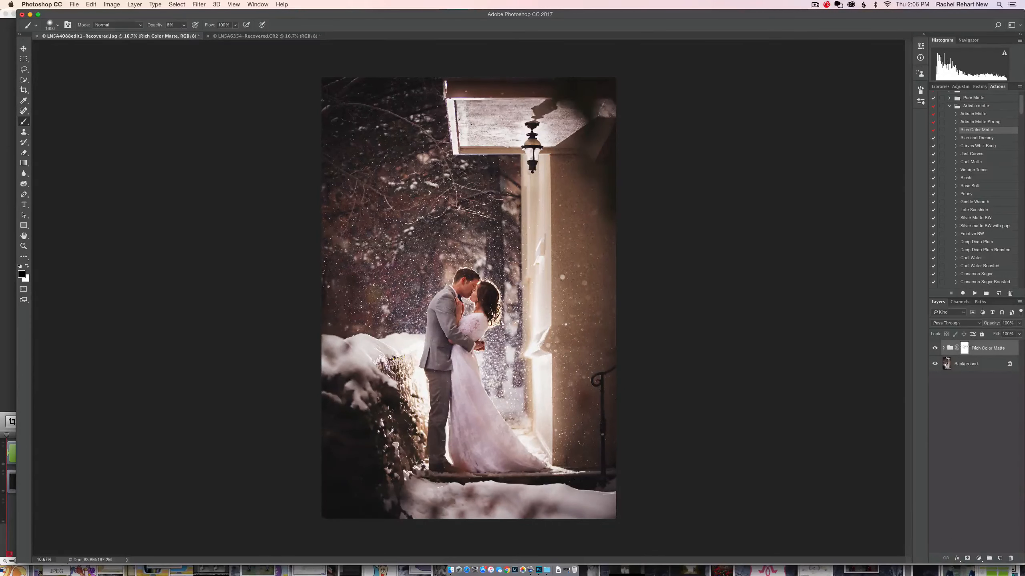
left_click(943, 348)
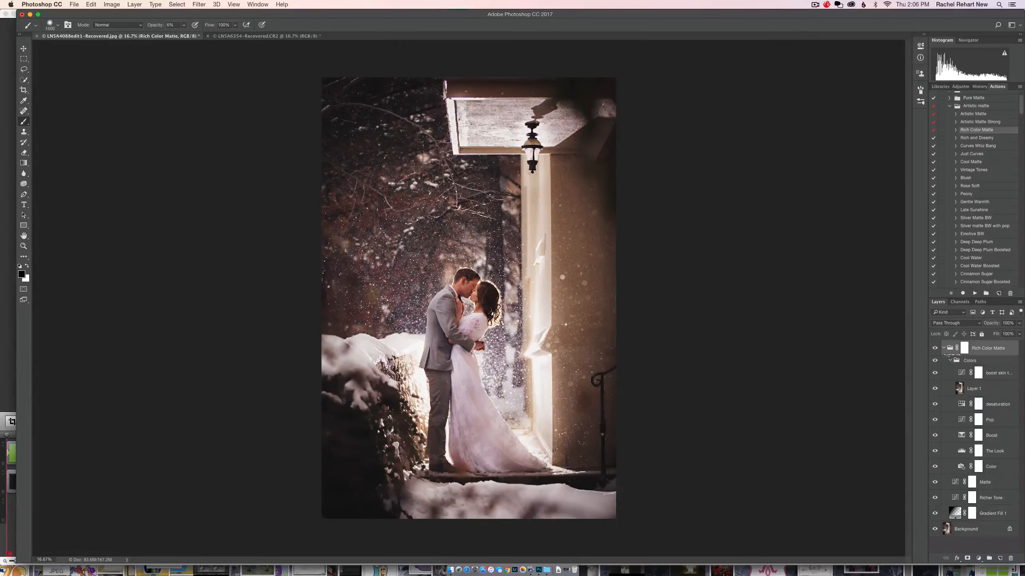
left_click(943, 348)
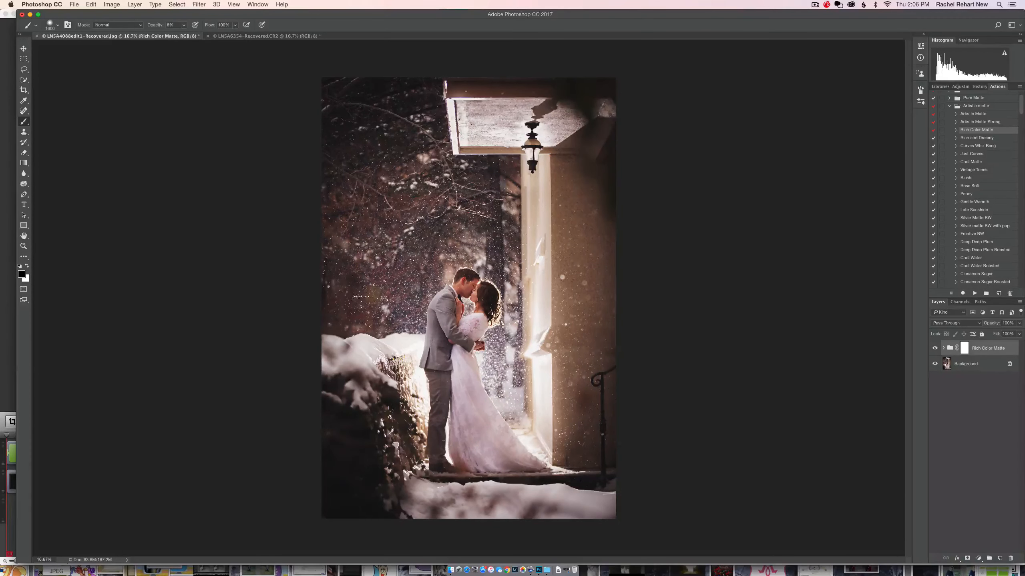
left_click(965, 348)
left_click(943, 348)
key("x")
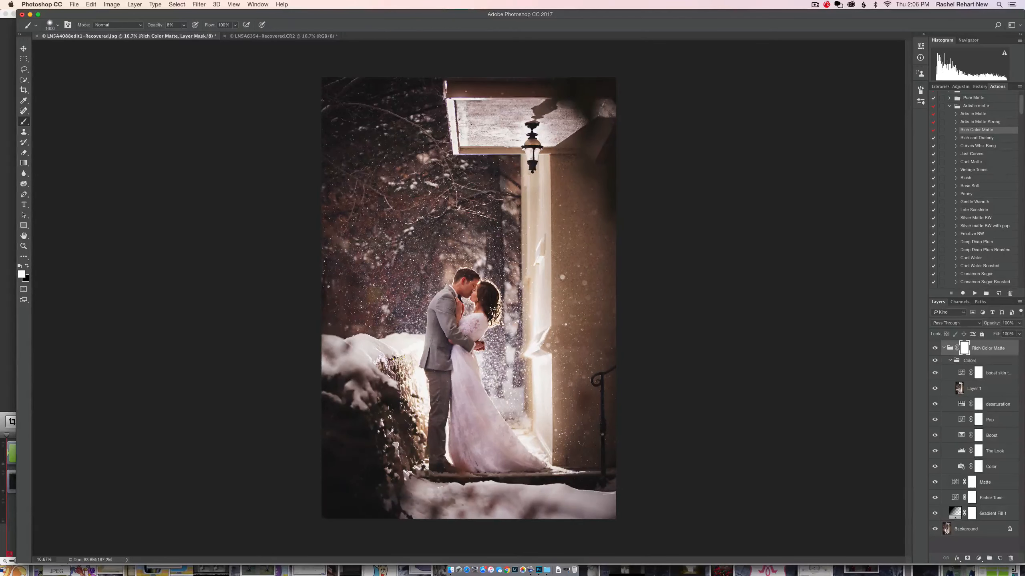
left_click(943, 348)
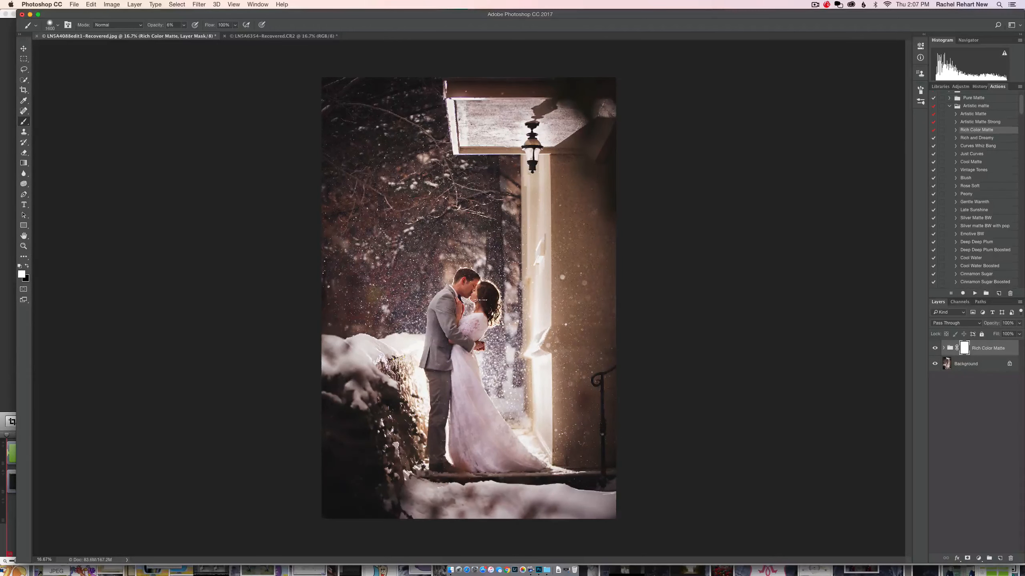
Step: Set the brush to paint black at 22% opacity, and adjust its size and hardness
key("x")
key("bracketleft")
key("bracketleft")
left_click(183, 26)
left_click_drag(184, 35, 187, 35)
right_click(377, 167)
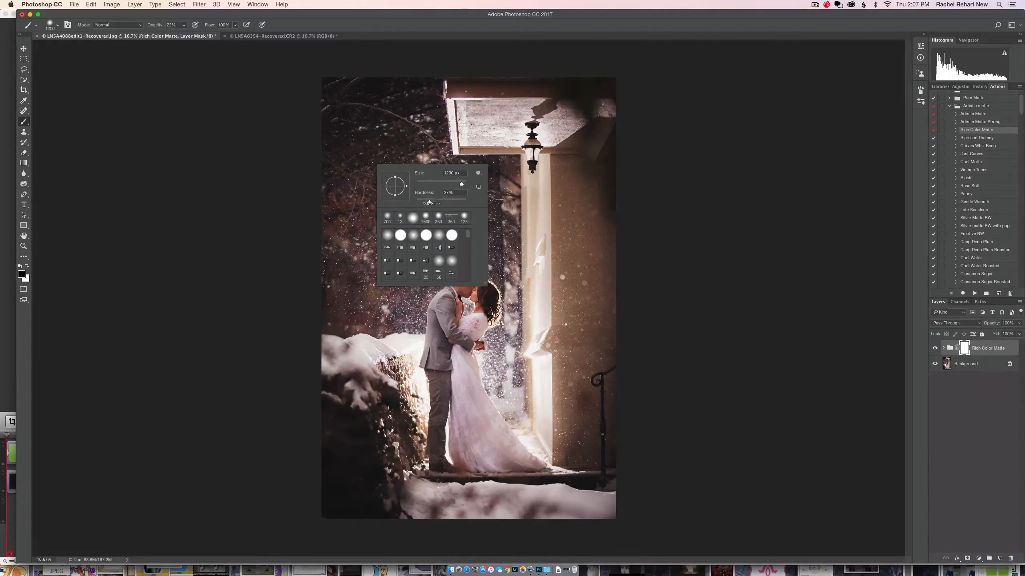
left_click_drag(461, 183, 406, 201)
left_click(260, 243)
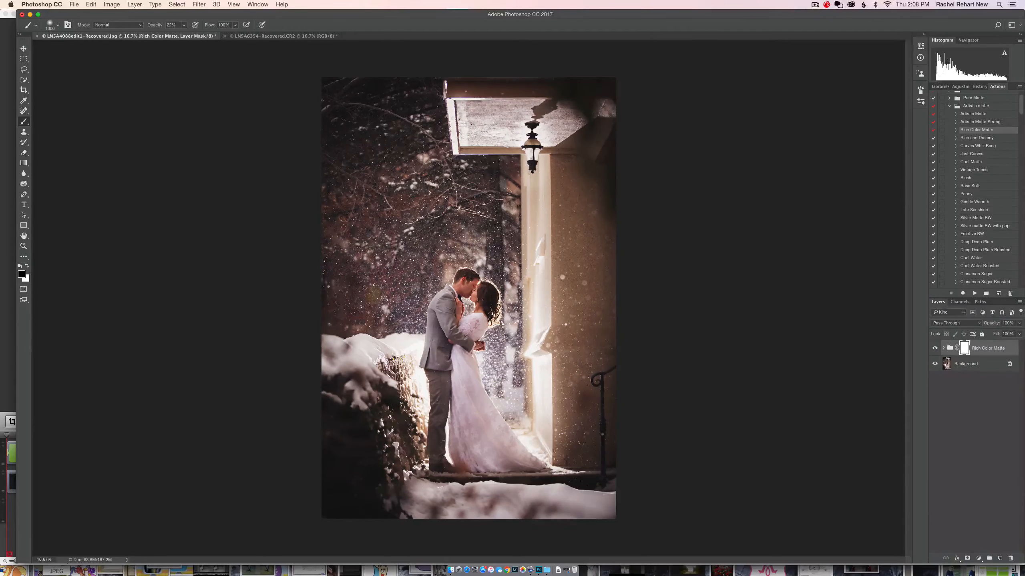
Step: Paint black on the group's mask over the couple's heads and bodies, and compare the group hidden and shown
left_click(483, 282)
left_click(458, 351)
left_click(934, 348)
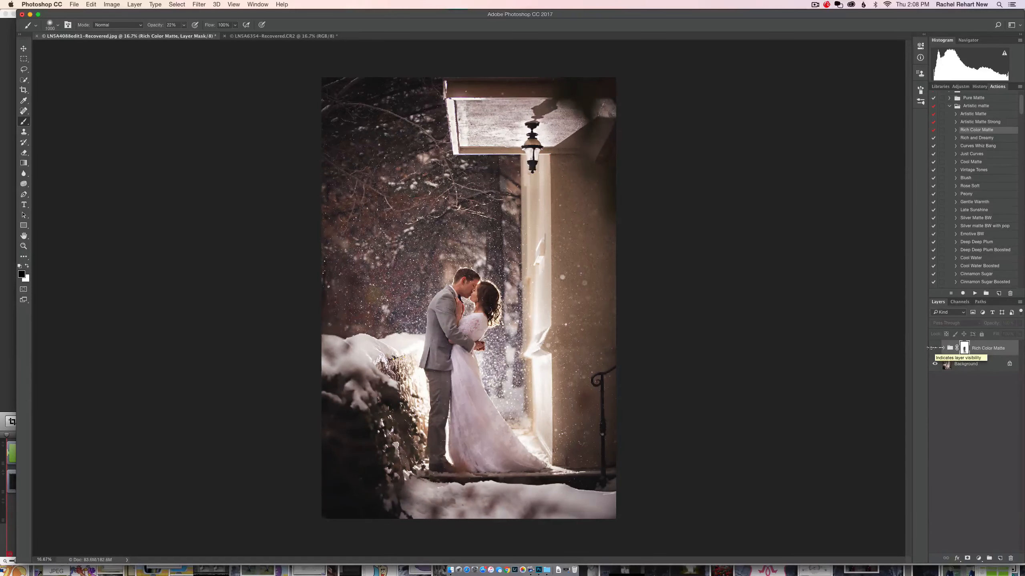
left_click(935, 347)
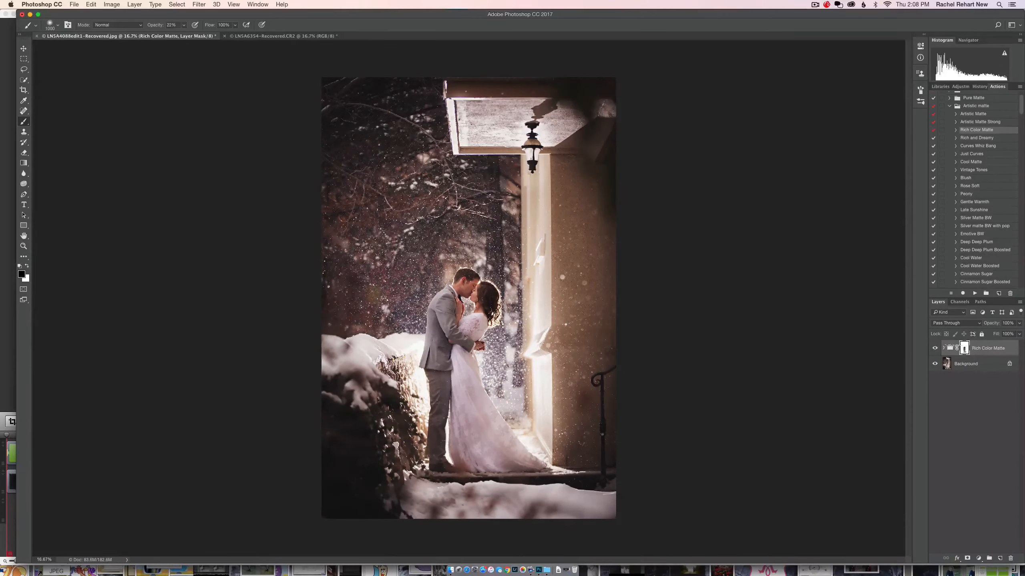
left_click(934, 348)
left_click(934, 348)
left_click(935, 348)
left_click(935, 348)
left_click(934, 348)
left_click(934, 348)
Step: Delete the Rich Color Matte group, leaving only the Background layer
key("x")
key("x")
left_click_drag(973, 347, 1010, 558)
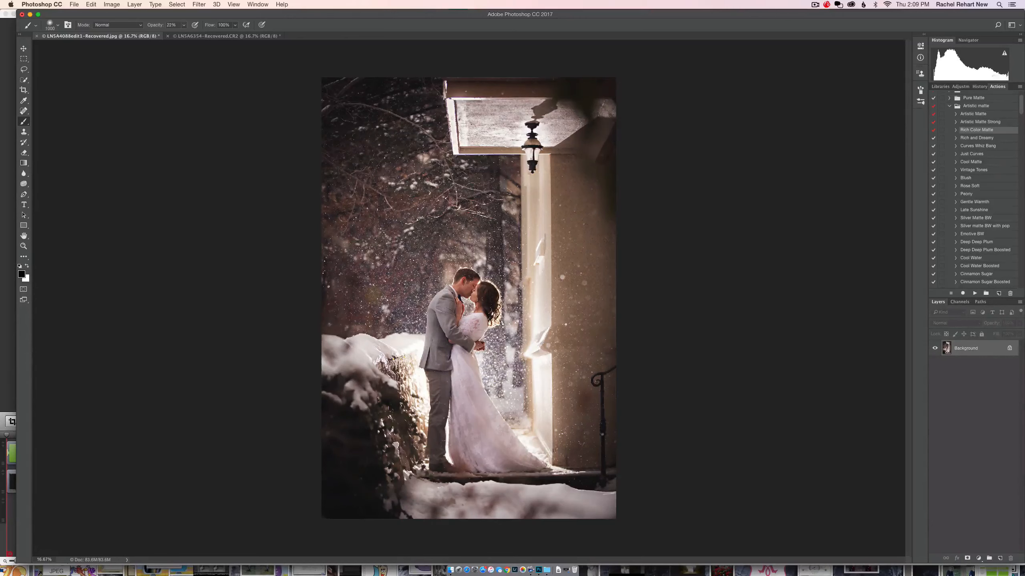
Step: Add a Brightness/Contrast adjustment layer above the Background and raise its brightness
left_click(960, 86)
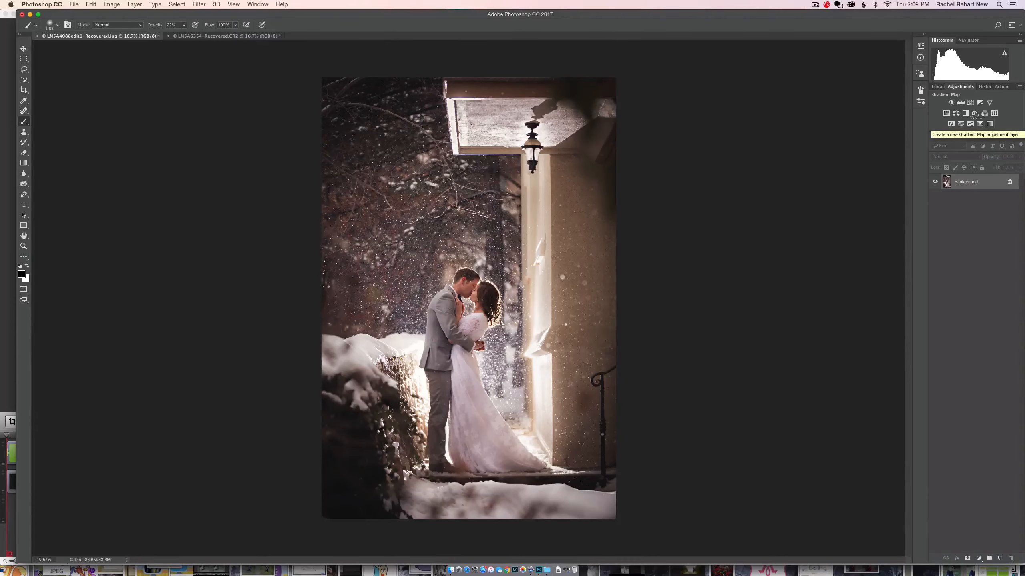
left_click(951, 103)
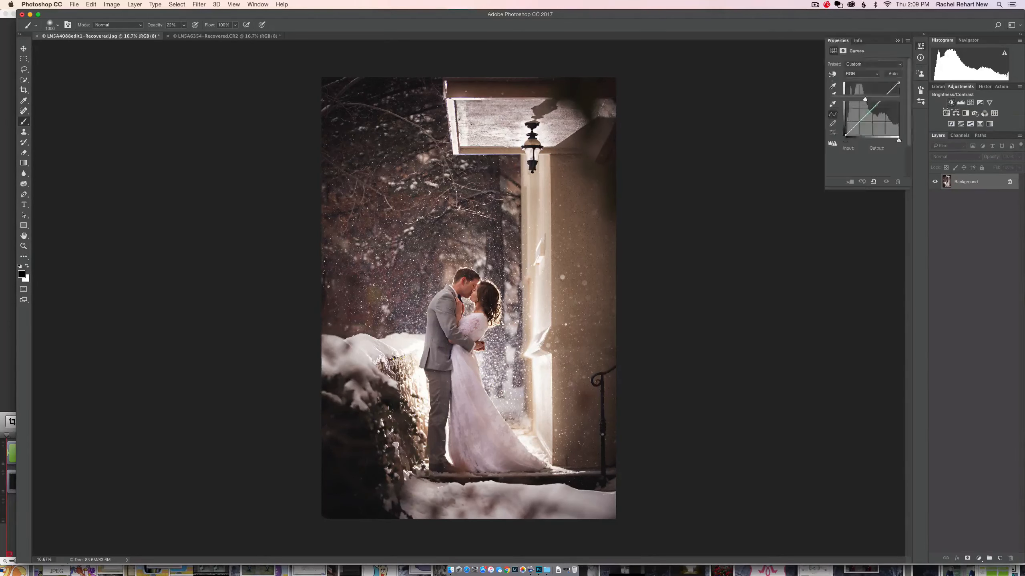
left_click_drag(865, 82, 870, 100)
left_click(948, 182)
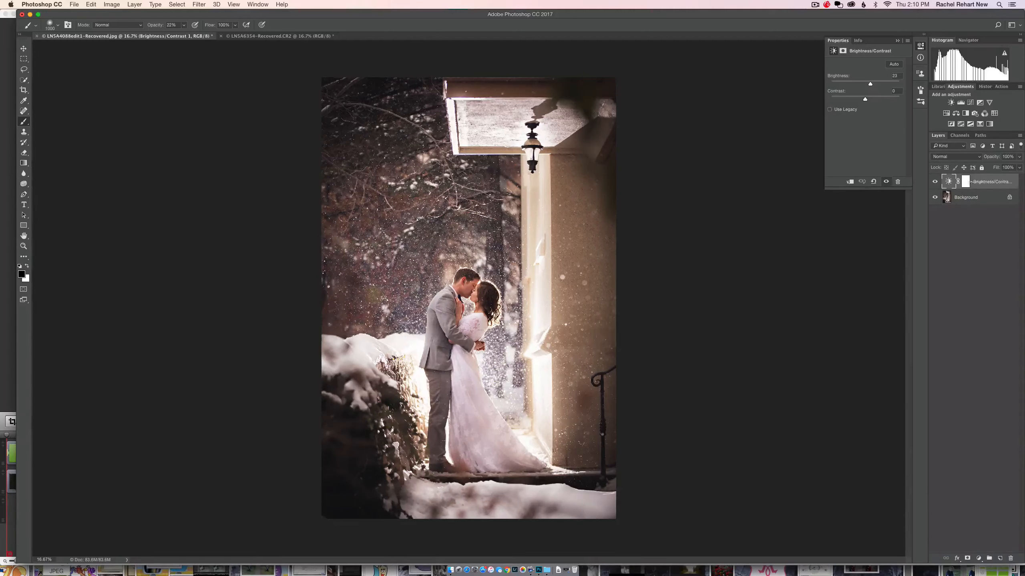
Step: Paint black on the Brightness/Contrast layer's mask over the groom's body, and delete the adjustment layer
left_click(1020, 157)
mouse_move(1019, 166)
left_mouse_down()
mouse_move(993, 166)
mouse_move(1020, 168)
left_mouse_up()
left_click(966, 182)
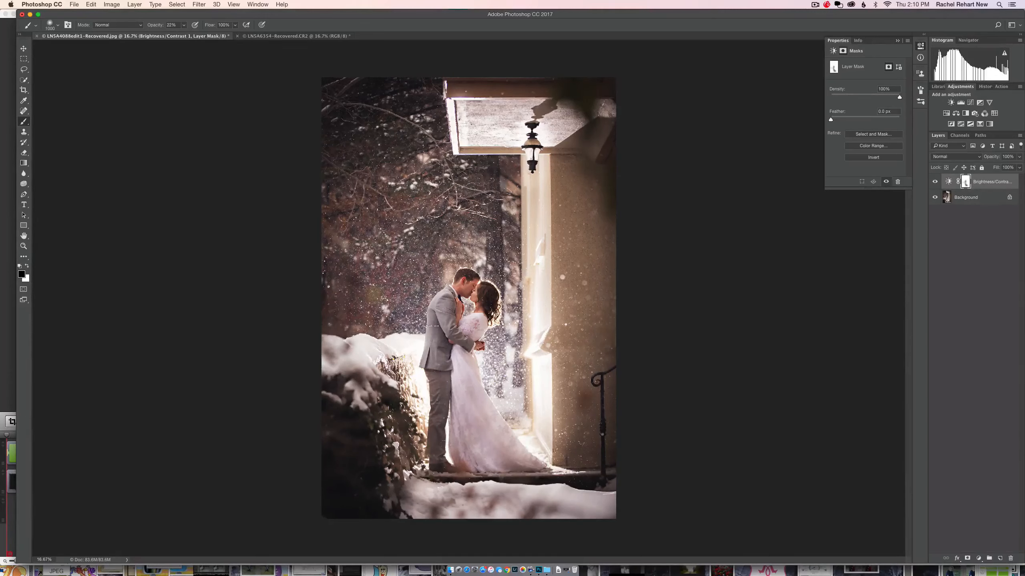
left_click_drag(433, 355, 441, 436)
left_click_drag(990, 182, 1011, 558)
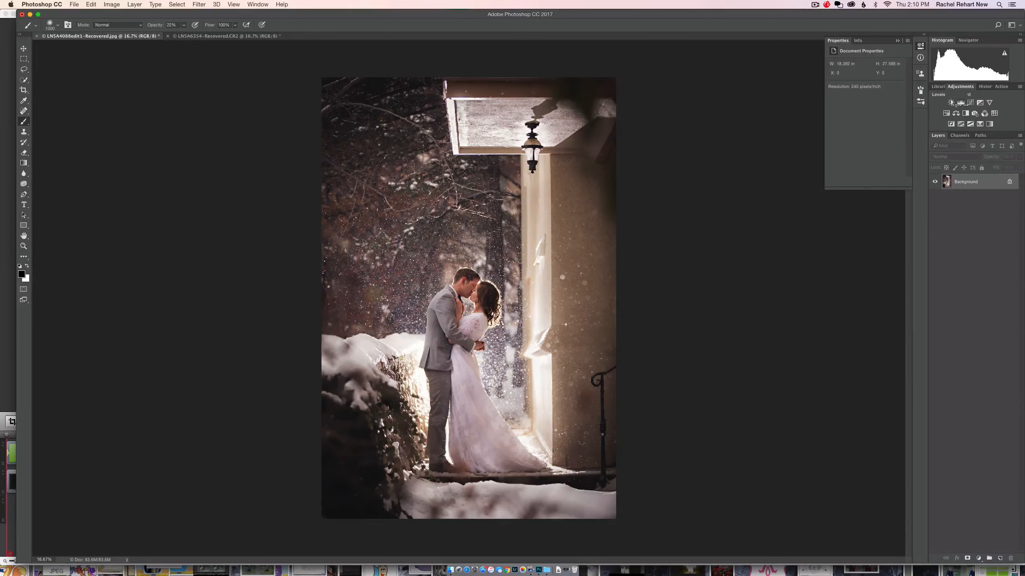
Step: Add a Levels adjustment layer with input shadows at 20 and midtones at 1.22, and delete it
left_click(961, 103)
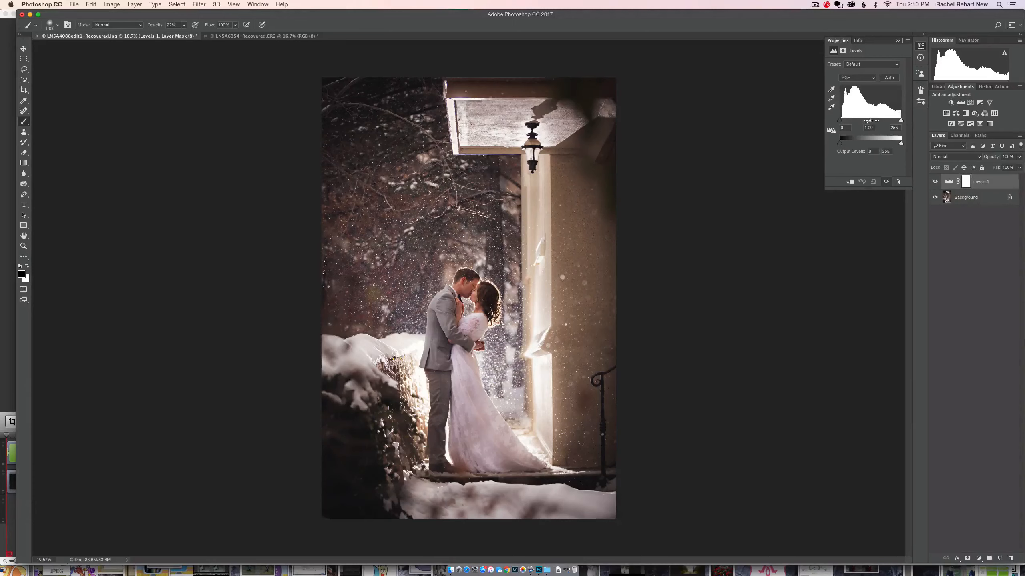
left_click_drag(839, 121, 868, 121)
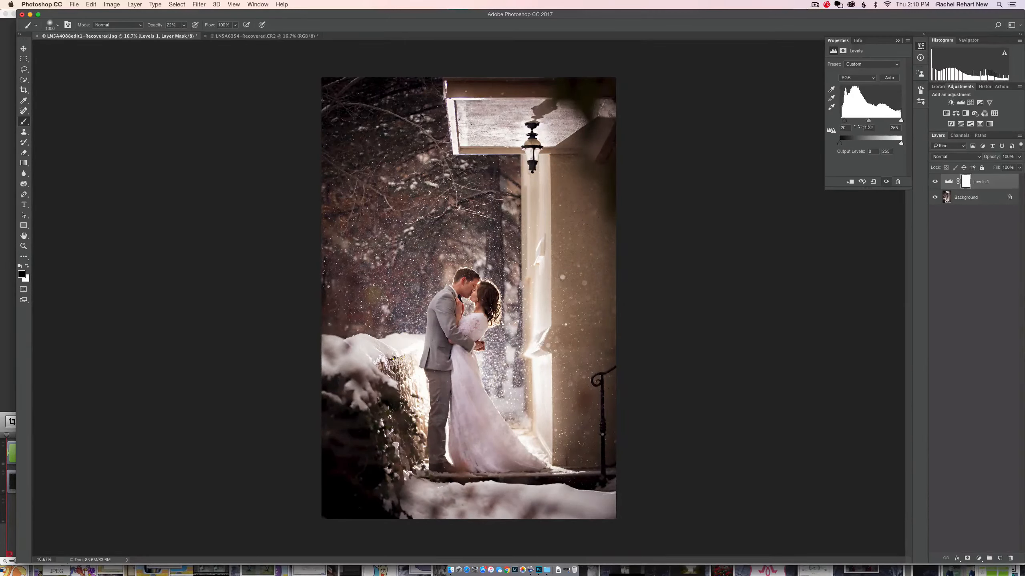
left_click_drag(978, 182, 1011, 558)
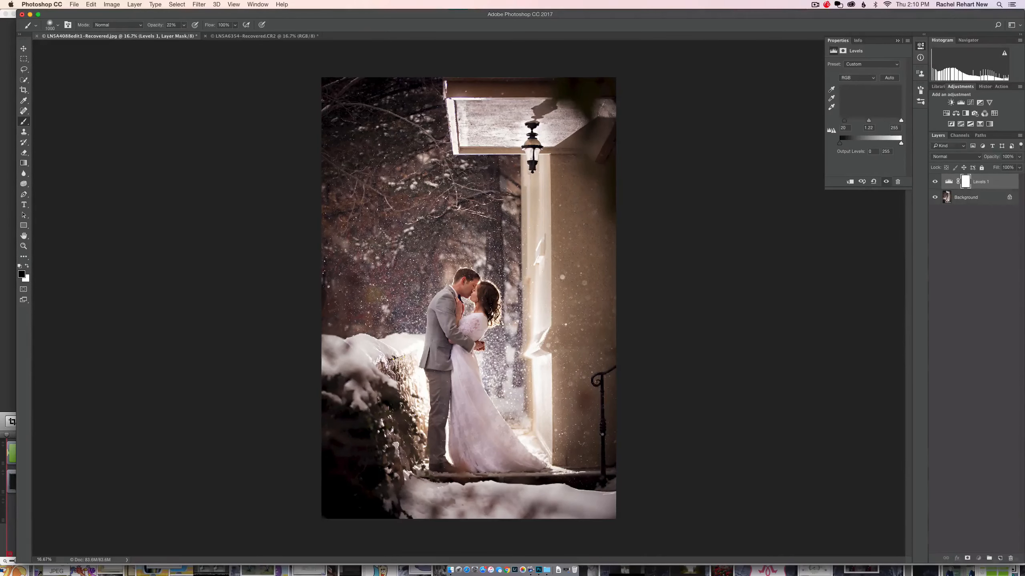
Step: Add a Curves adjustment layer and bend its RGB curve in the highlights and shadows
left_click(971, 102)
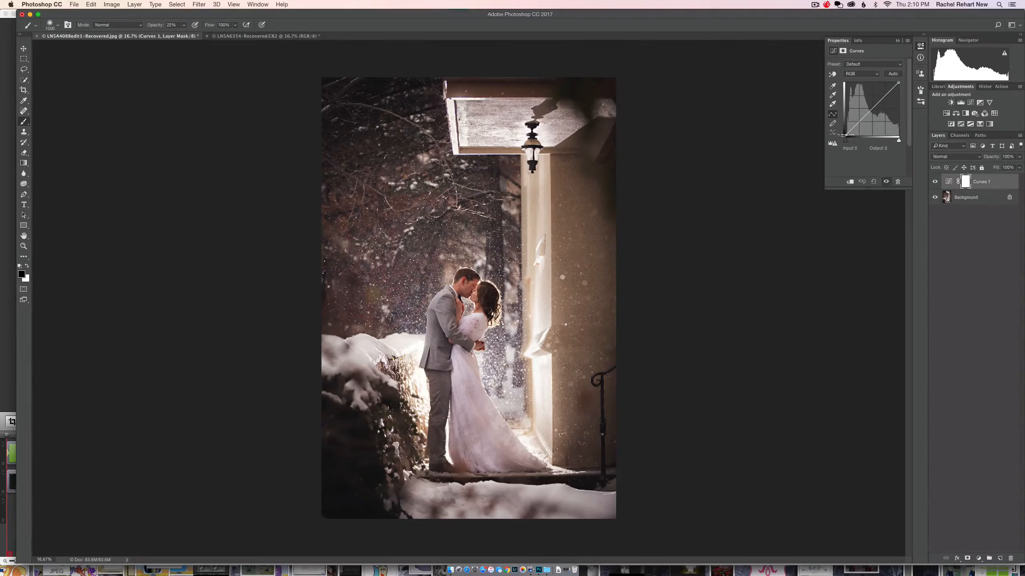
left_click_drag(845, 136, 884, 92)
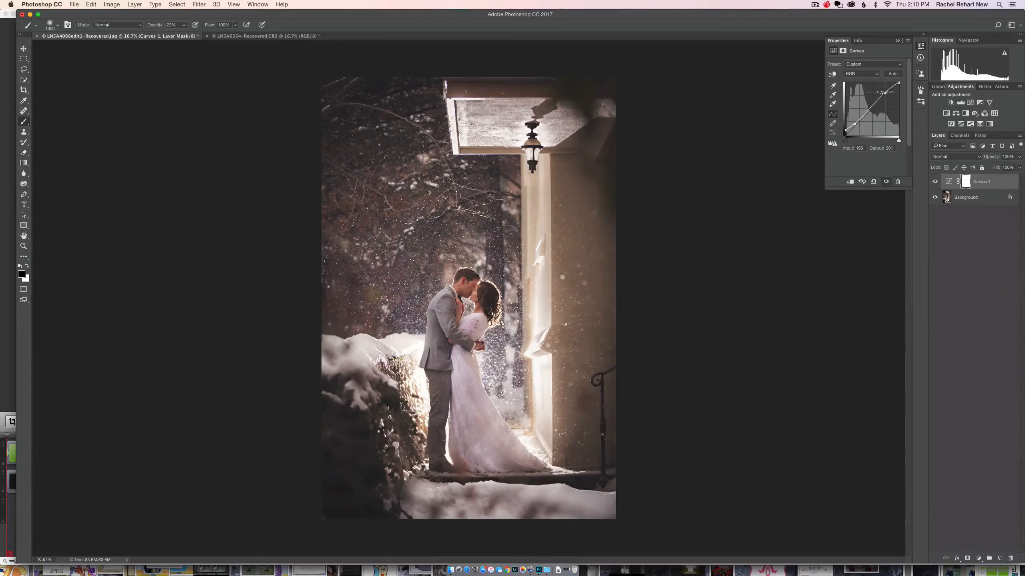
left_click_drag(854, 124, 857, 120)
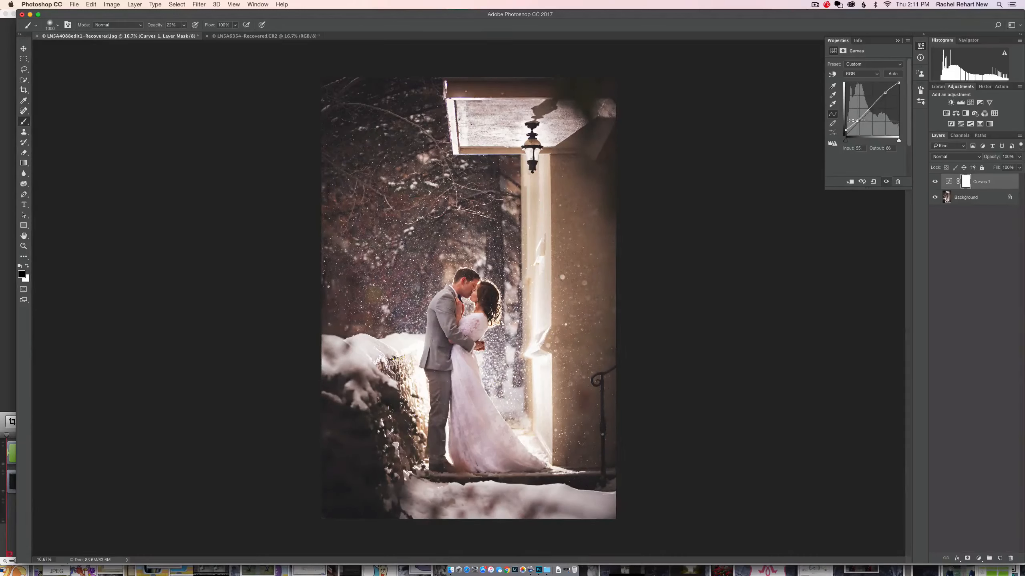
Step: Lower the Curves layer's opacity to 77% and delete the layer
left_click(995, 183)
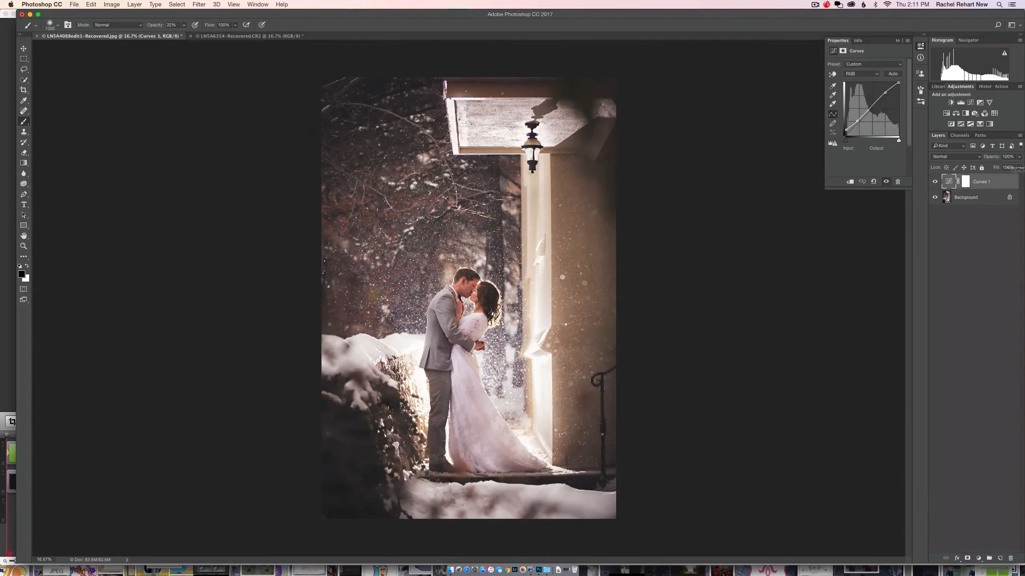
left_click_drag(1016, 156, 1011, 167)
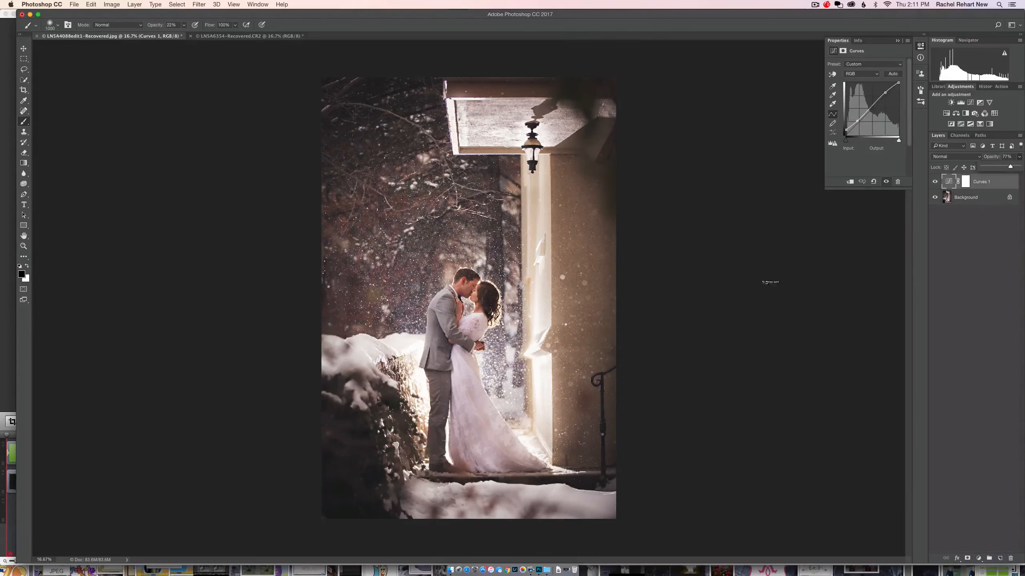
left_click_drag(981, 182, 1011, 559)
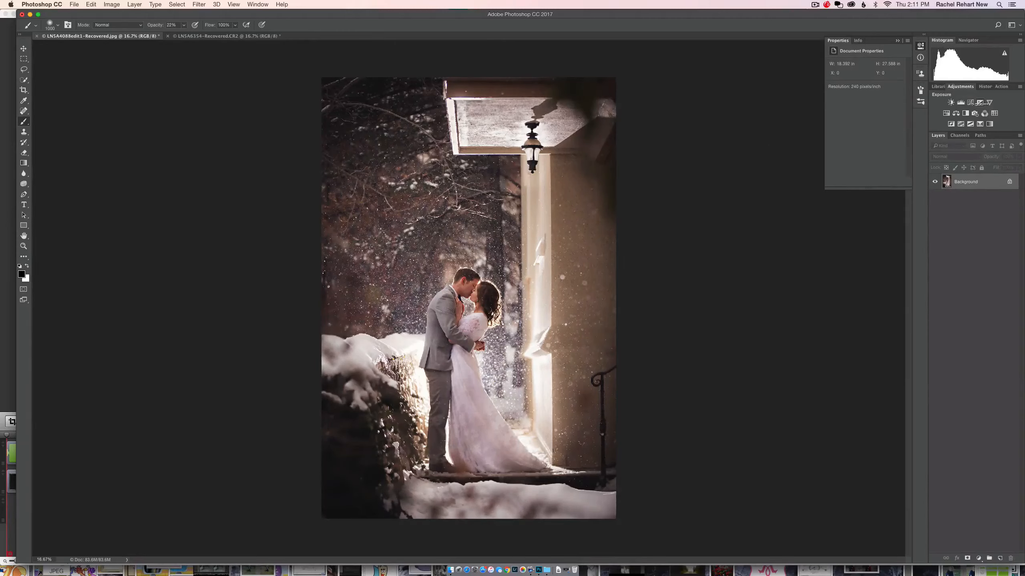
Step: Add a Vibrance adjustment layer, try saturation at +90 before reducing it to +2, and delete the layer
left_click(989, 102)
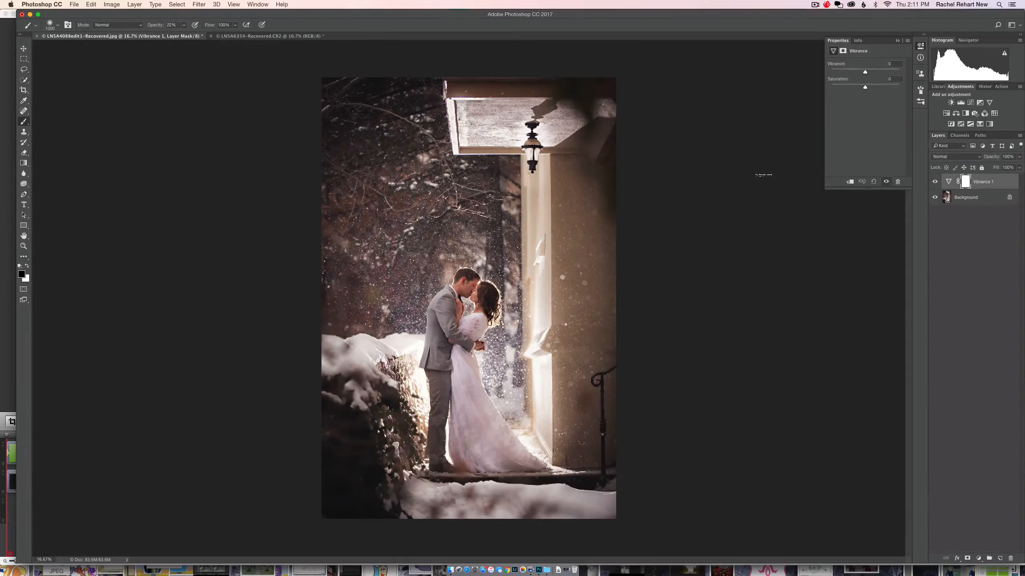
left_click_drag(864, 72, 895, 87)
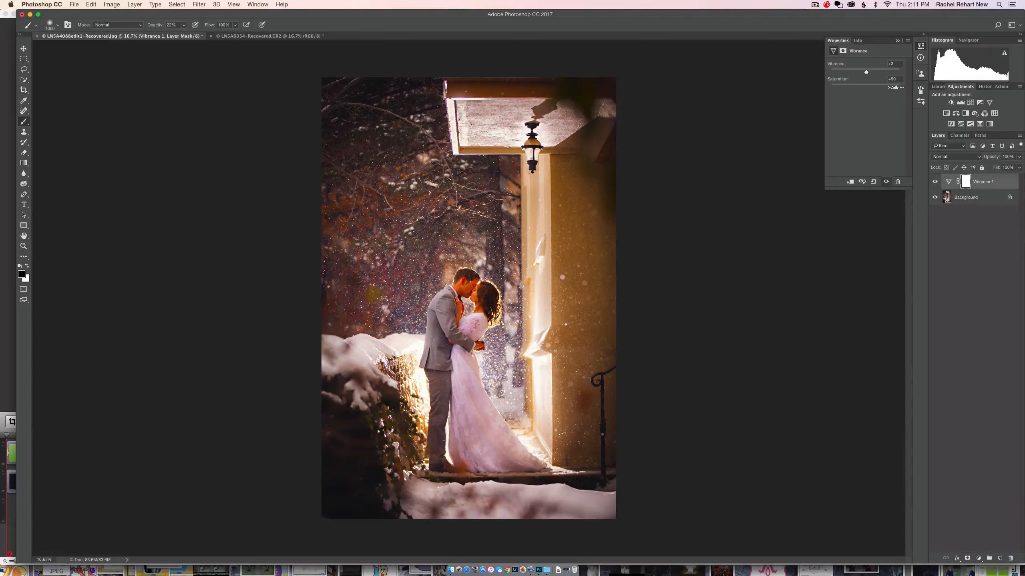
left_click_drag(896, 87, 867, 87)
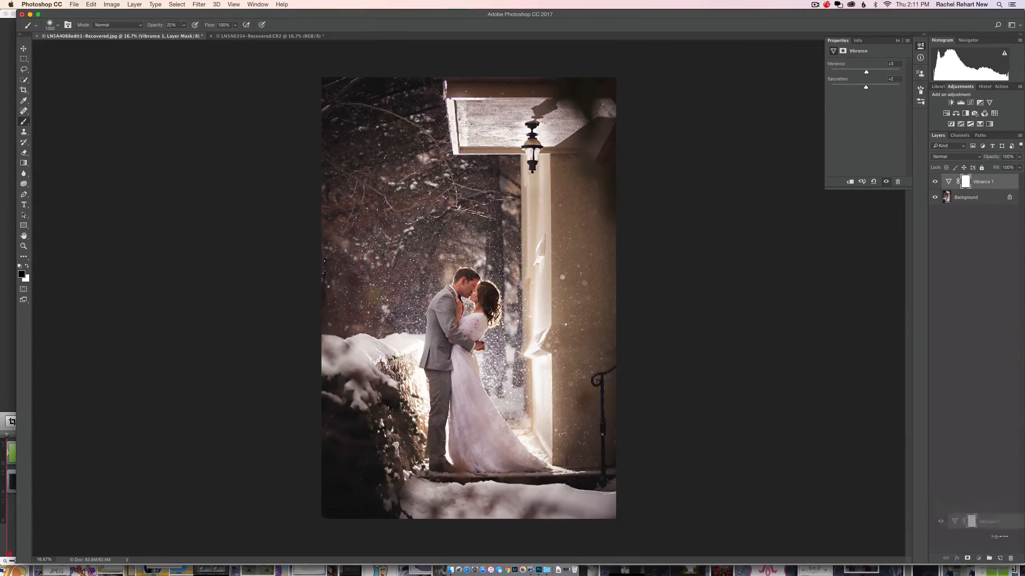
left_click(1011, 558)
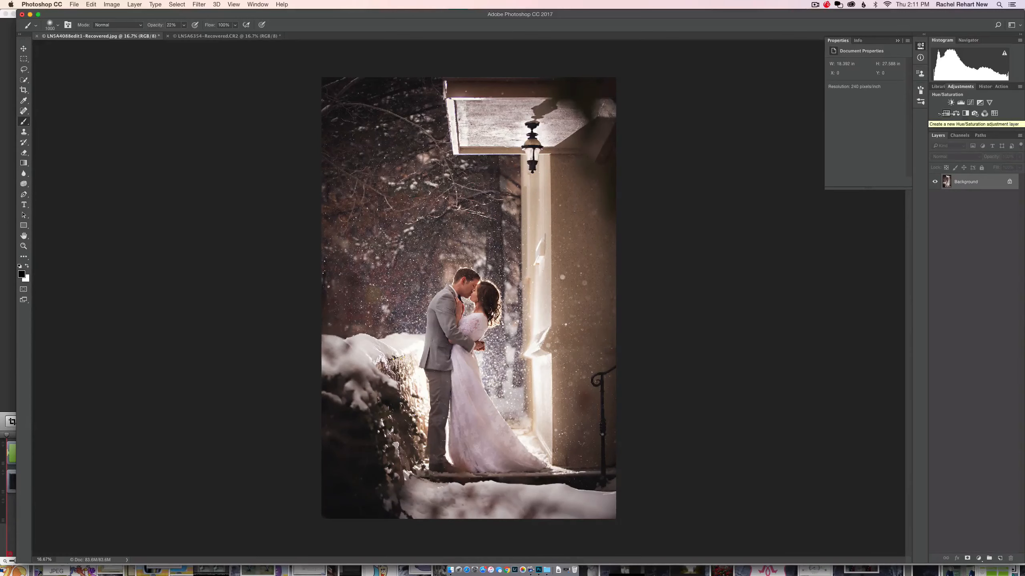
Step: Add a Hue/Saturation adjustment layer, try the saturation of the Reds, and delete the layer
left_click(946, 113)
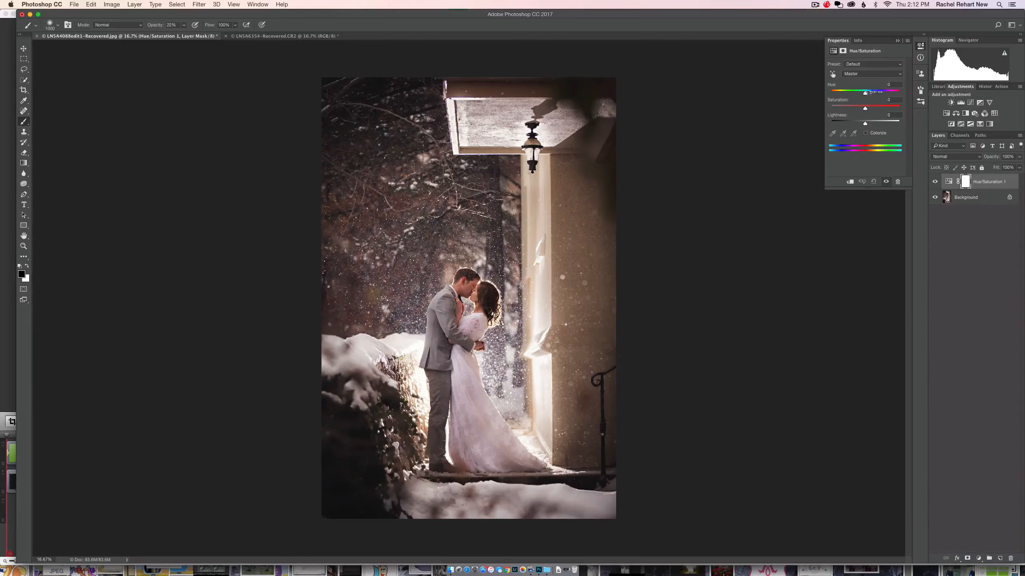
left_click(890, 74)
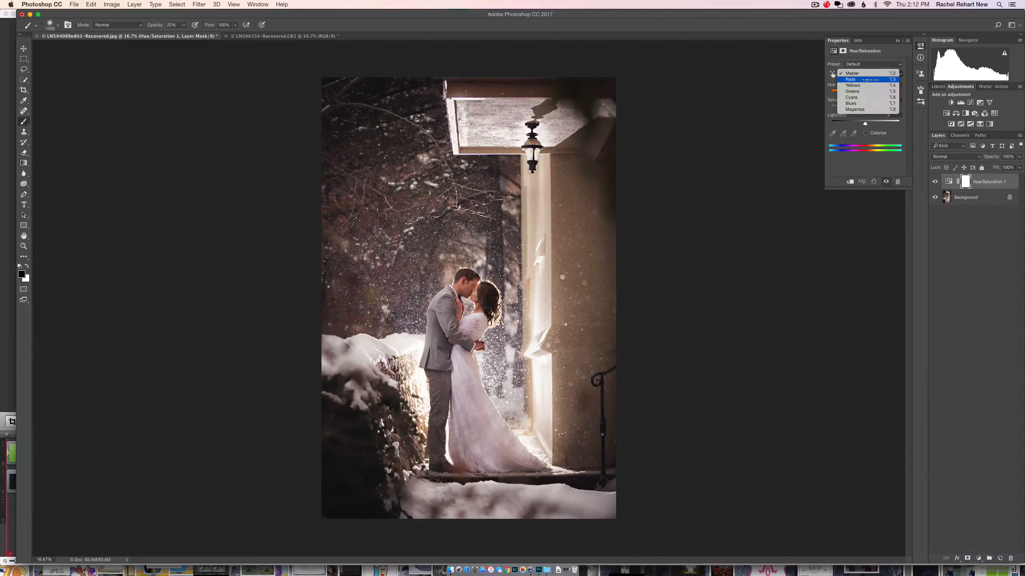
left_click(867, 80)
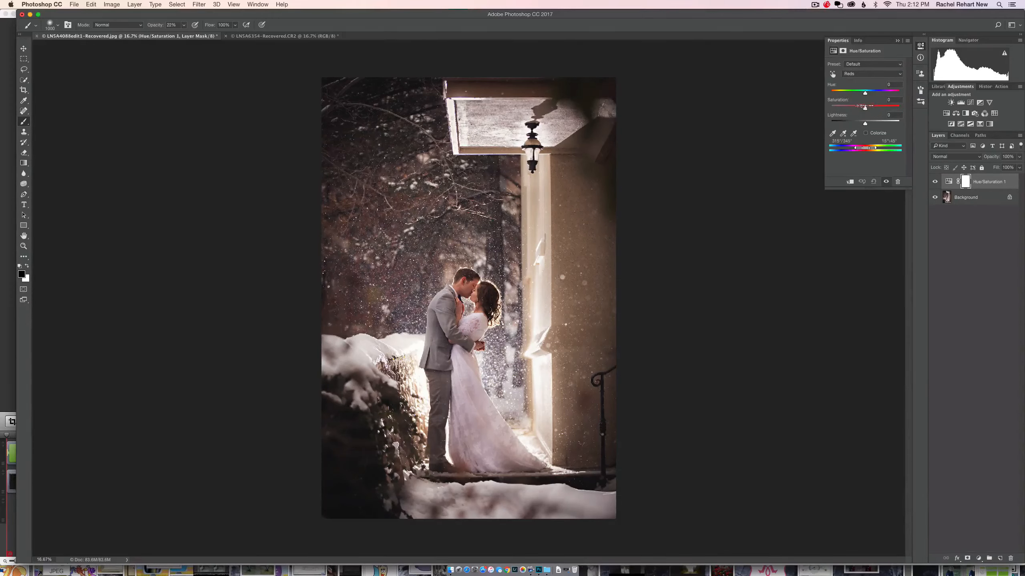
mouse_move(865, 108)
left_mouse_down()
mouse_move(832, 108)
mouse_move(864, 108)
left_mouse_up()
left_click_drag(982, 182, 1011, 558)
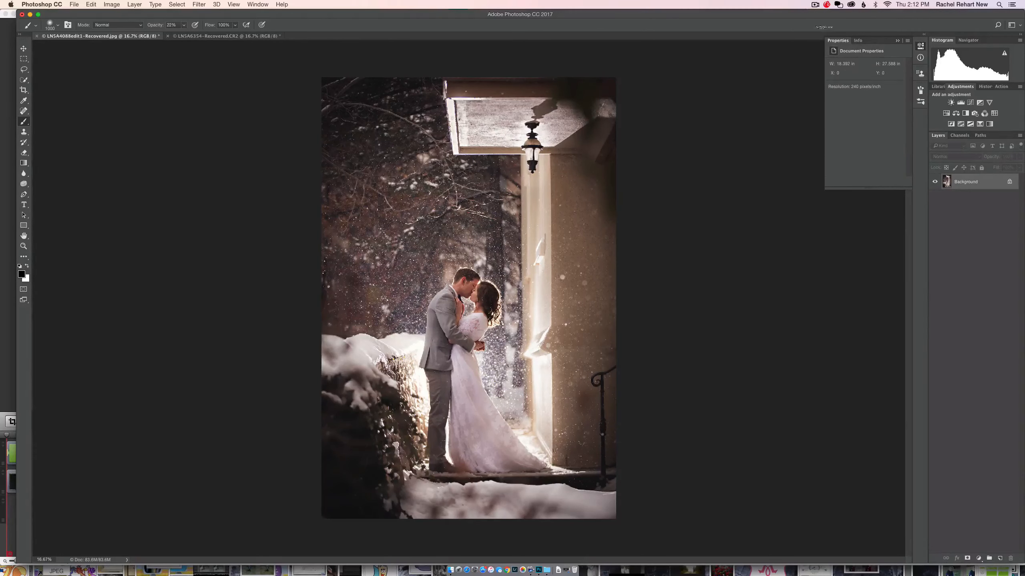
left_click(897, 41)
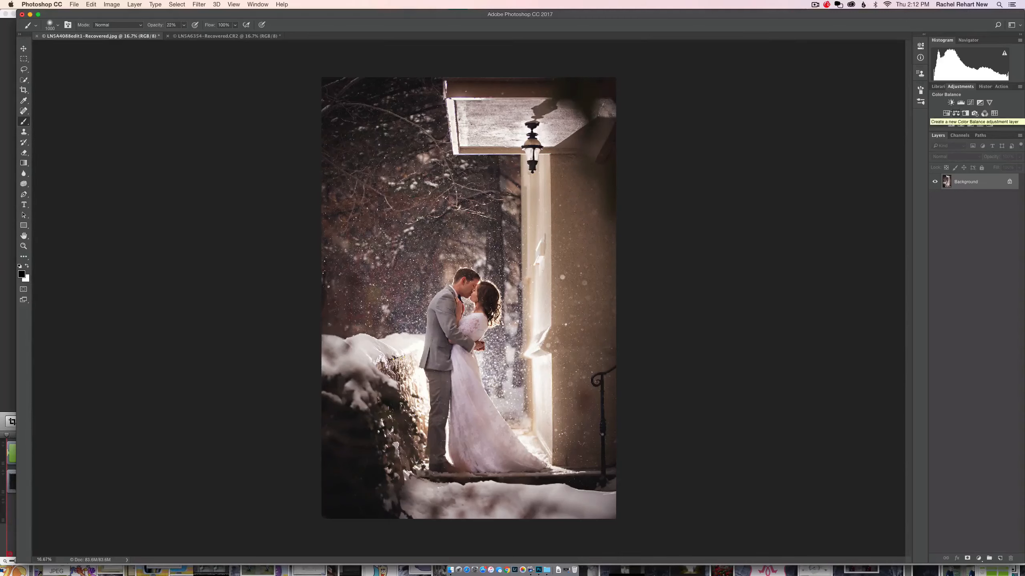
Step: Add a Color Balance adjustment layer, shifting the shadows slightly toward blue and the highlights toward red and yellow
left_click(966, 114)
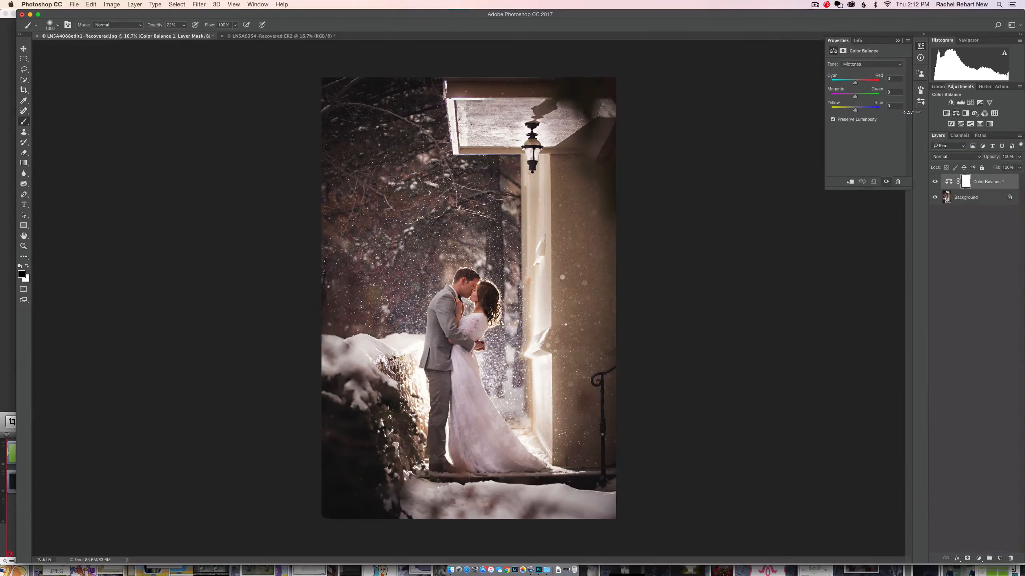
left_click(886, 65)
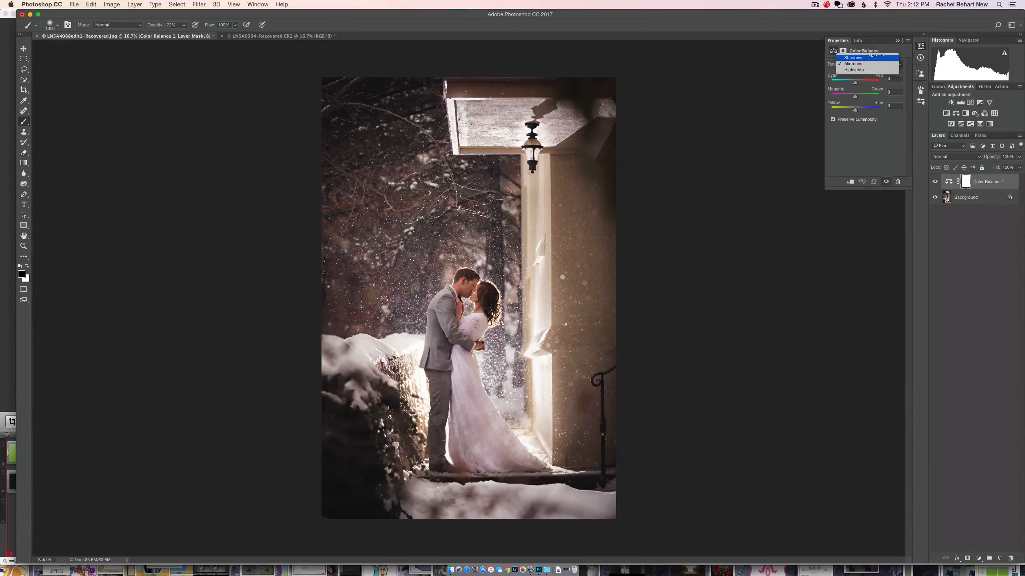
left_click(853, 57)
left_click_drag(854, 110, 855, 110)
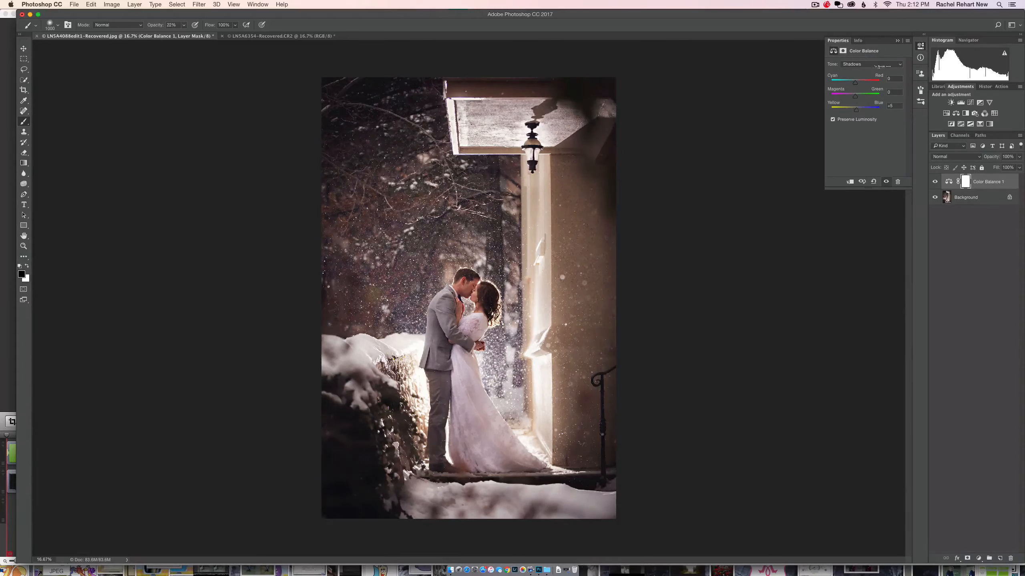
left_click(890, 64)
left_click(854, 75)
left_click_drag(855, 110, 853, 109)
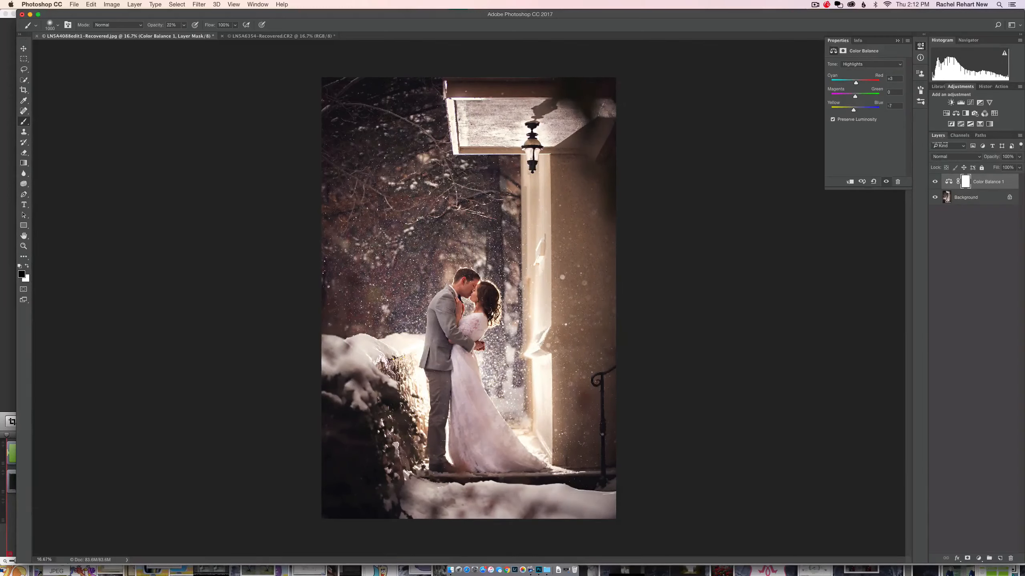
Step: Compare the photo with the Color Balance layer hidden and shown
left_click(934, 182)
left_click(934, 183)
left_click(934, 183)
left_click(935, 183)
Step: Open the Color Balance layer's name for editing, return to the Brush tool, and delete the layer
double_click(986, 182)
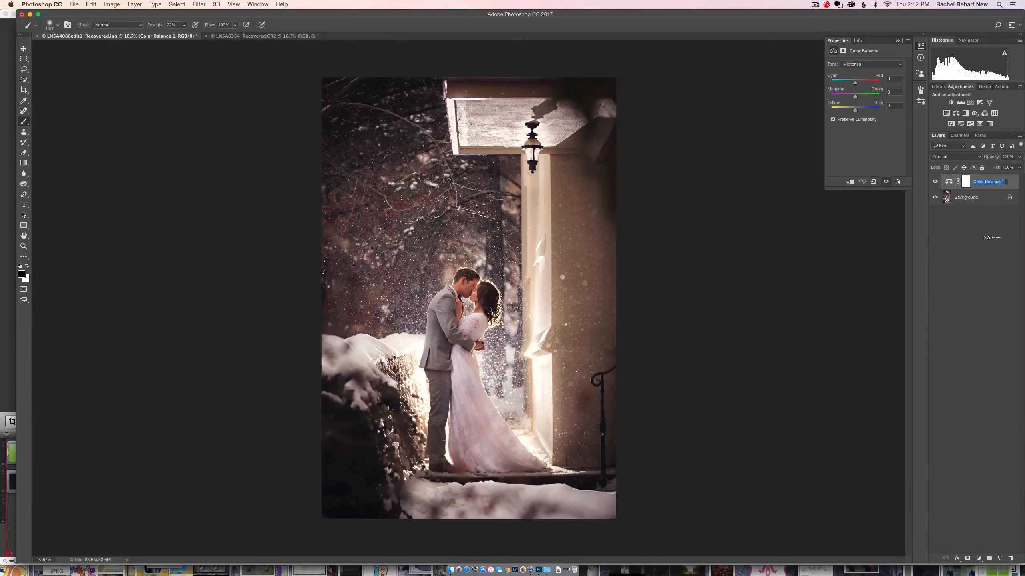
left_click(1005, 182)
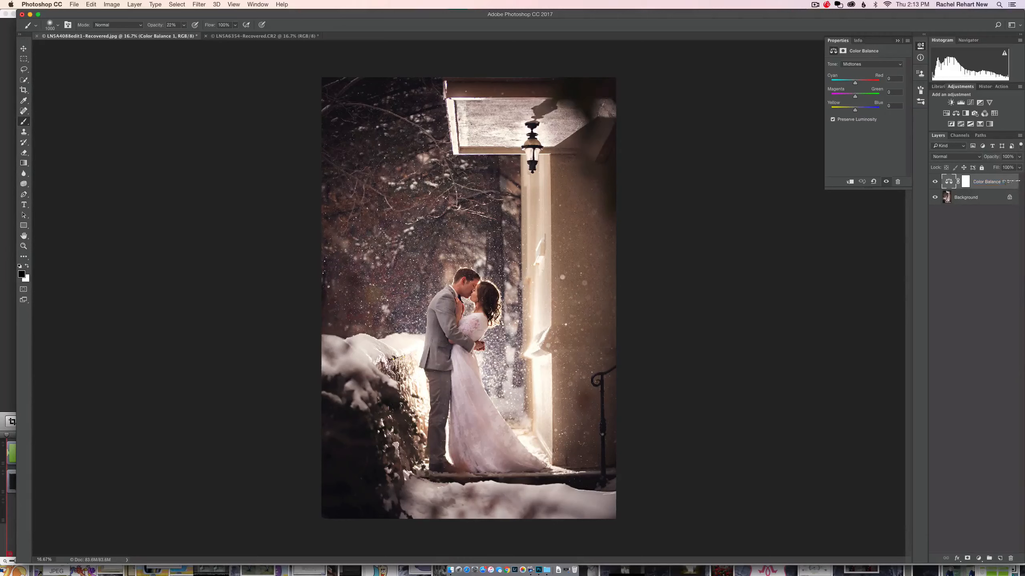
double_click(1005, 182)
left_click(858, 201)
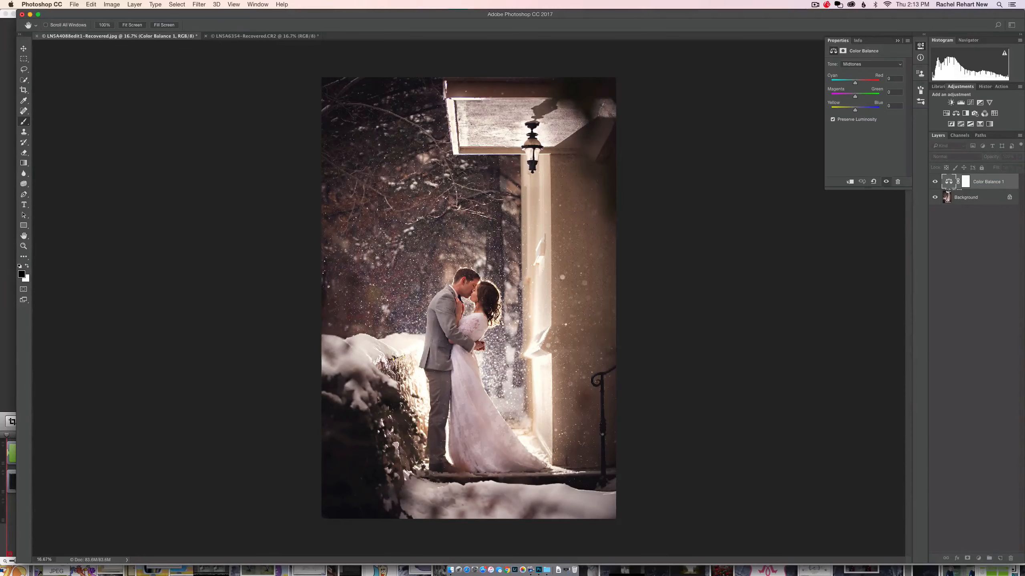
key("b")
left_click_drag(1005, 180, 1007, 559)
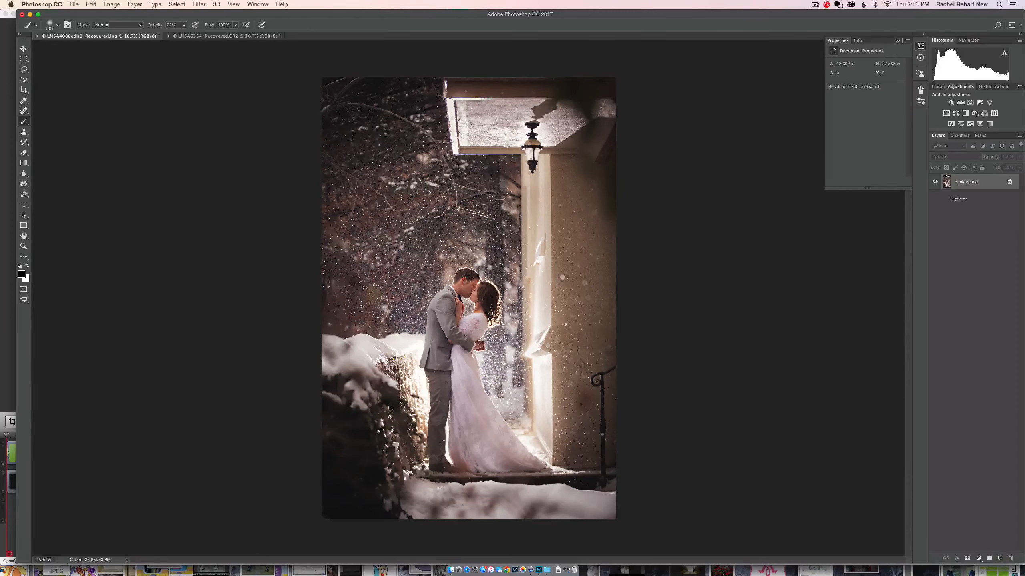
Step: Add a Photo Filter adjustment layer, lower its density slightly, try the Underwater filter, and delete the layer
left_click(975, 113)
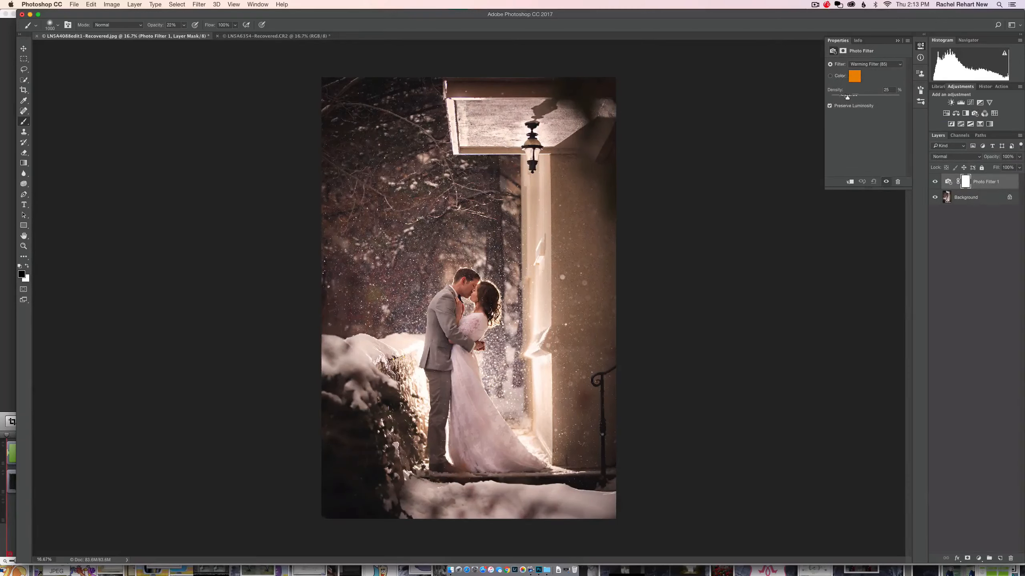
mouse_move(848, 98)
left_mouse_down()
mouse_move(881, 99)
mouse_move(833, 104)
mouse_move(842, 102)
left_mouse_up()
left_click(888, 64)
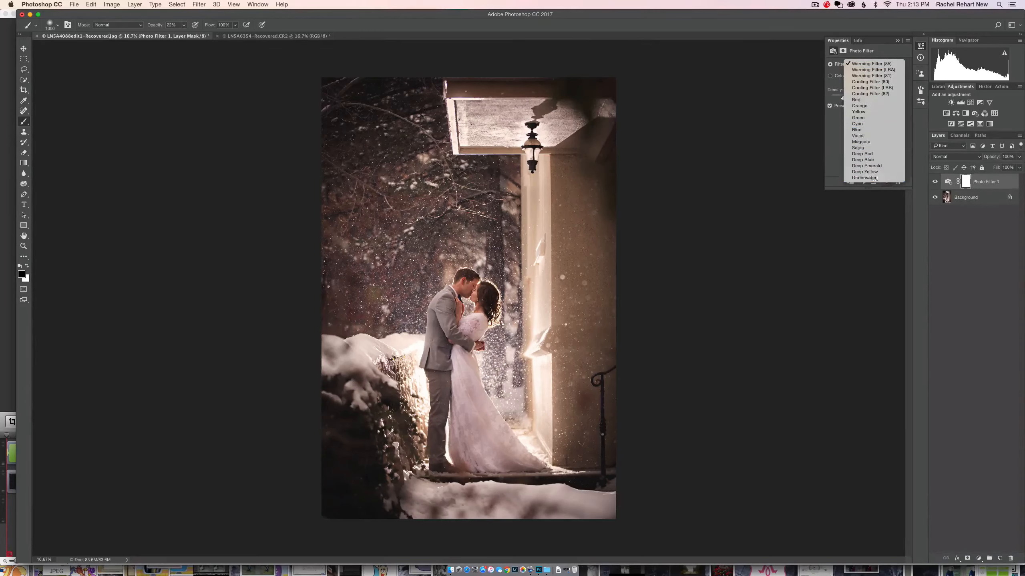
left_click(883, 183)
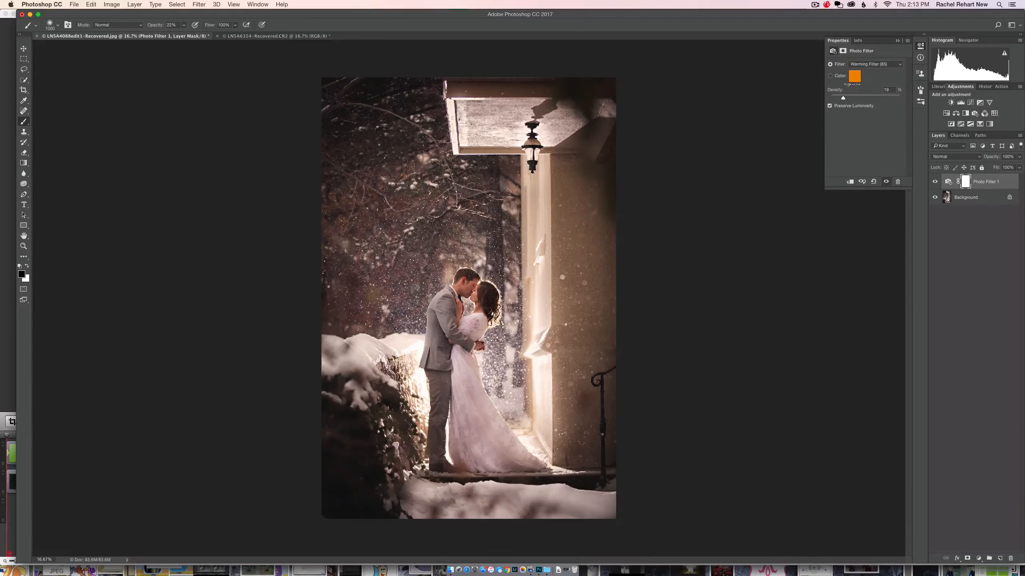
left_click(896, 64)
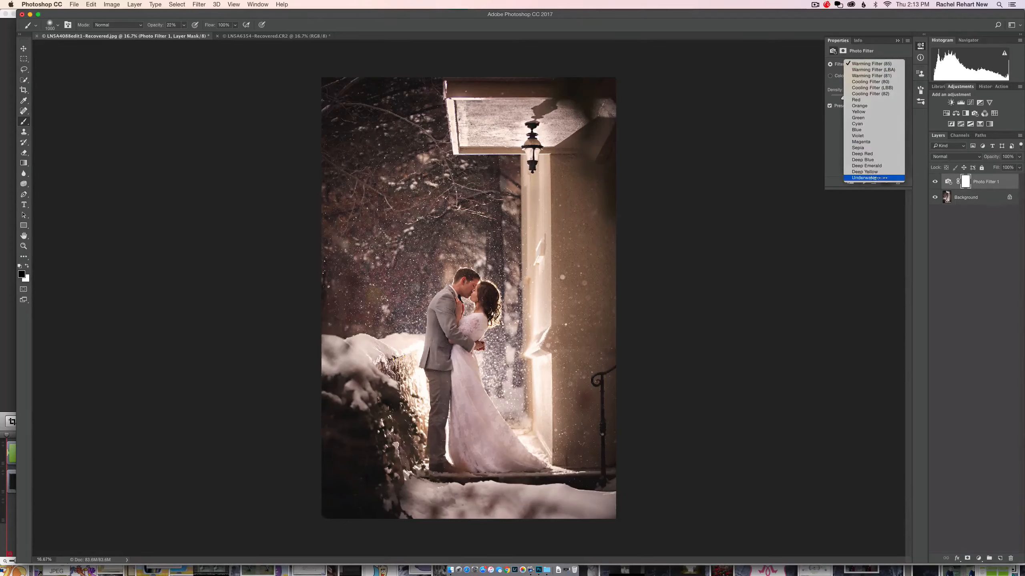
left_click(873, 176)
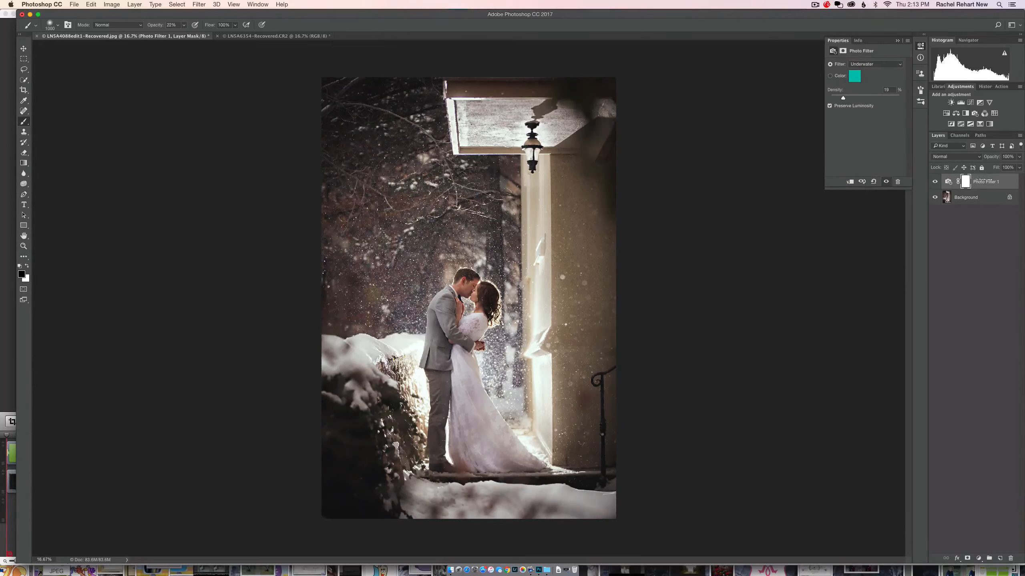
left_click_drag(984, 181, 1010, 558)
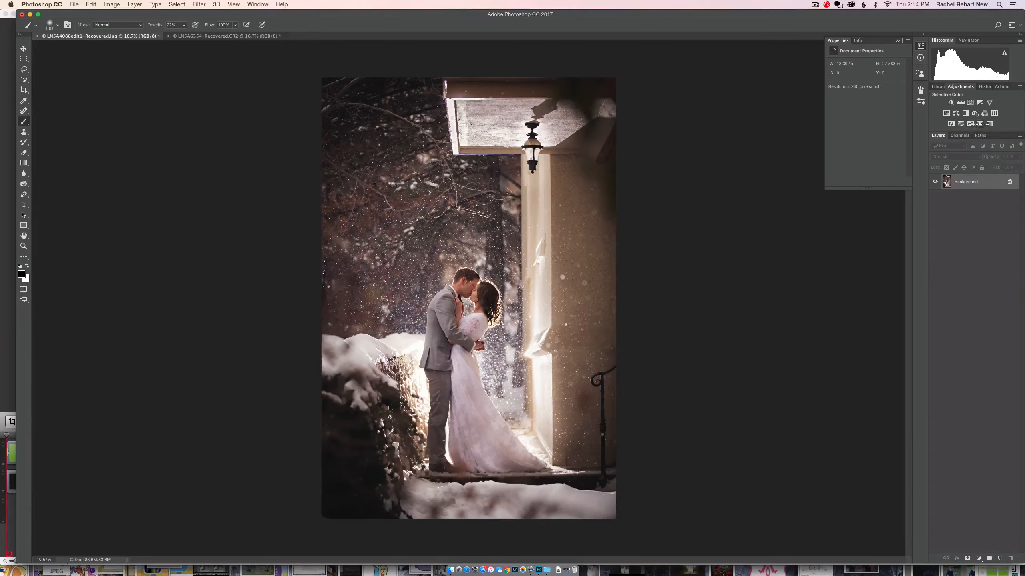
Step: Add a Selective Color adjustment layer and try reducing the black and color amounts in the Whites
left_click(990, 124)
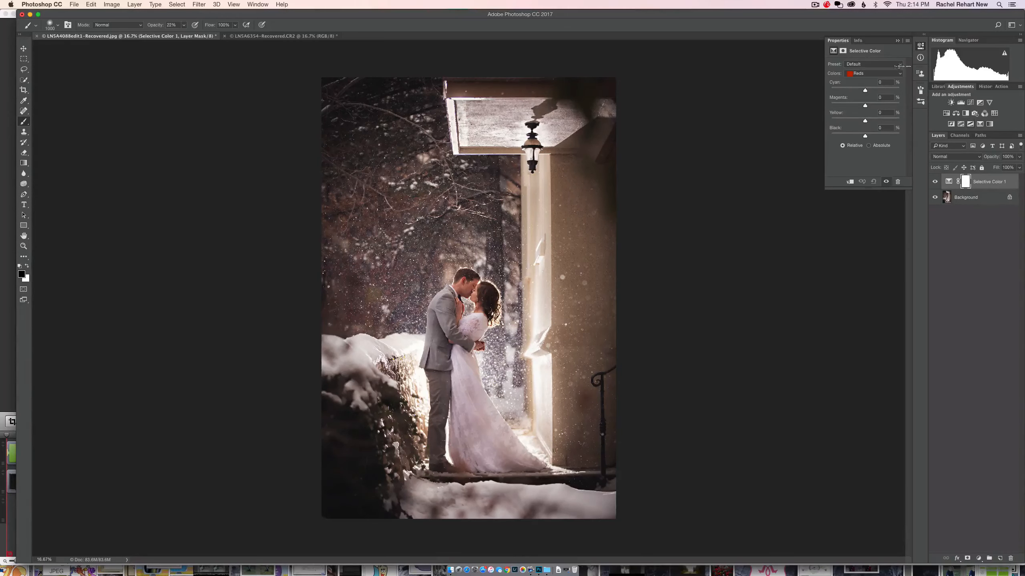
left_click(899, 73)
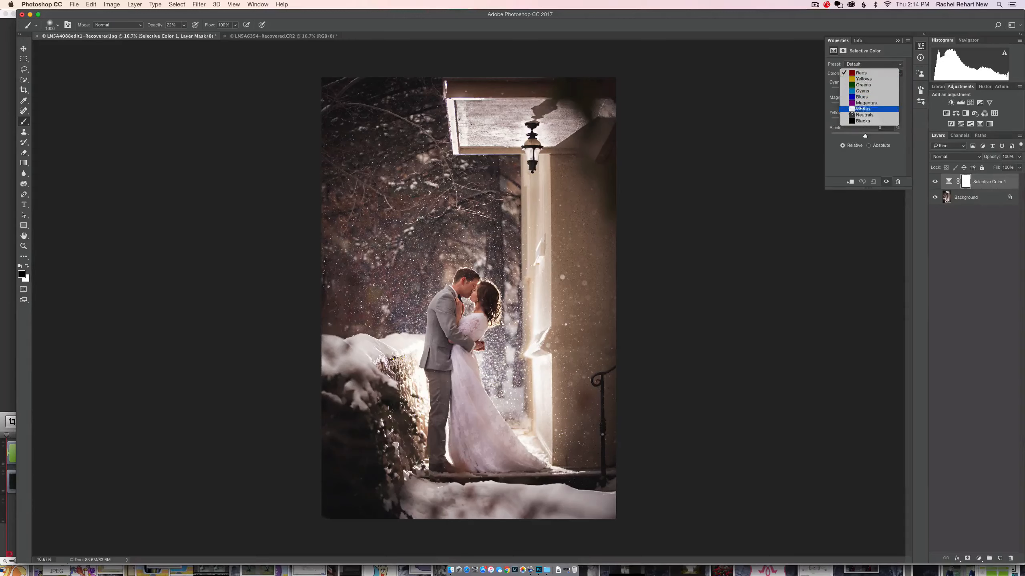
left_click(856, 109)
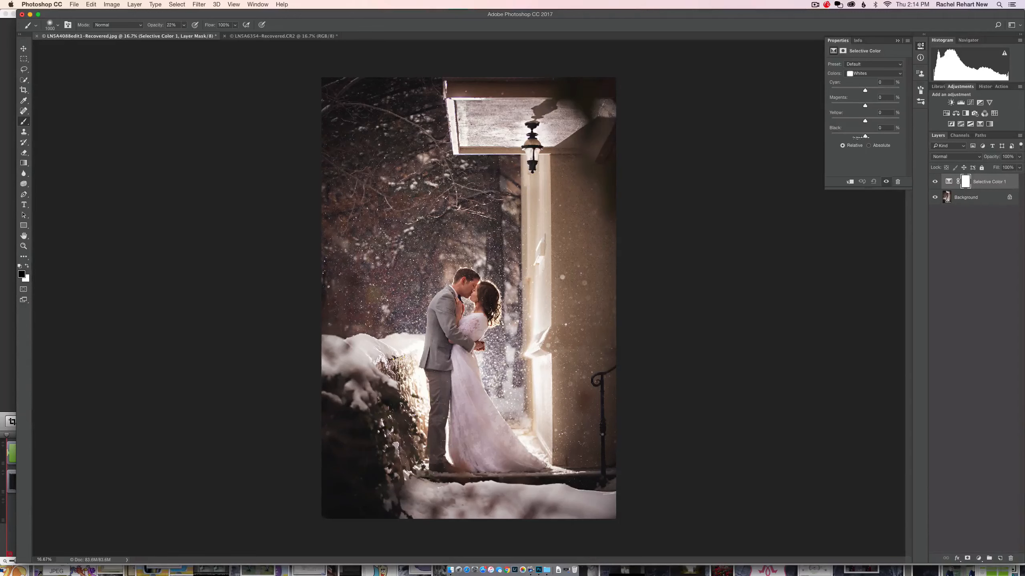
left_click_drag(862, 138, 859, 136)
left_click_drag(865, 120, 862, 90)
Step: Compare the photo with the Selective Color layer hidden and shown
left_click(934, 181)
left_click(934, 181)
left_click(934, 181)
left_click(934, 182)
left_click(934, 181)
left_click(934, 182)
left_click(934, 181)
left_click(934, 181)
Step: Reduce the black in the Neutrals to about -14%, and delete the Selective Color layer
left_click(894, 73)
left_click(888, 80)
left_click_drag(864, 136, 860, 135)
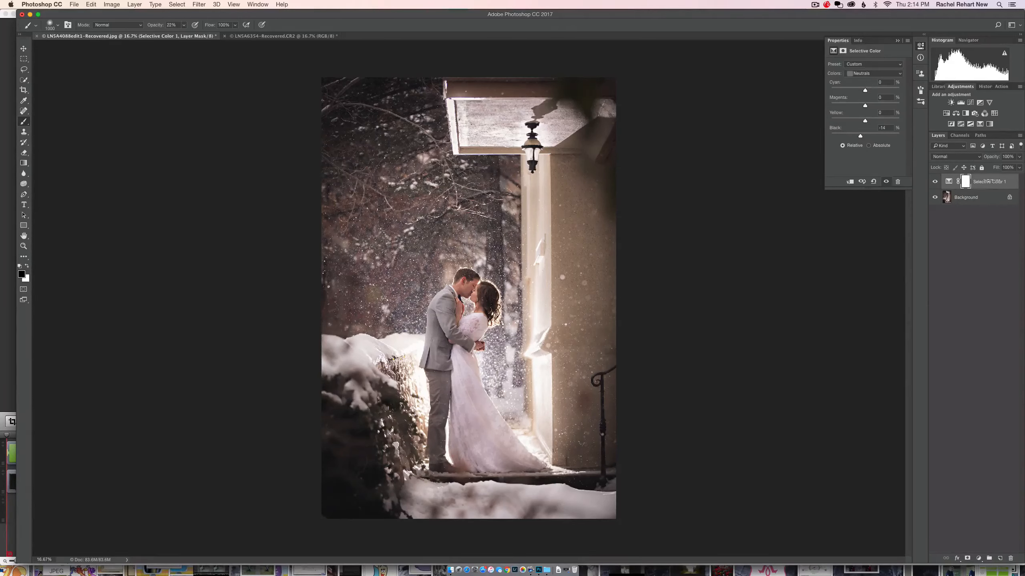
left_click_drag(992, 182, 1011, 558)
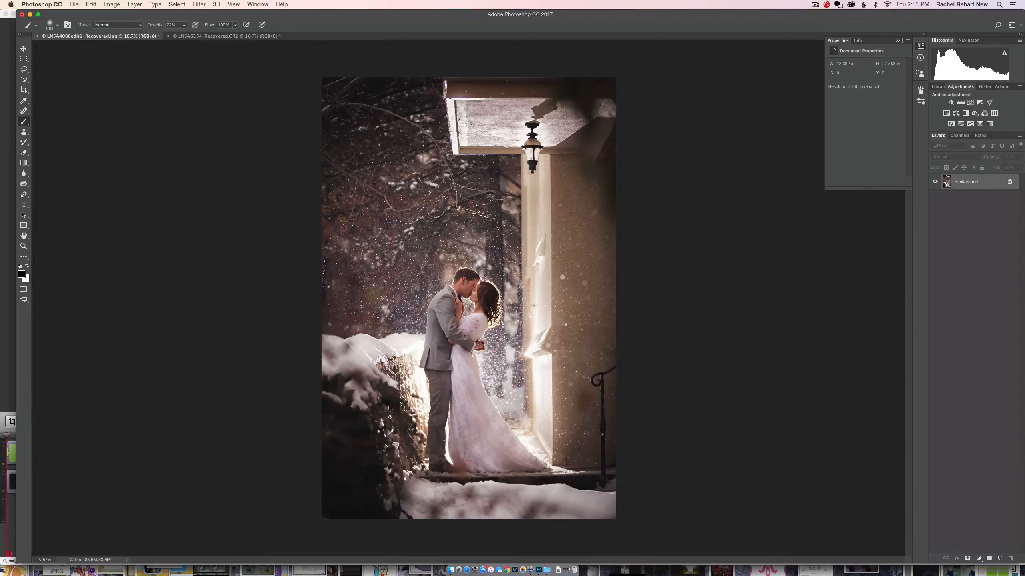
Step: Add a new Selective Color adjustment layer, slightly lower the black of the Reds, and open the color range choices
left_click(980, 124)
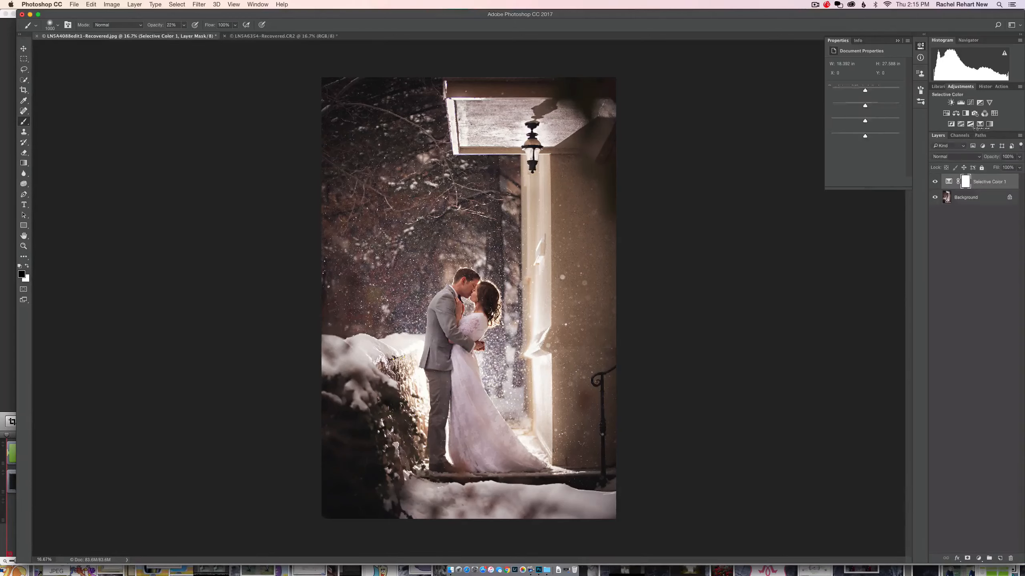
left_click(867, 74)
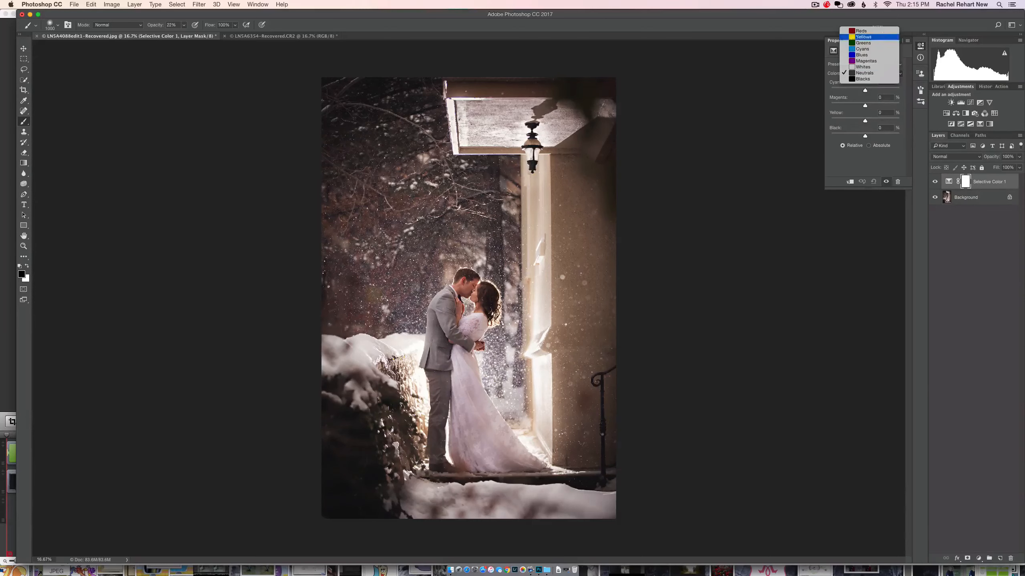
left_click(871, 31)
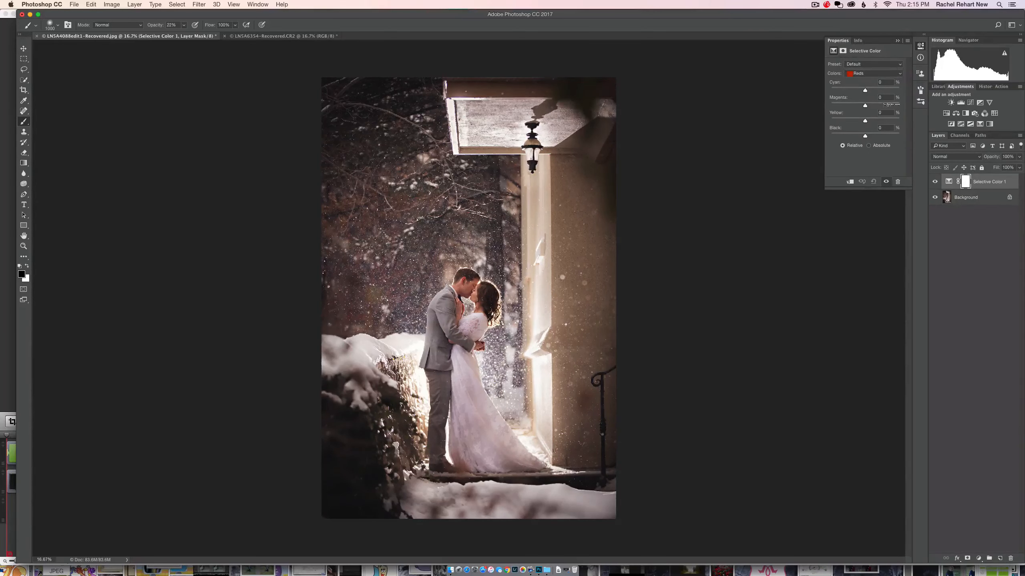
left_click(865, 136)
left_click_drag(864, 137, 863, 137)
left_click(894, 74)
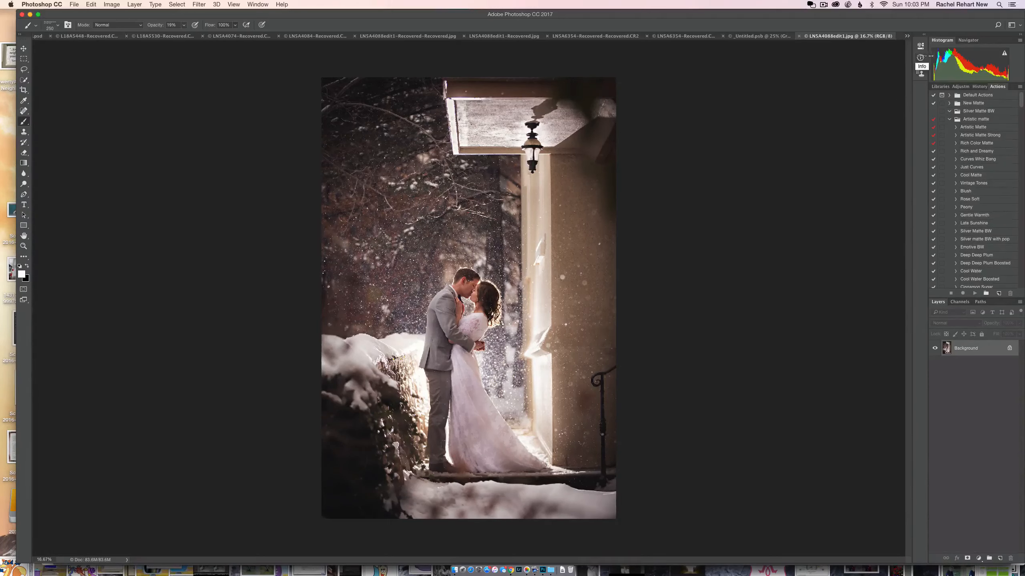
Step: Display the Info panel and look over the list of panels available in the workspace
left_click(920, 60)
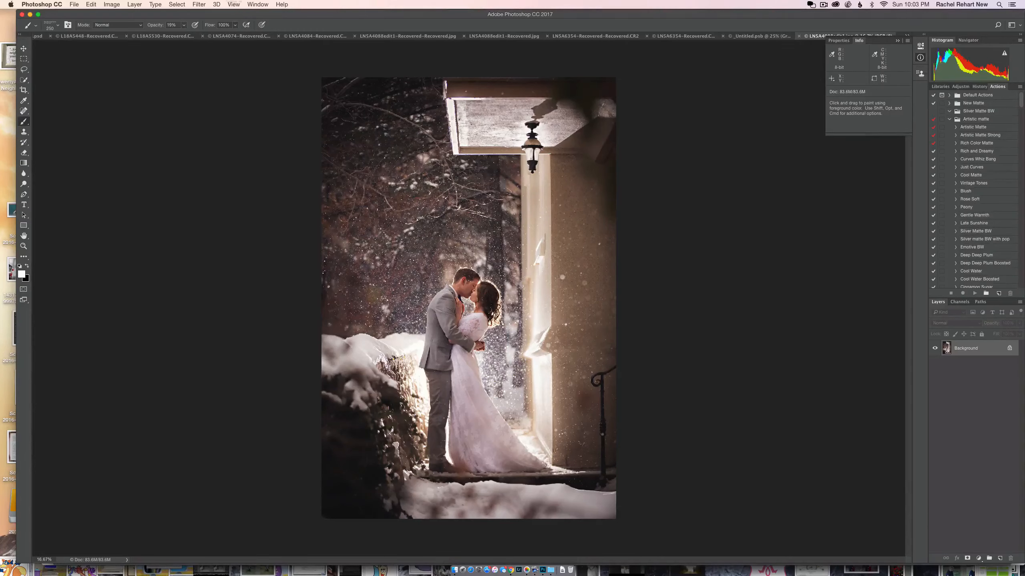
left_click(234, 4)
mouse_move(247, 3)
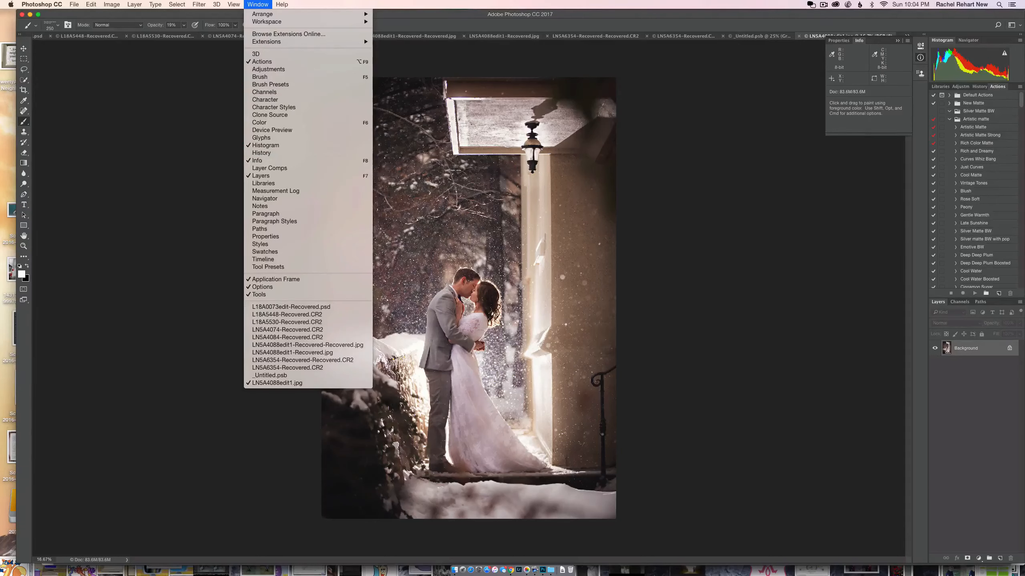
left_click(739, 202)
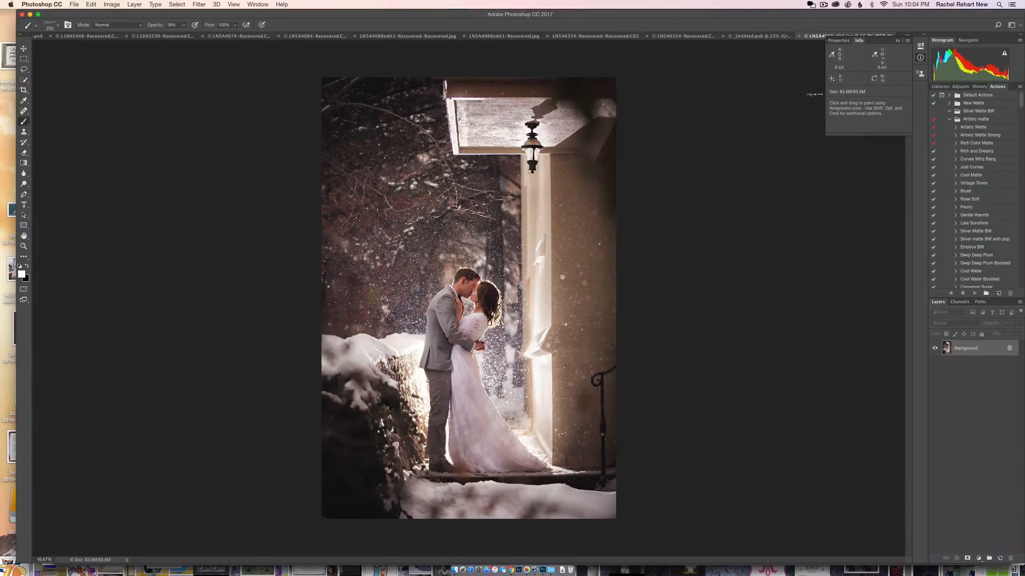